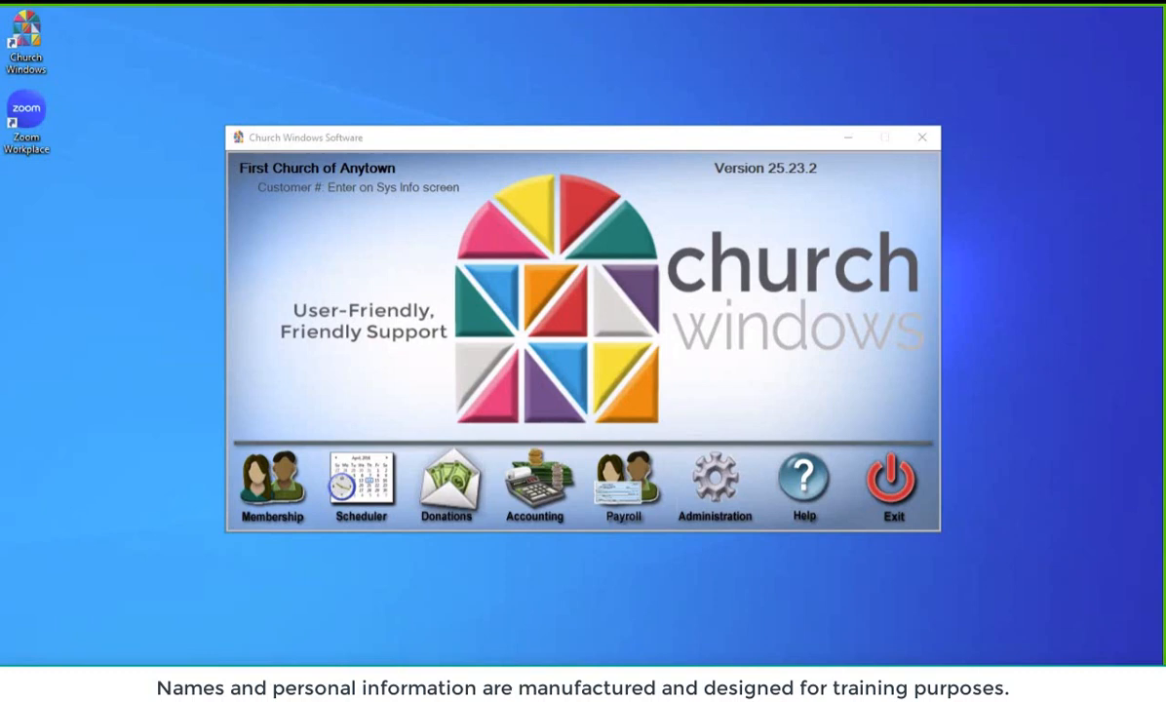
Launch the Accounting module for the Jan - Dec 2024 year from the main window
click(552, 494)
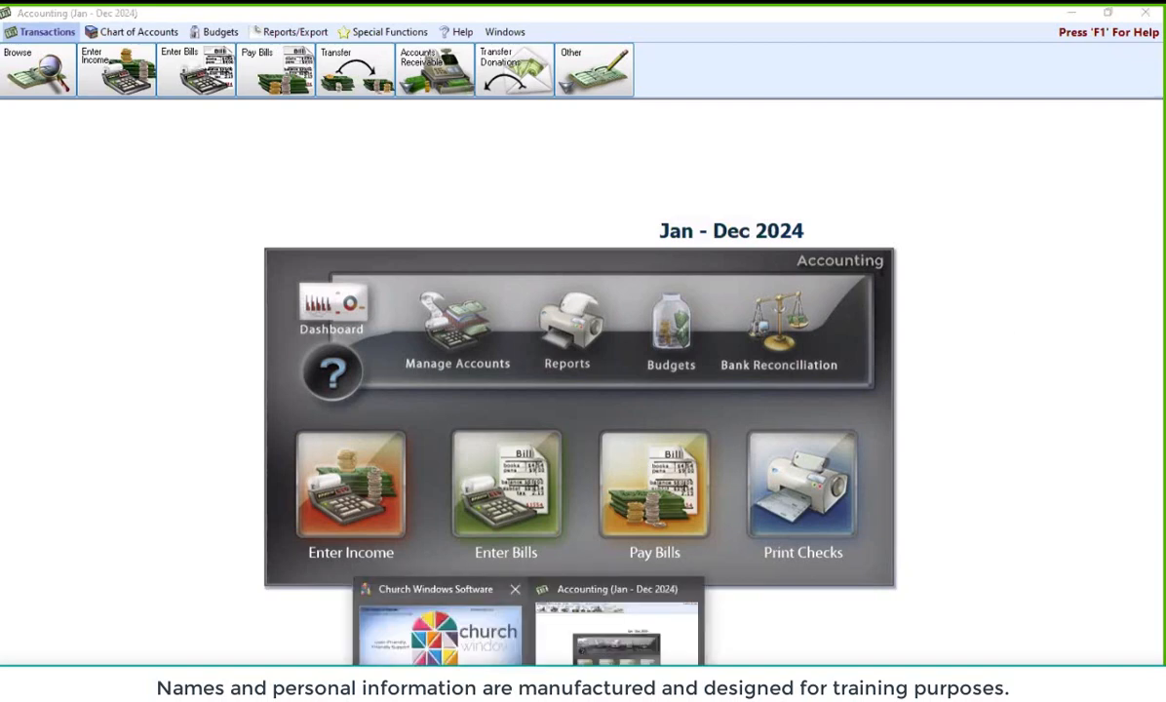
Bring the main Church Windows Software window forward and dismiss its Administration popup
click(437, 634)
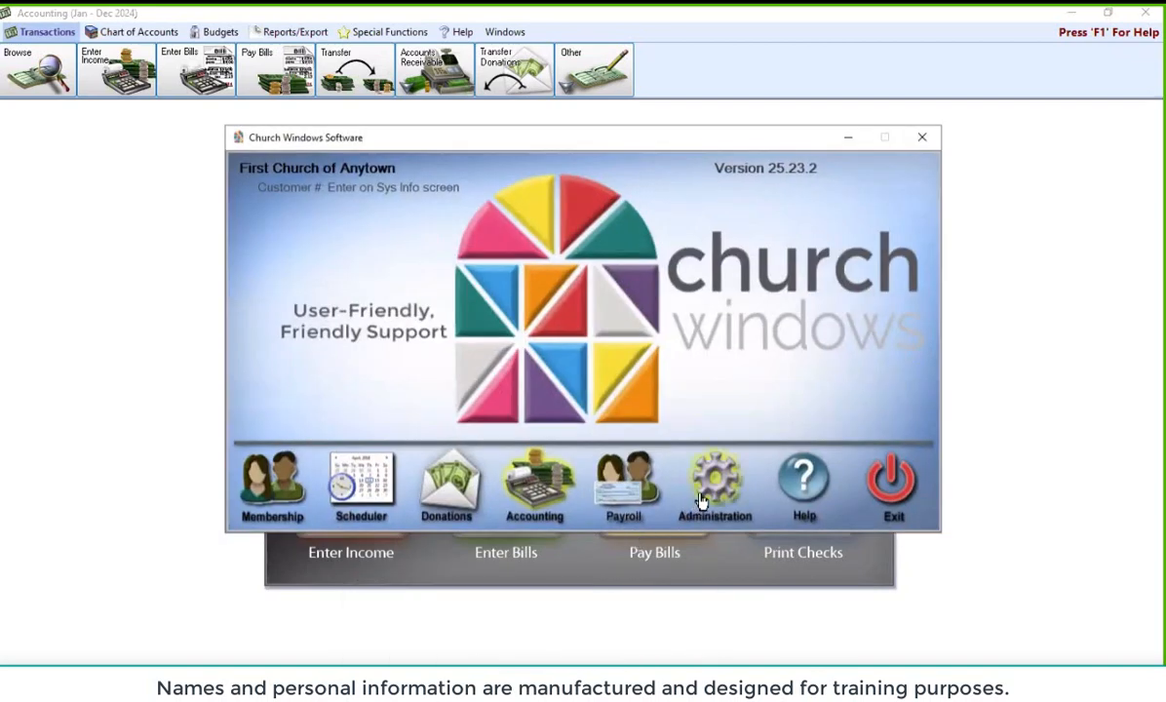
click(655, 460)
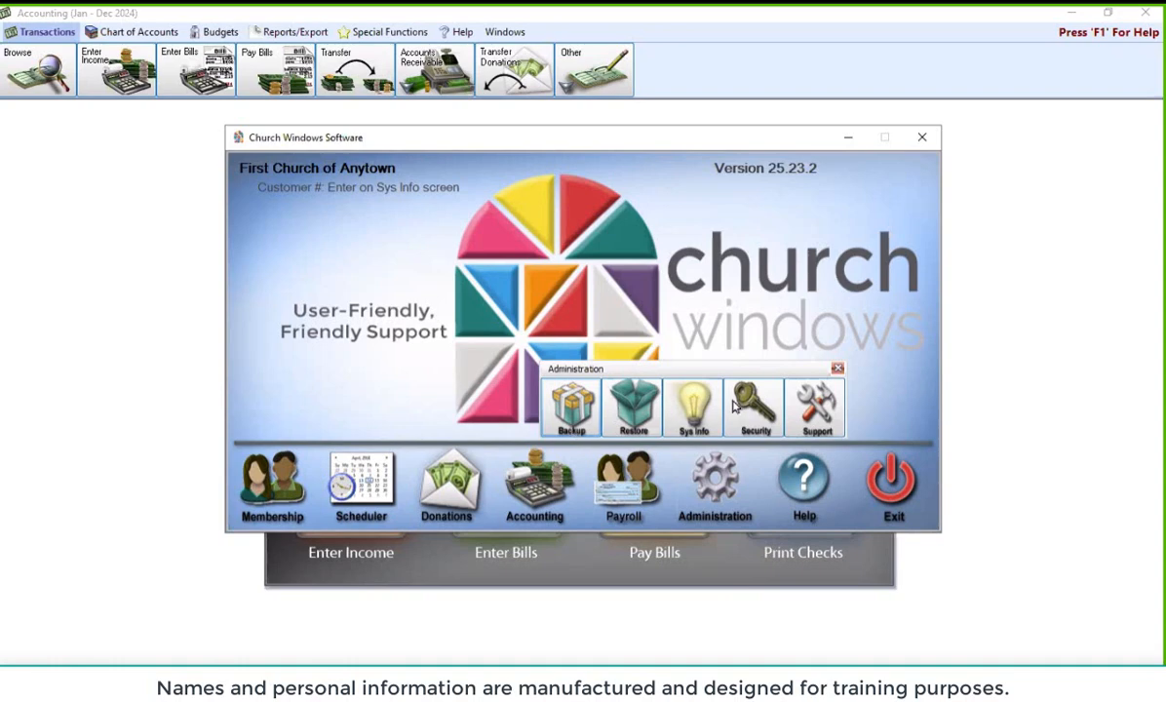
click(837, 368)
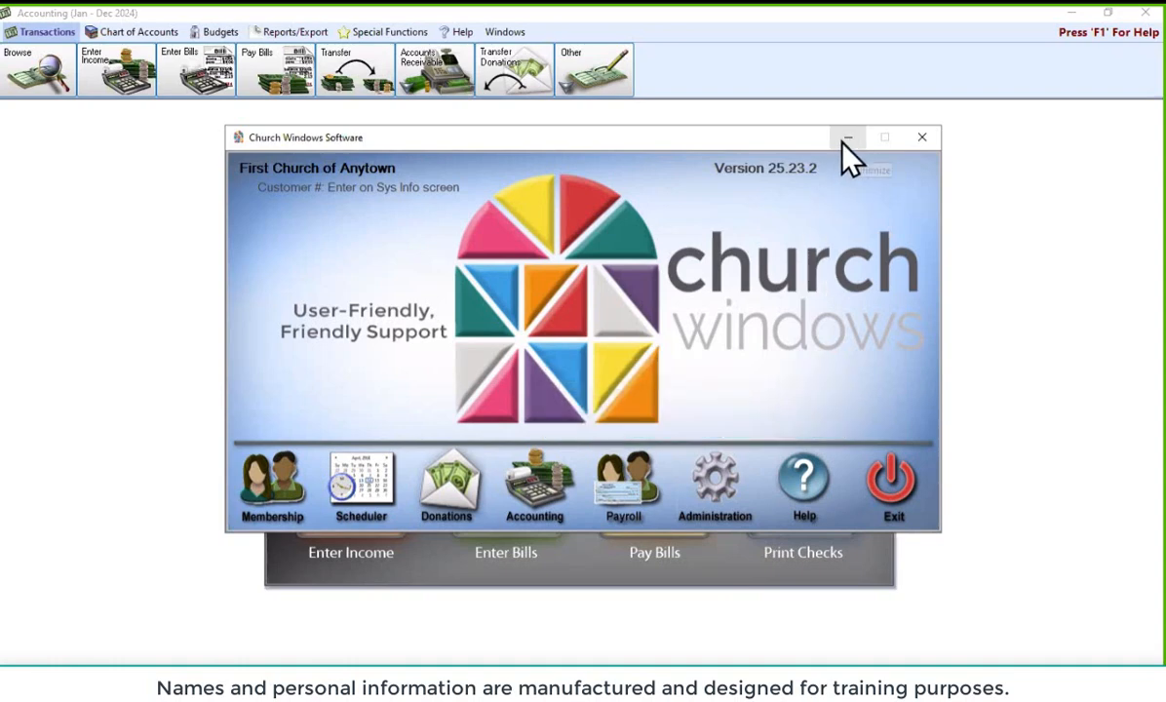
Move the main Church Windows Software window out of the way so Accounting is in front
drag(682, 140, 682, 196)
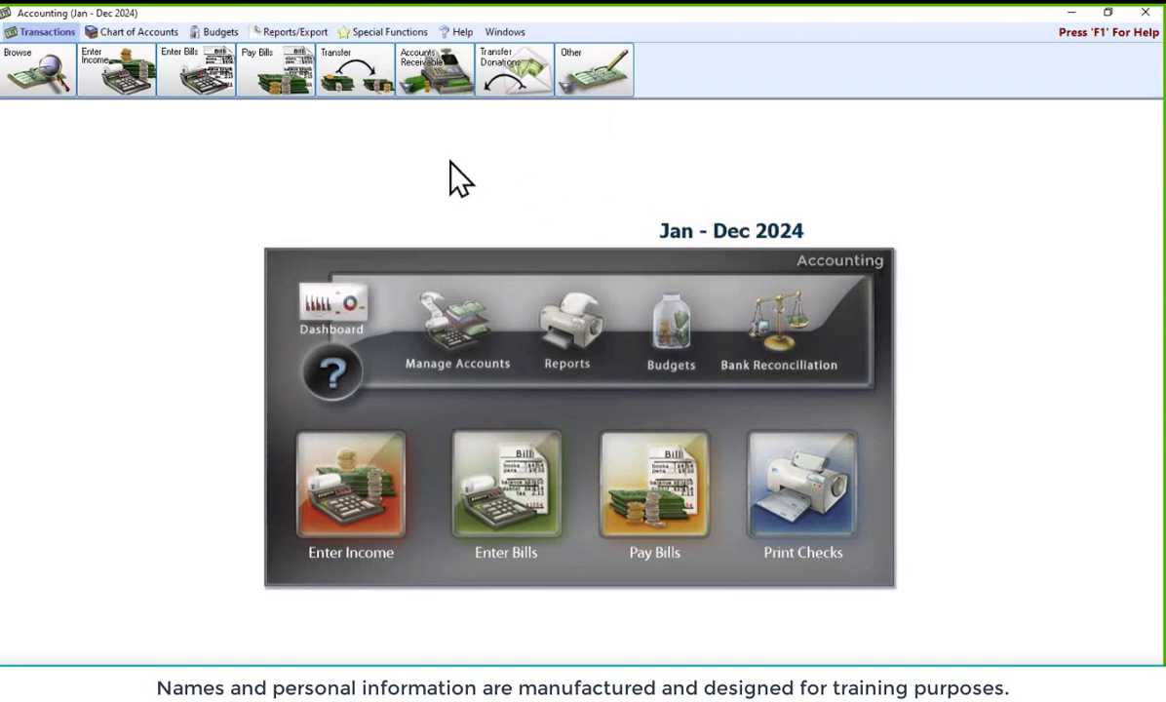
Show the Chart of Accounts account-type buttons, Asset through Expense
click(144, 35)
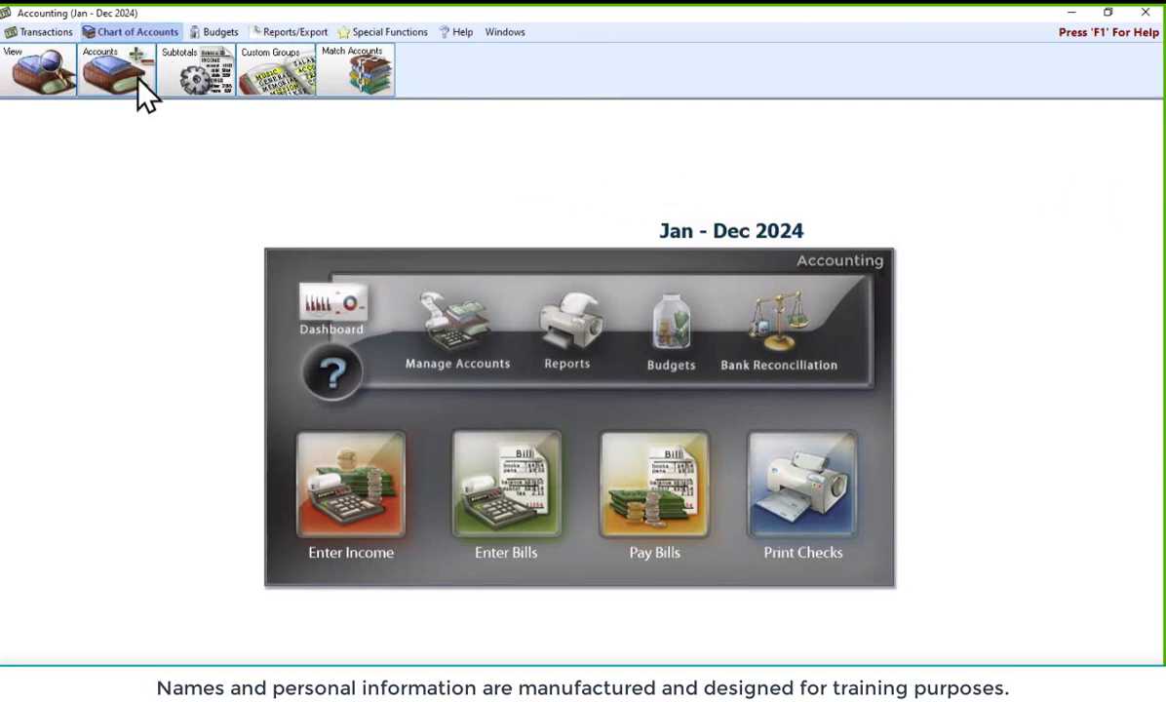
click(138, 81)
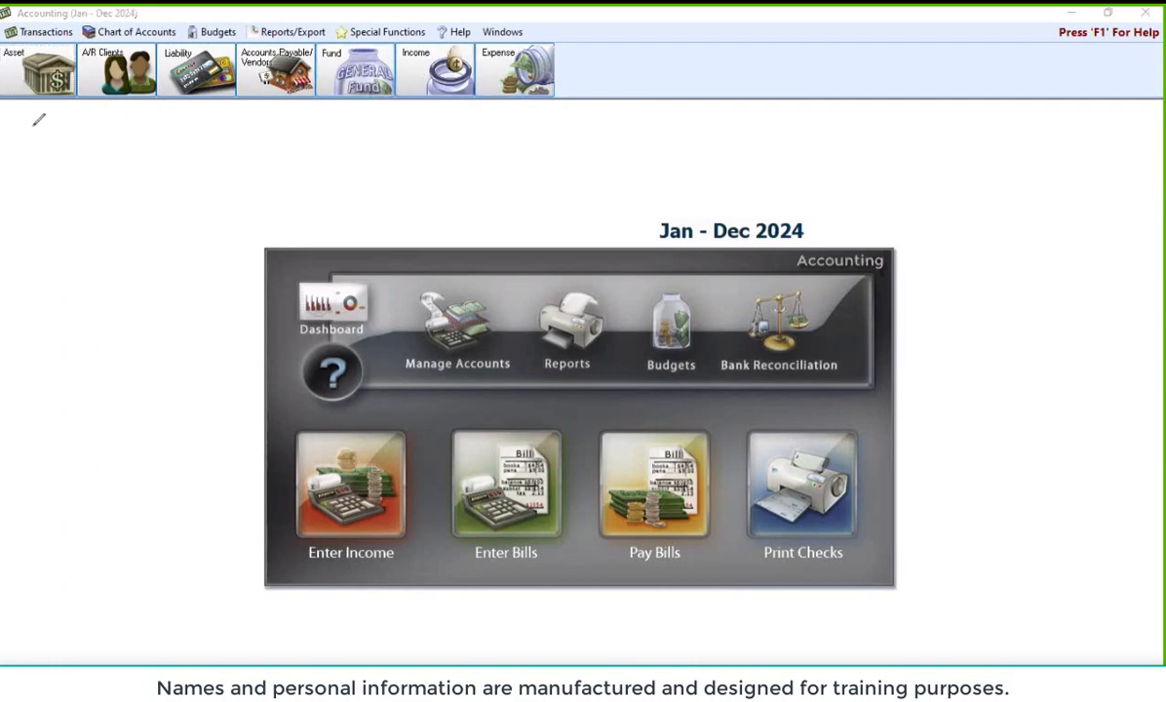
Open Setup Chart of Accounts on Create Asset Account
mouse_move(7, 124)
mouse_down()
mouse_move(546, 121)
mouse_move(605, 35)
mouse_up()
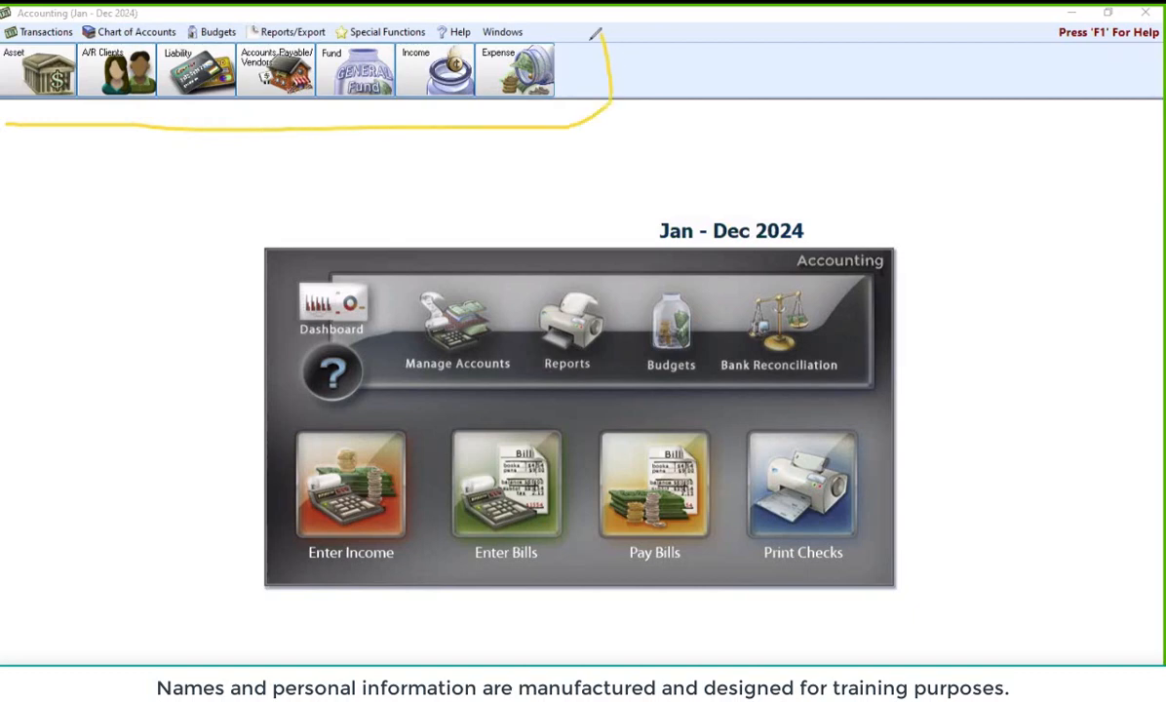
drag(195, 144, 195, 262)
mouse_move(195, 144)
mouse_down()
mouse_move(234, 174)
mouse_move(172, 156)
mouse_move(151, 171)
mouse_up()
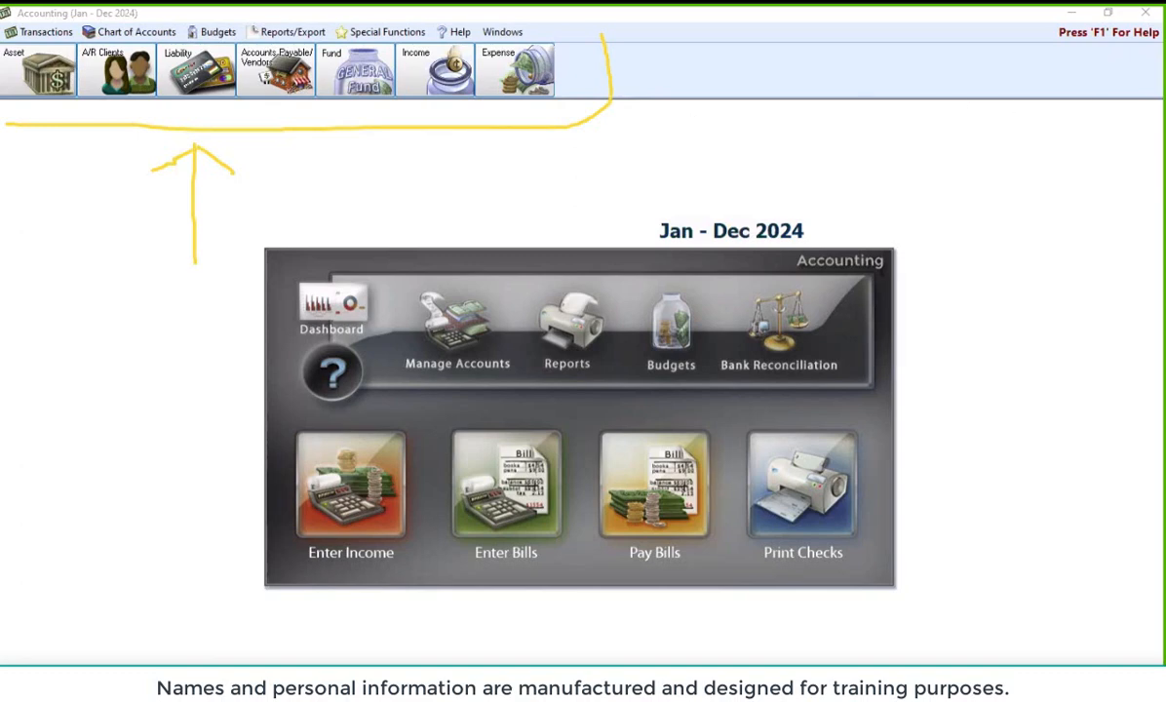
key(Escape)
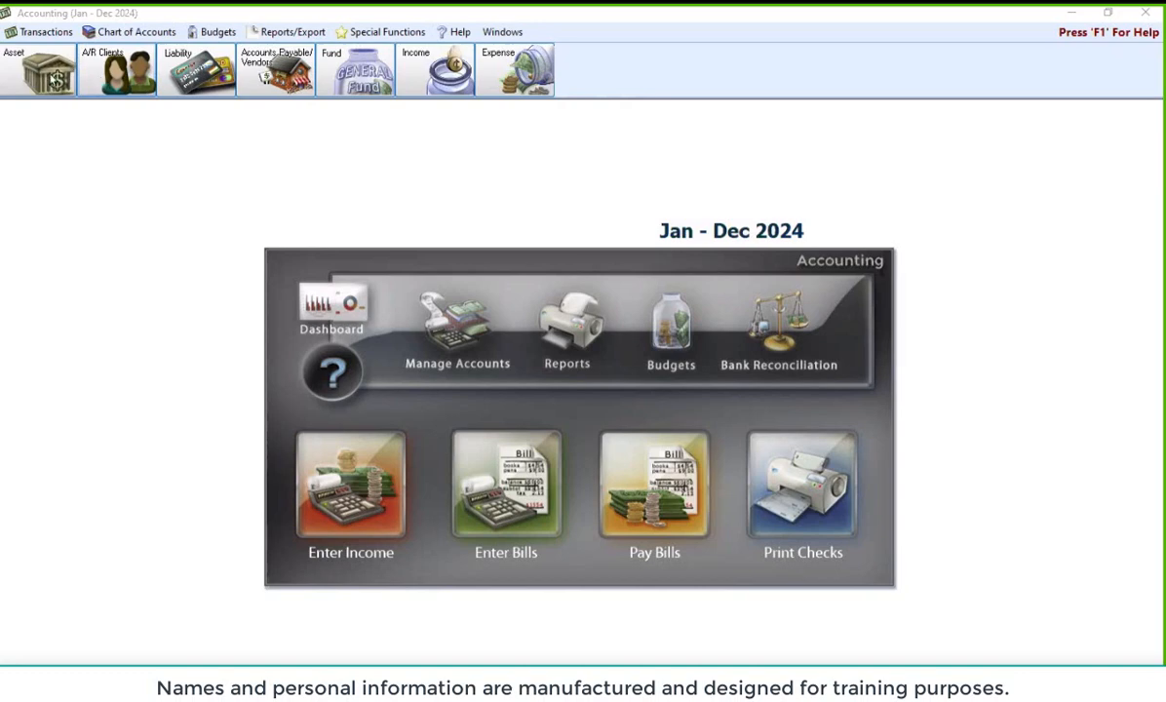
click(48, 72)
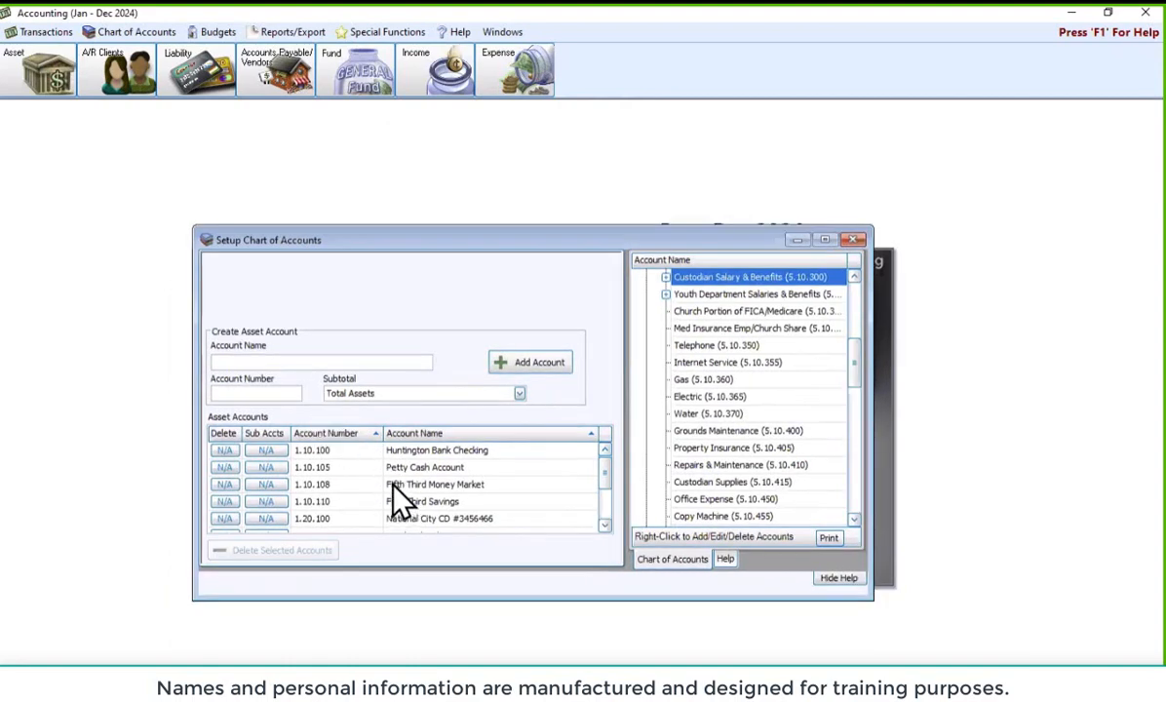
Add a CD asset account numbered 1.20.110 with the Total Assets subtotal
click(310, 361)
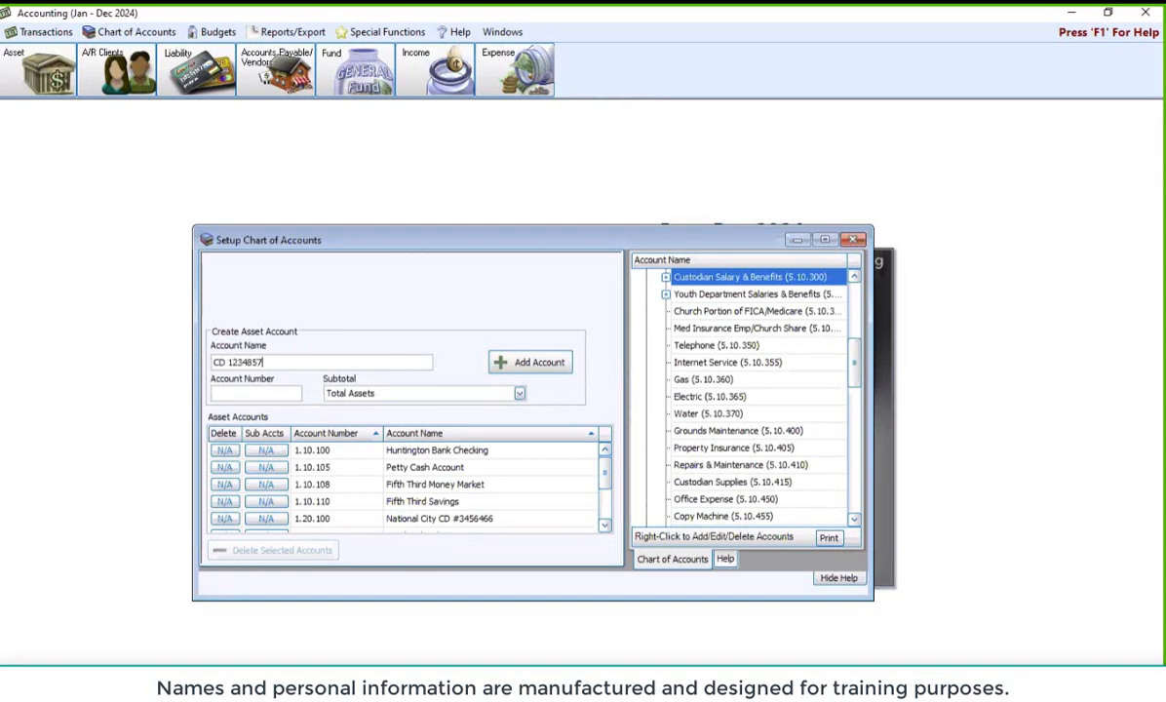
click(276, 396)
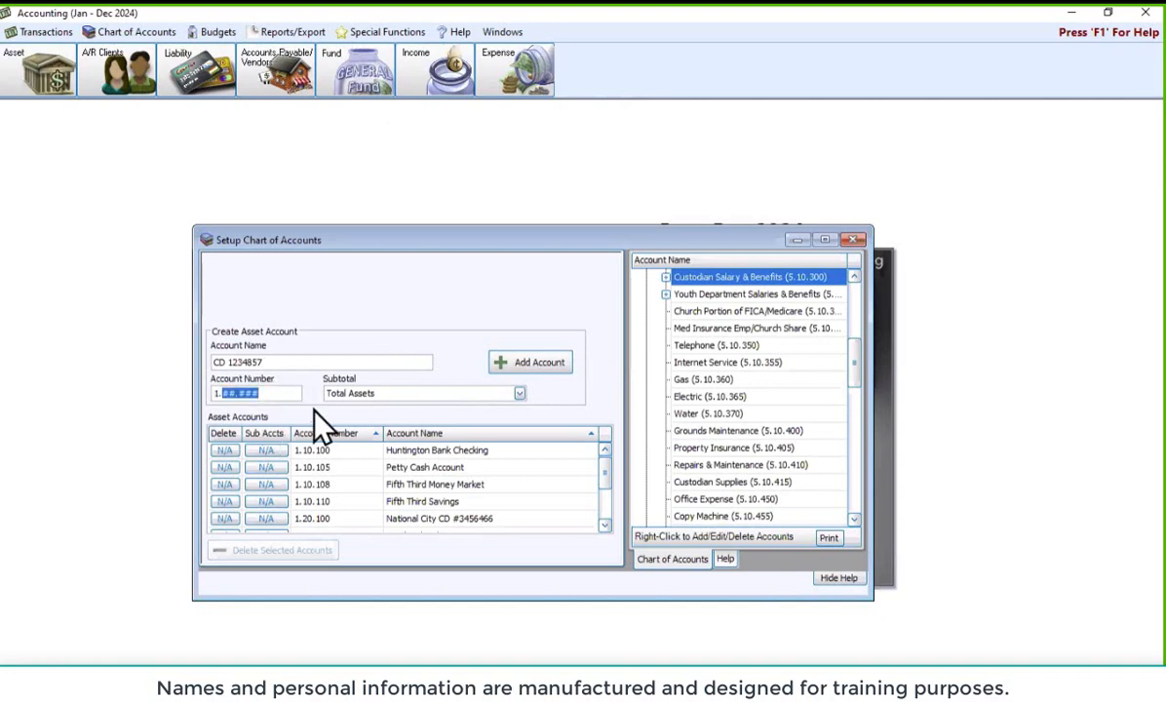
scroll(606, 492, down, 1)
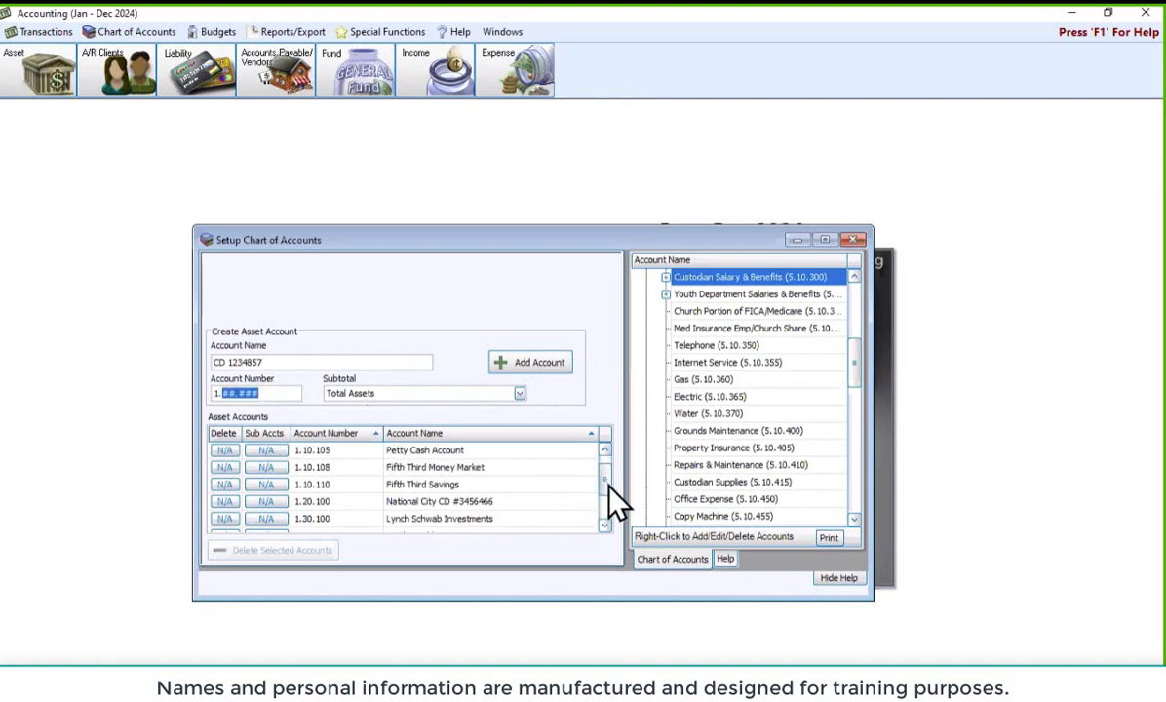
scroll(614, 502, down, 2)
scroll(619, 507, up, 1)
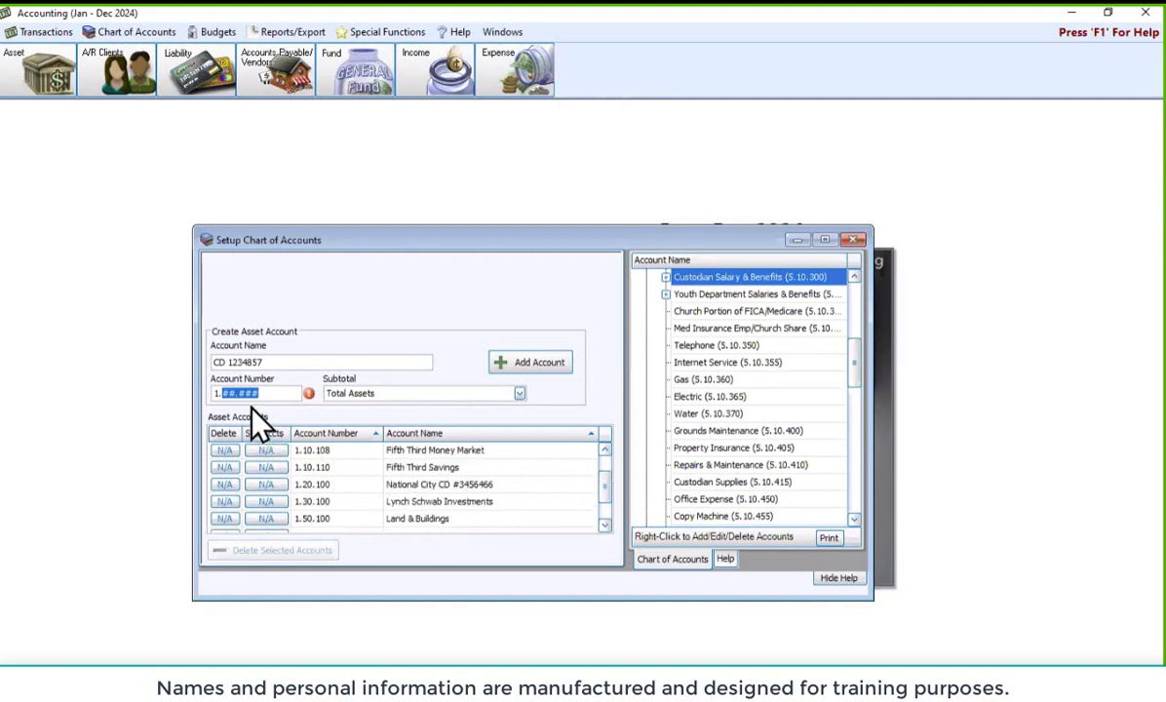
text(20.110)
key(Tab)
click(520, 394)
click(522, 367)
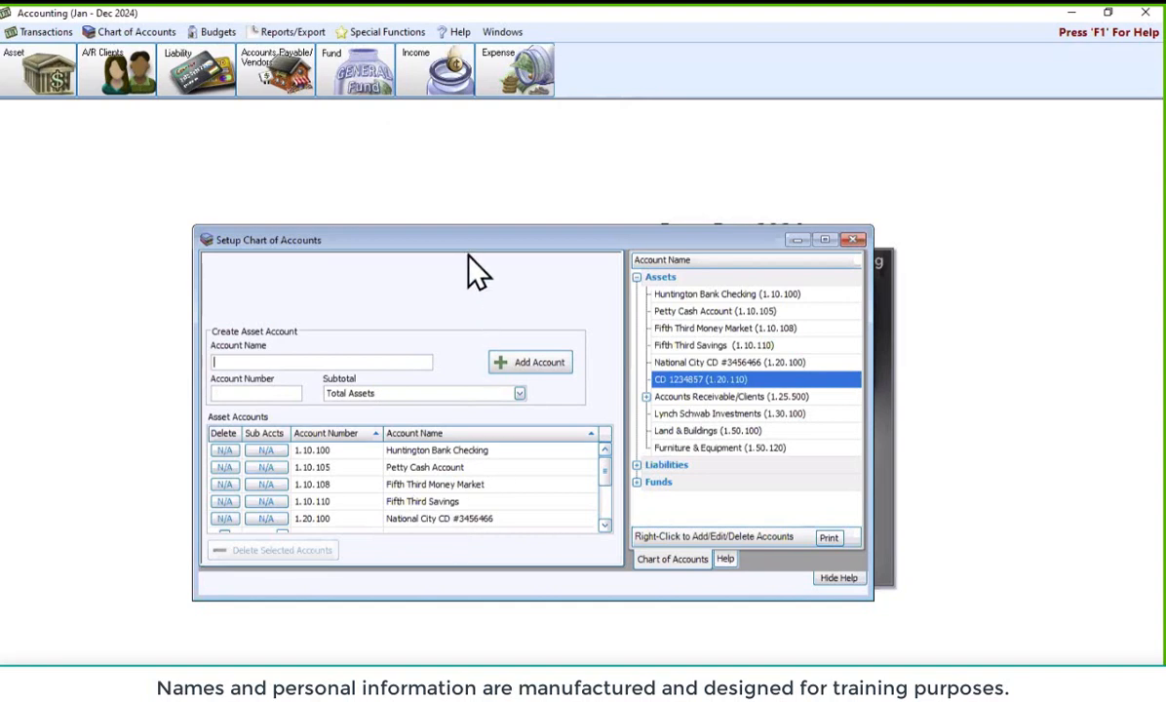
drag(481, 250, 537, 250)
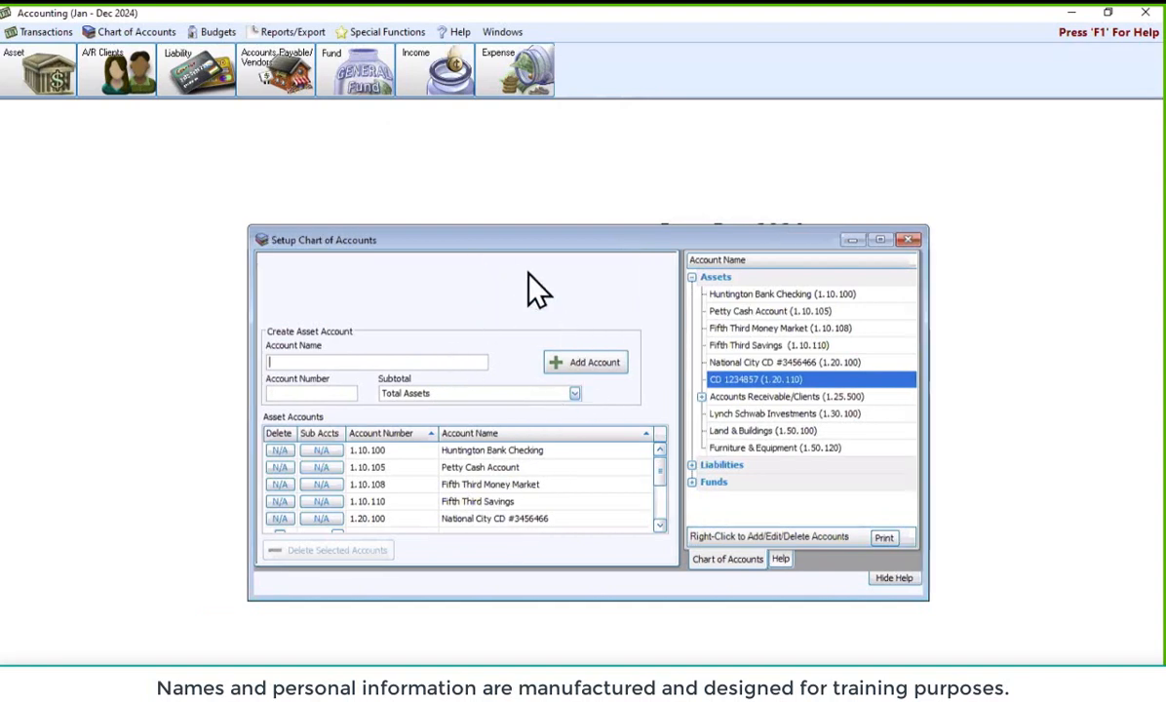
Glance at the Create Liability Account form, then close Setup Chart of Accounts
click(197, 80)
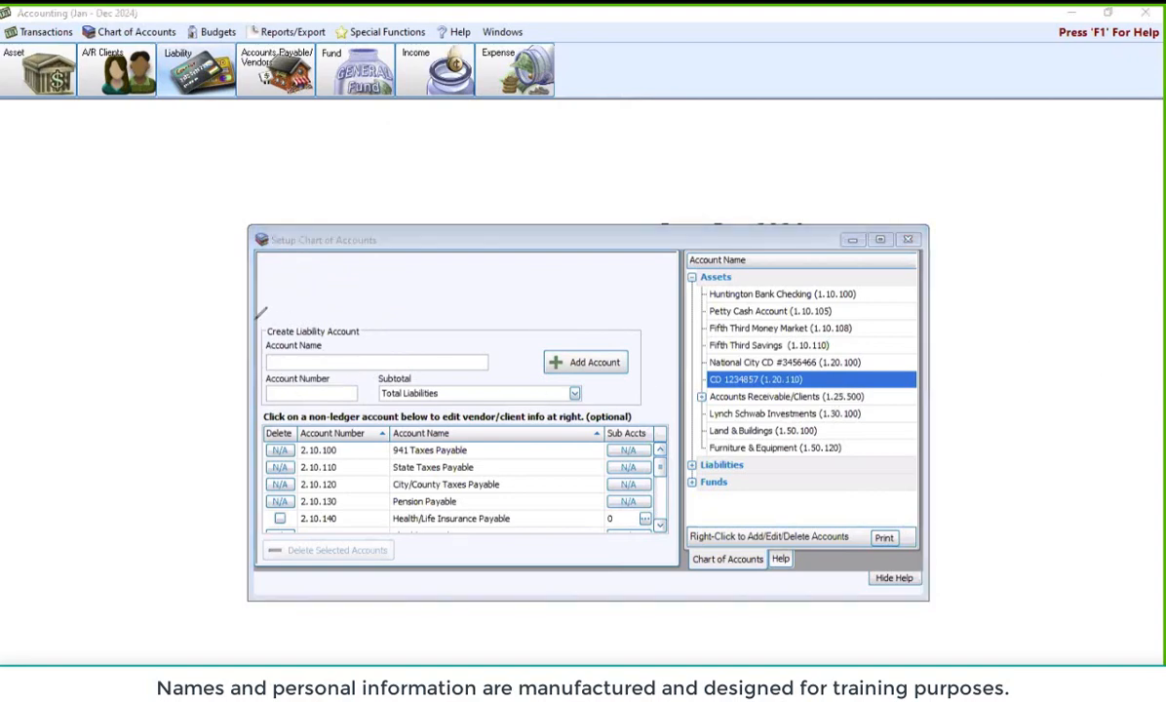
mouse_move(243, 313)
mouse_down()
mouse_move(376, 309)
mouse_move(265, 332)
mouse_move(225, 279)
mouse_move(258, 292)
mouse_up()
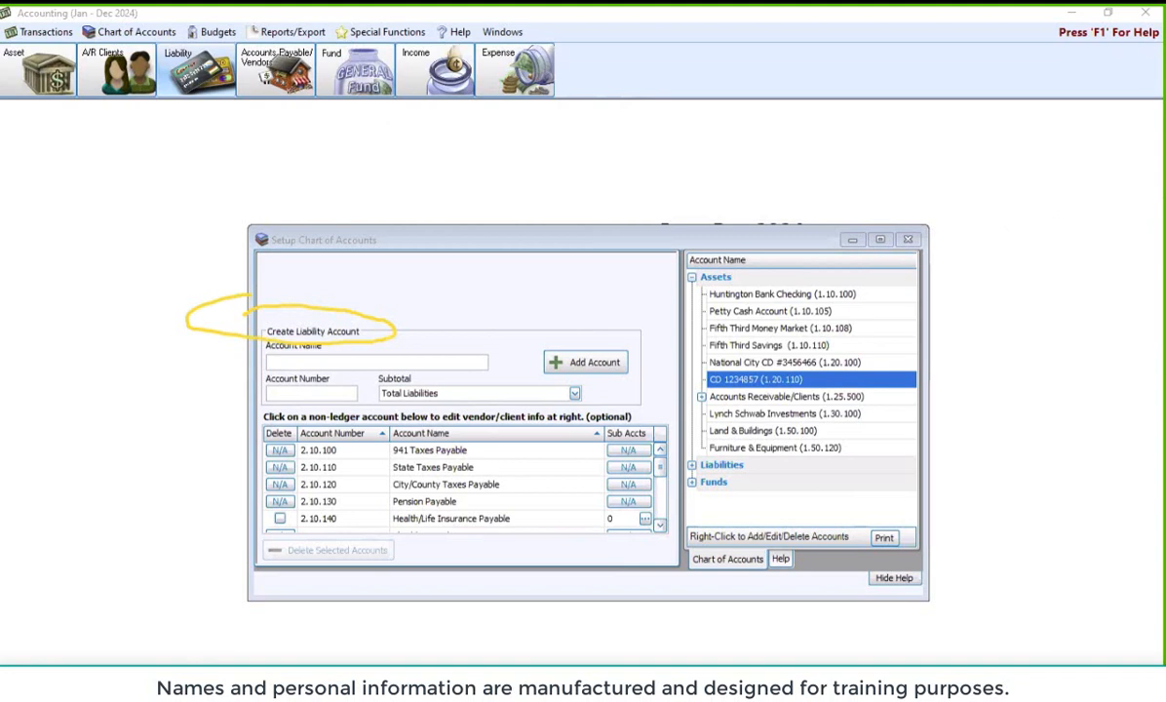
key(Escape)
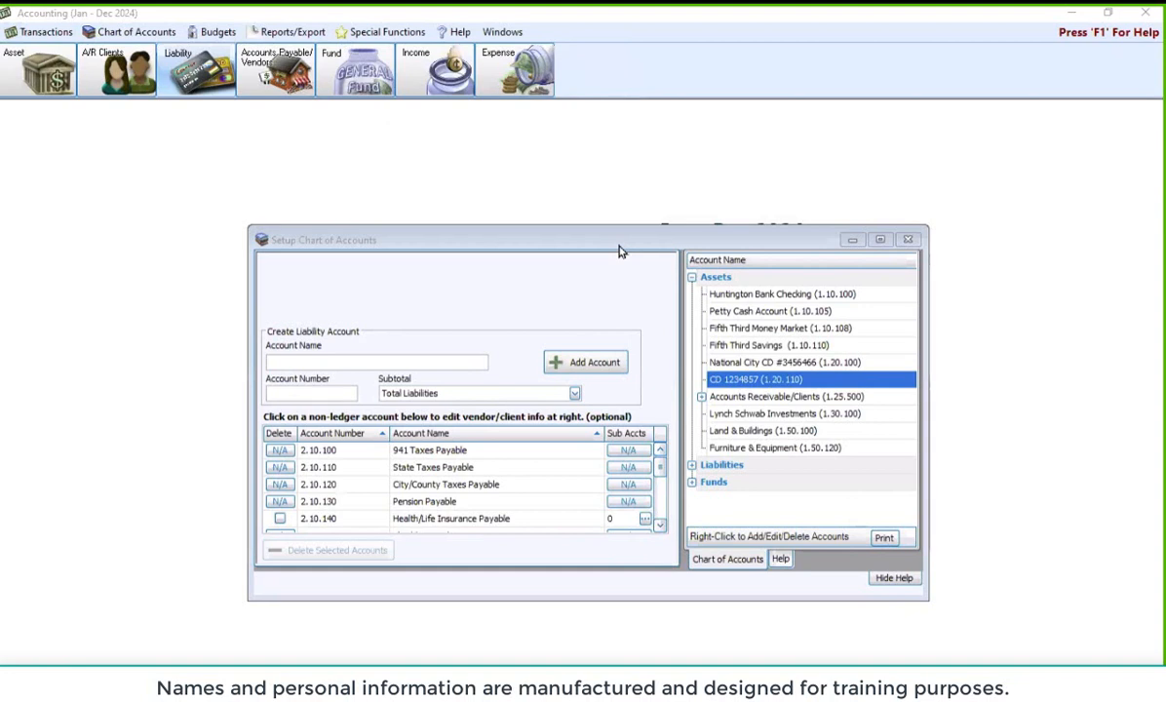
click(908, 240)
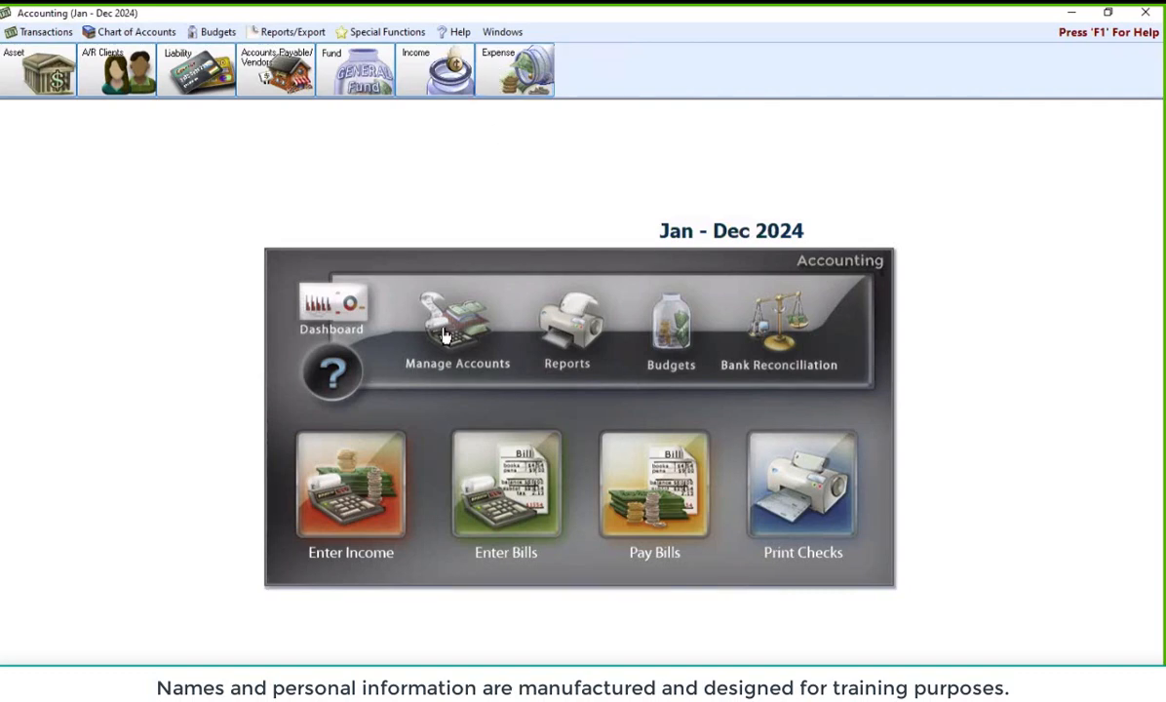
click(131, 31)
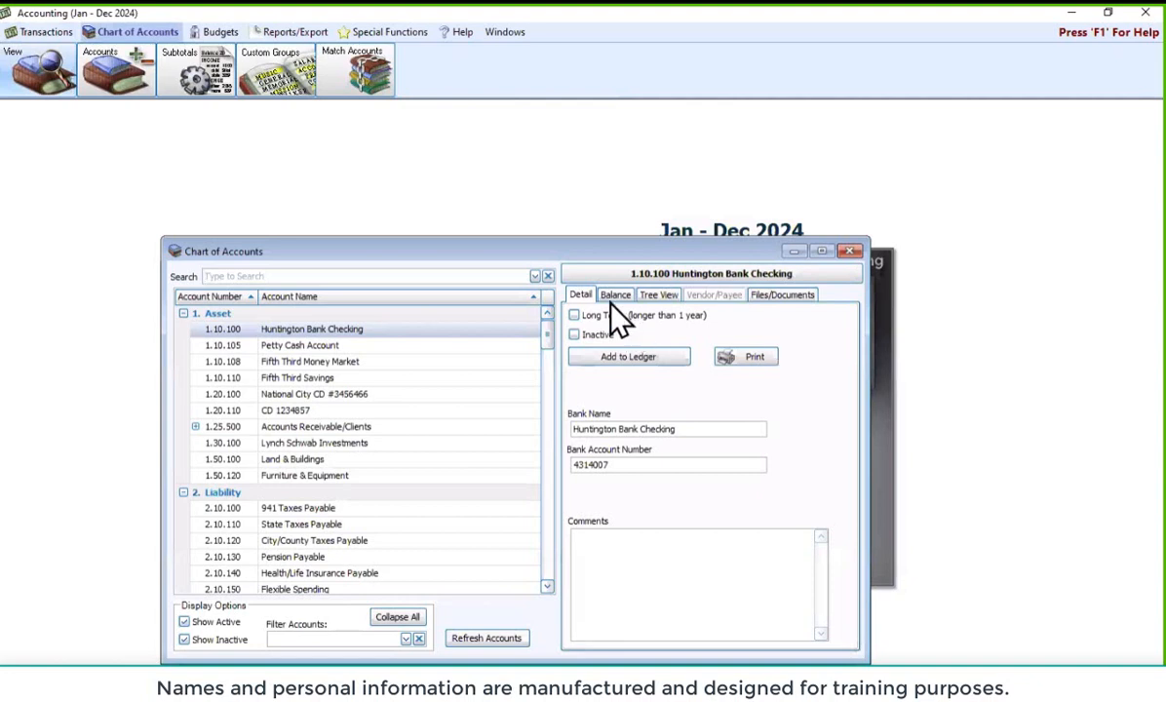
drag(521, 256, 592, 215)
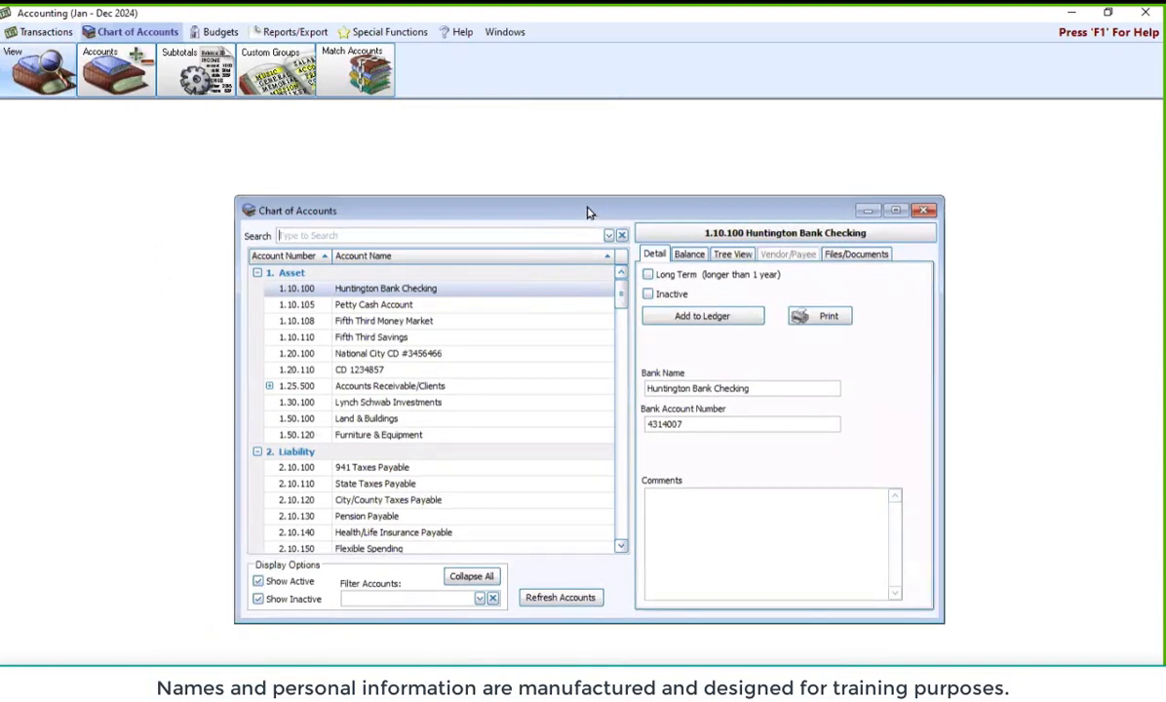
click(732, 255)
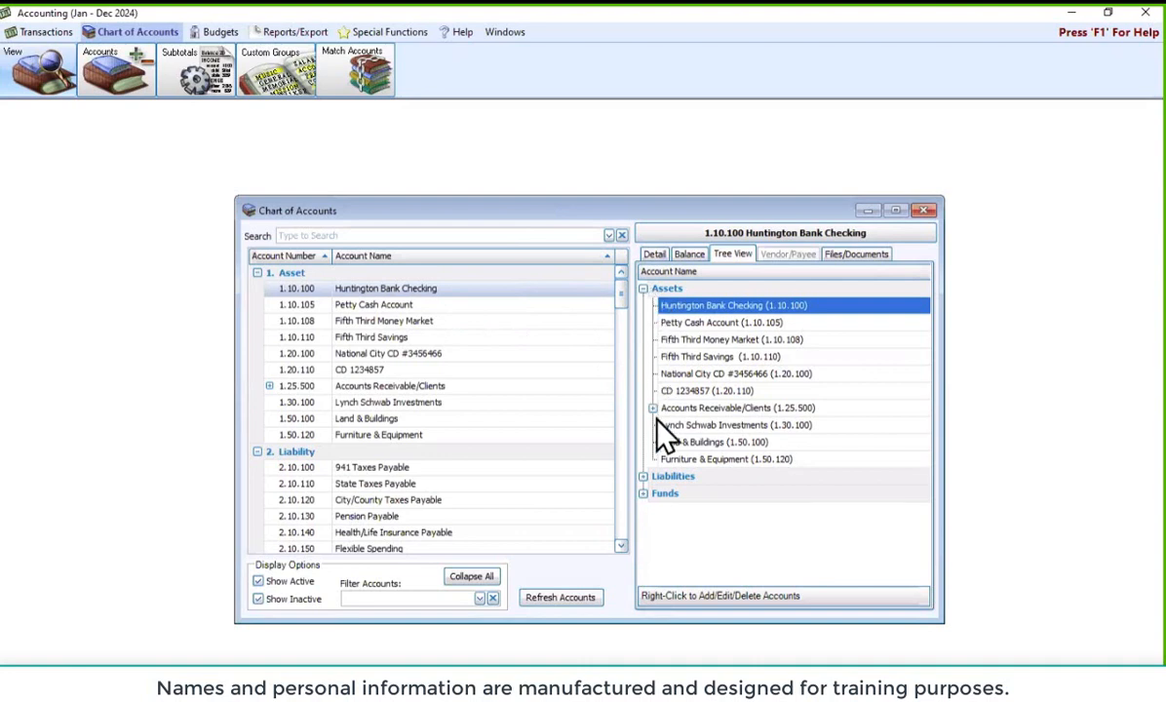
Collapse Assets, browse the General Operating and Building Fund groups, then collapse Funds
click(642, 288)
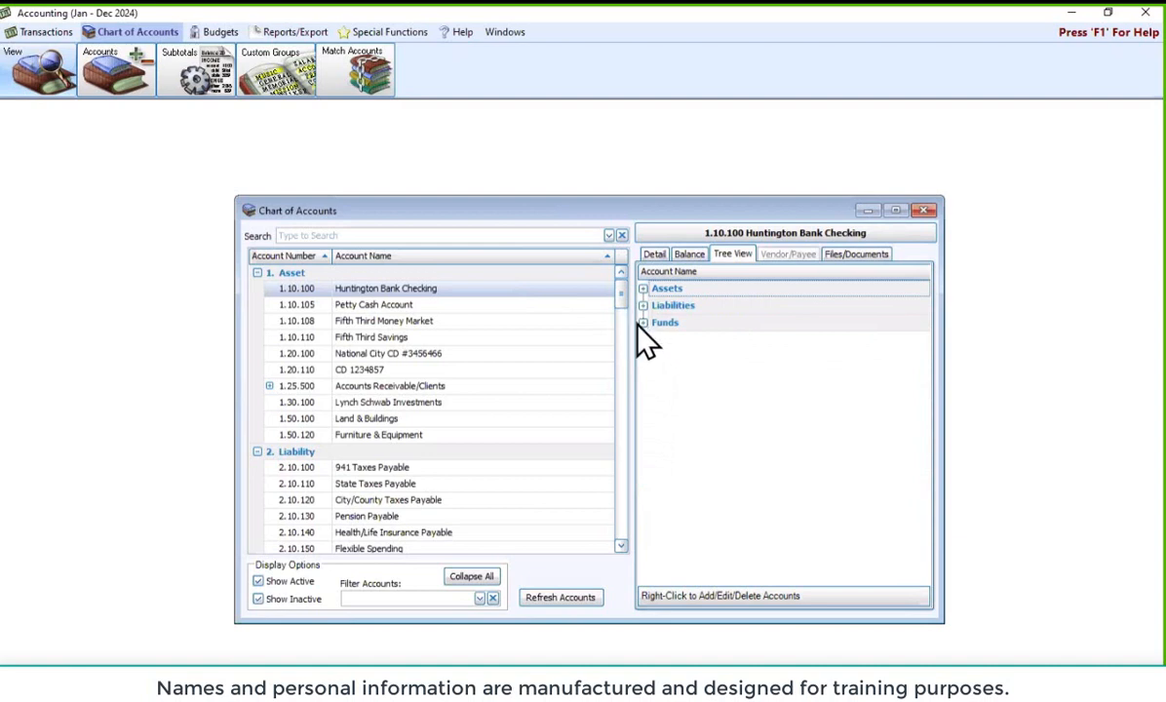
click(642, 323)
click(652, 339)
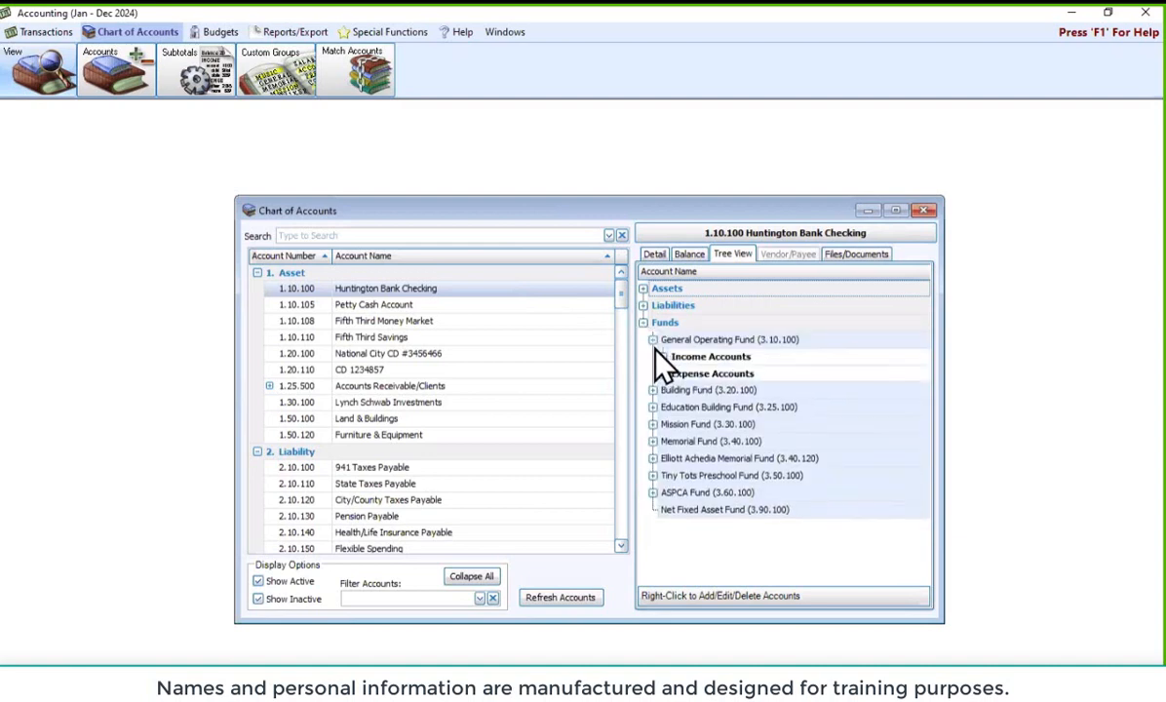
click(653, 392)
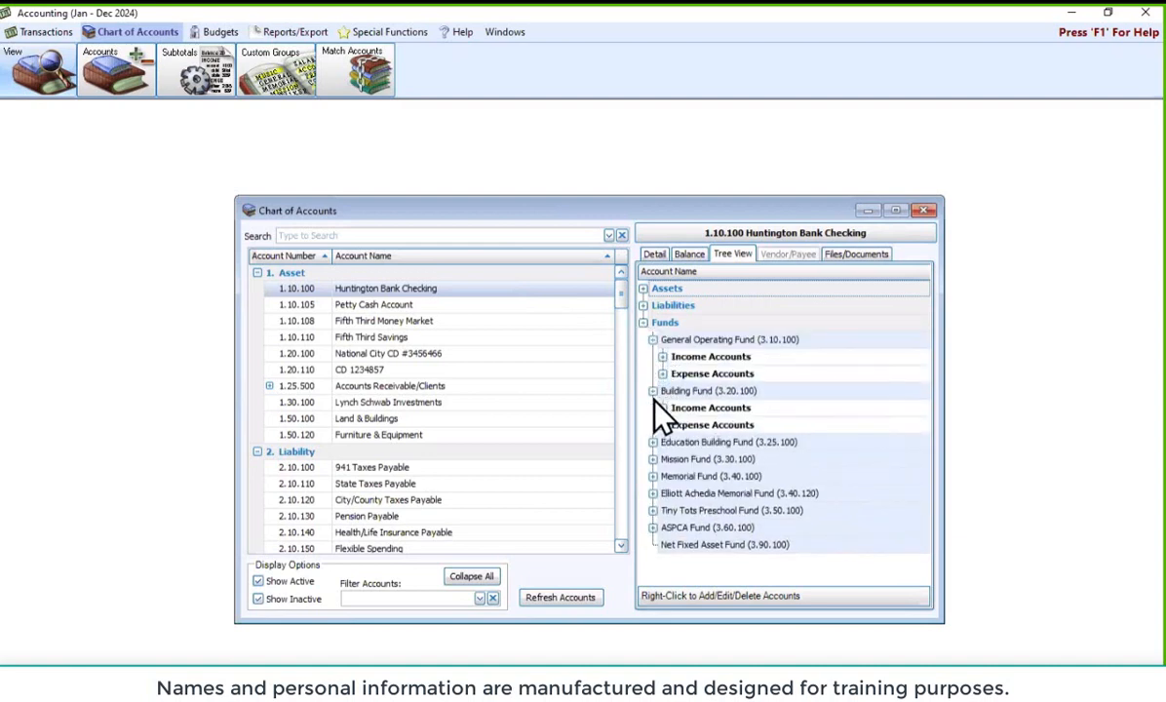
click(652, 391)
click(652, 340)
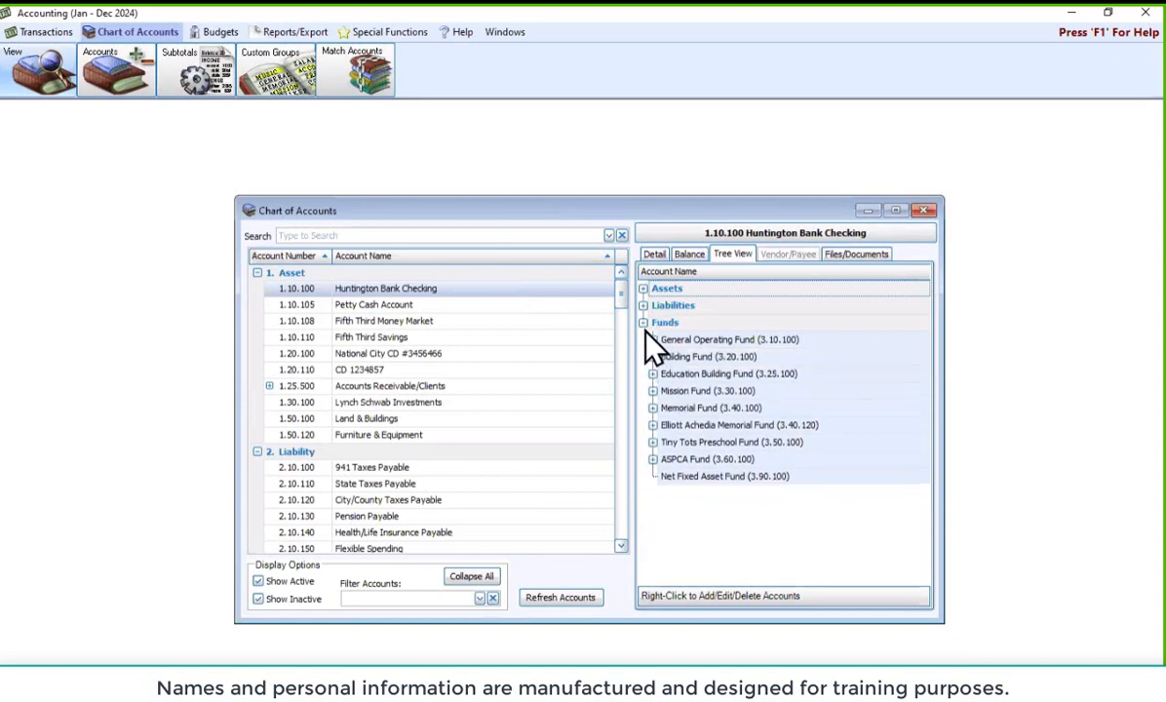
double_click(660, 322)
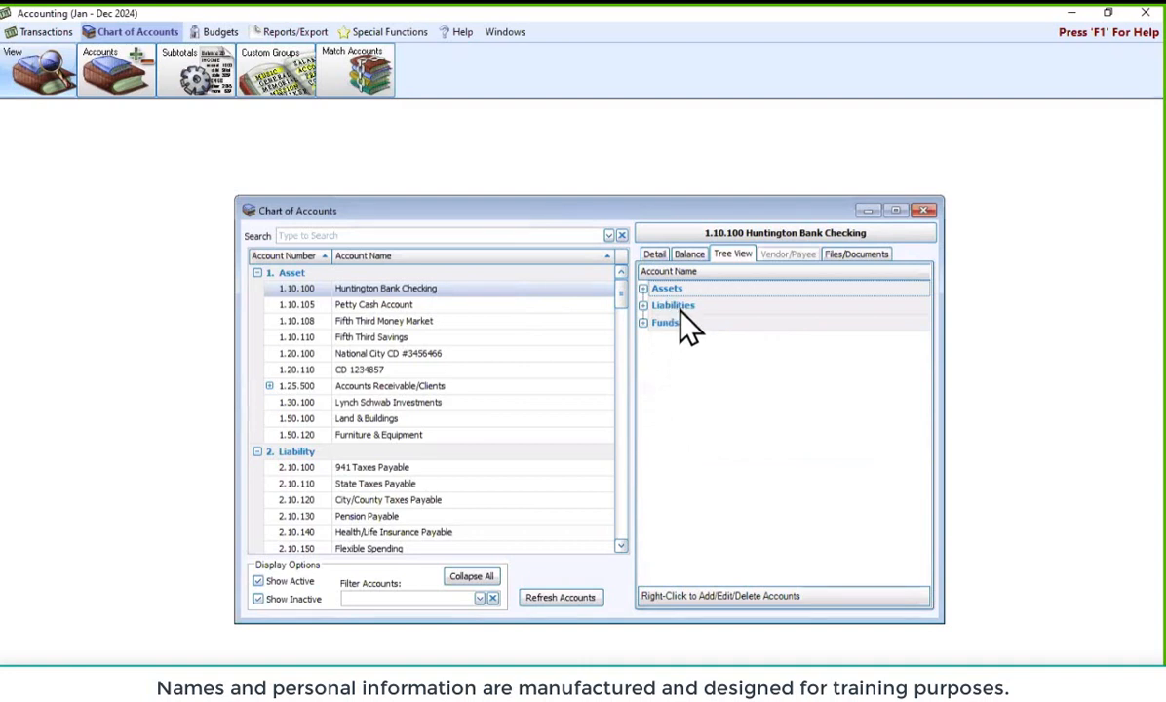
Start a new liability account and cancel it, then expand Funds to its nine funds
right_click(681, 307)
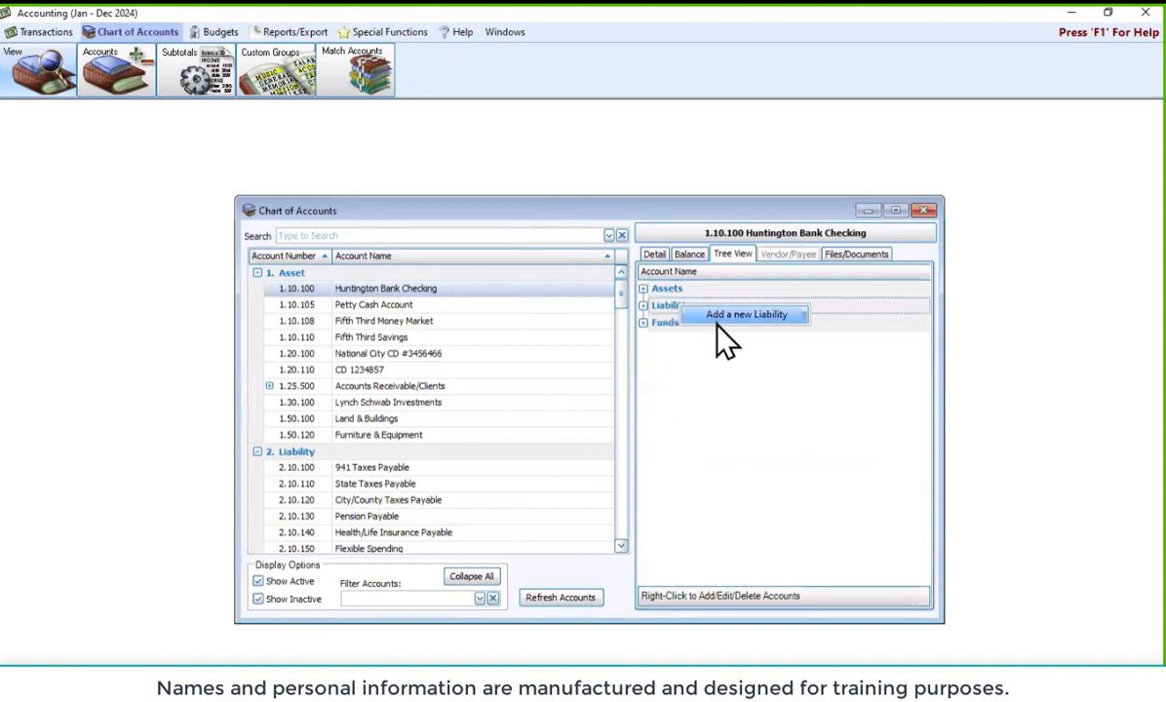
click(717, 322)
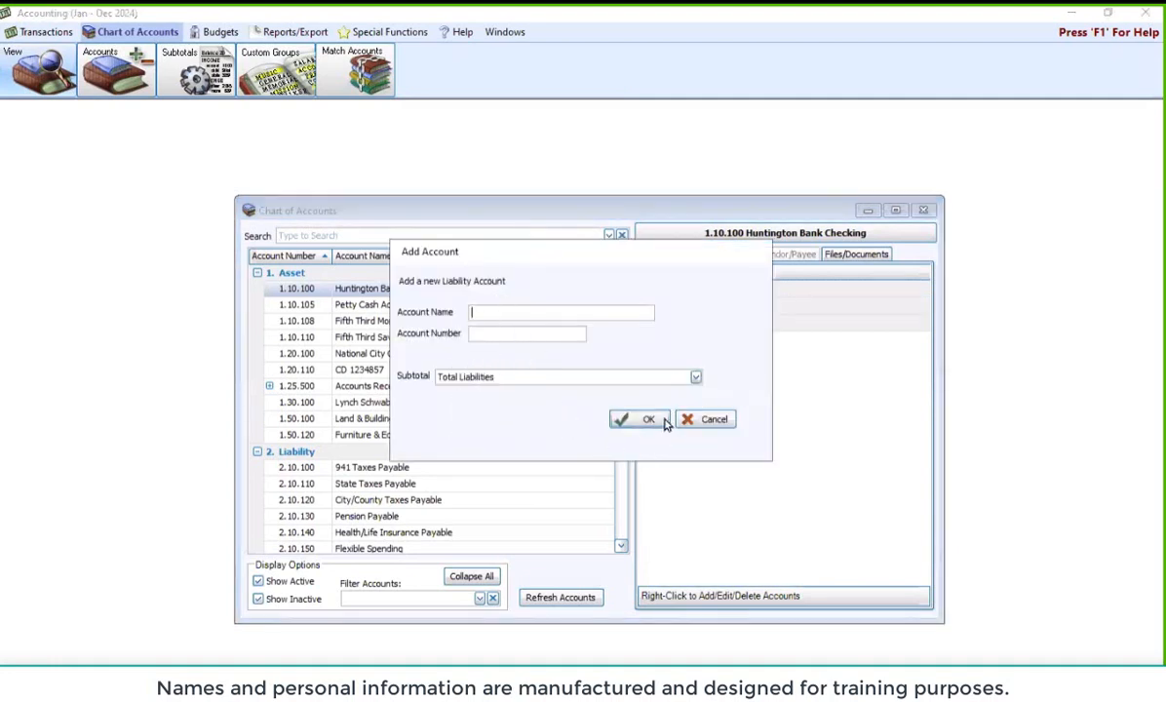
click(706, 418)
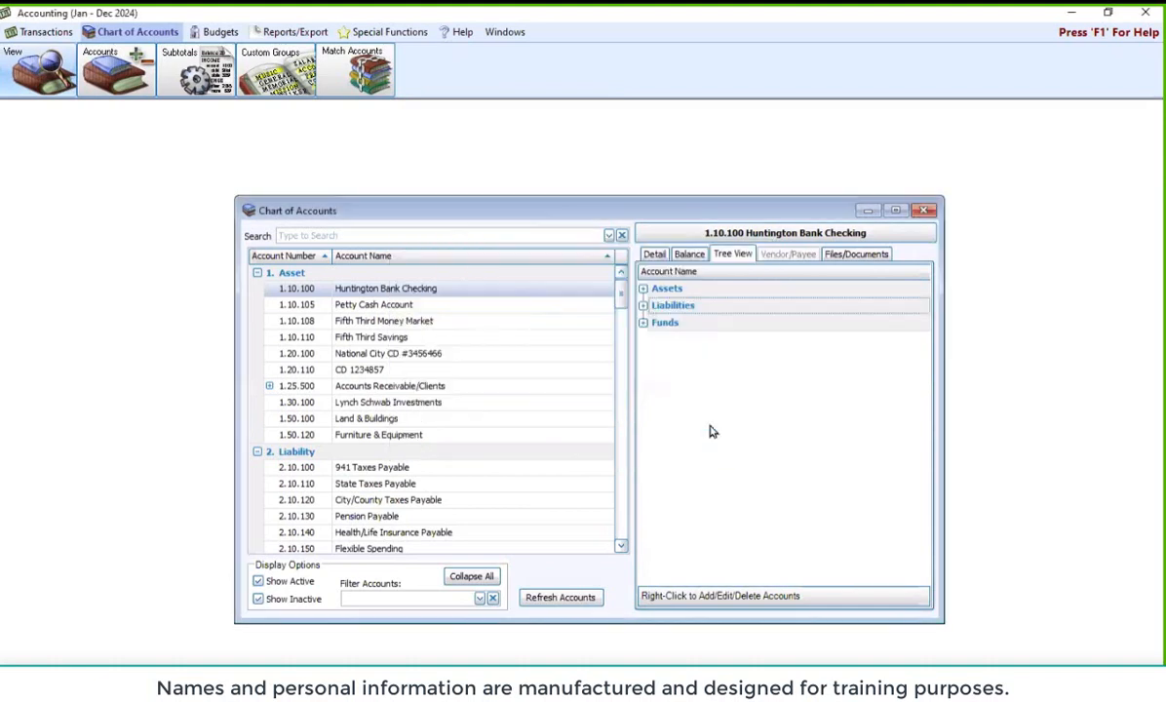
right_click(667, 326)
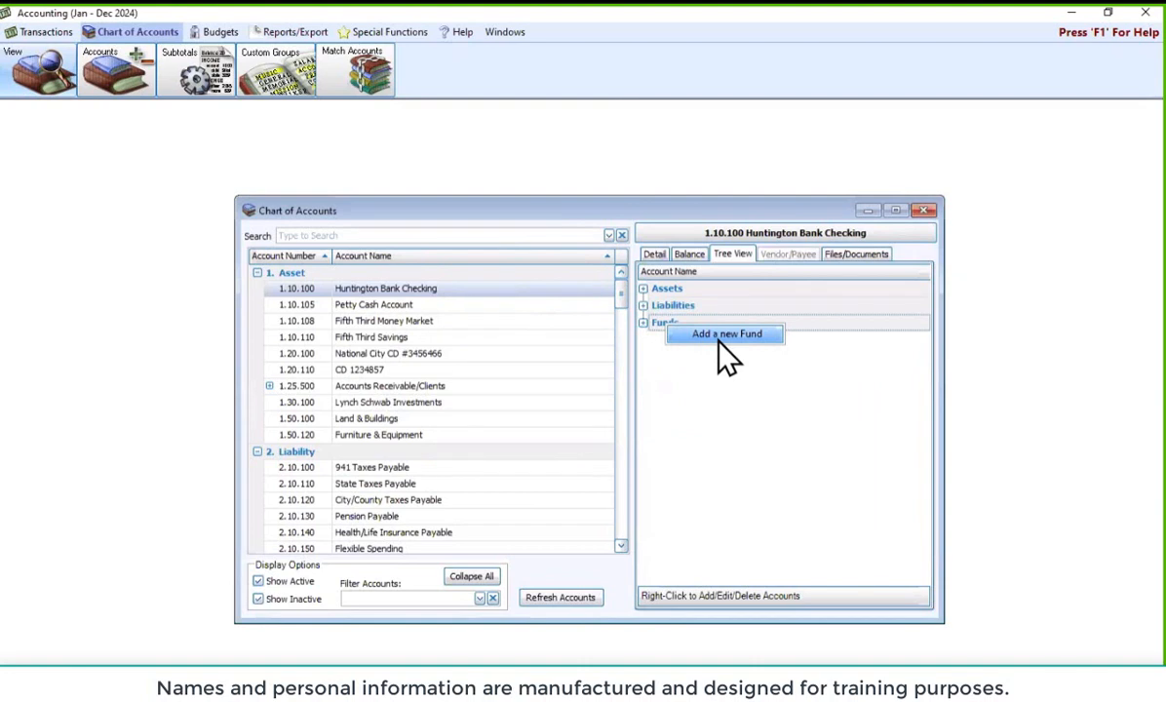
click(643, 324)
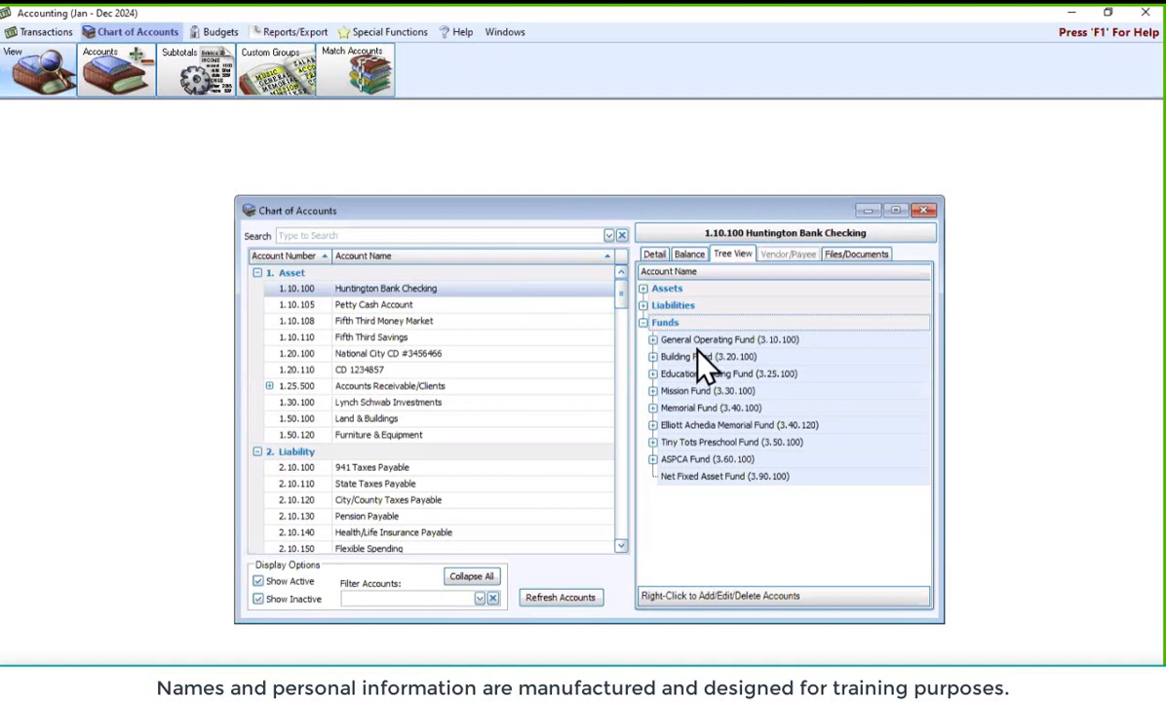
right_click(698, 341)
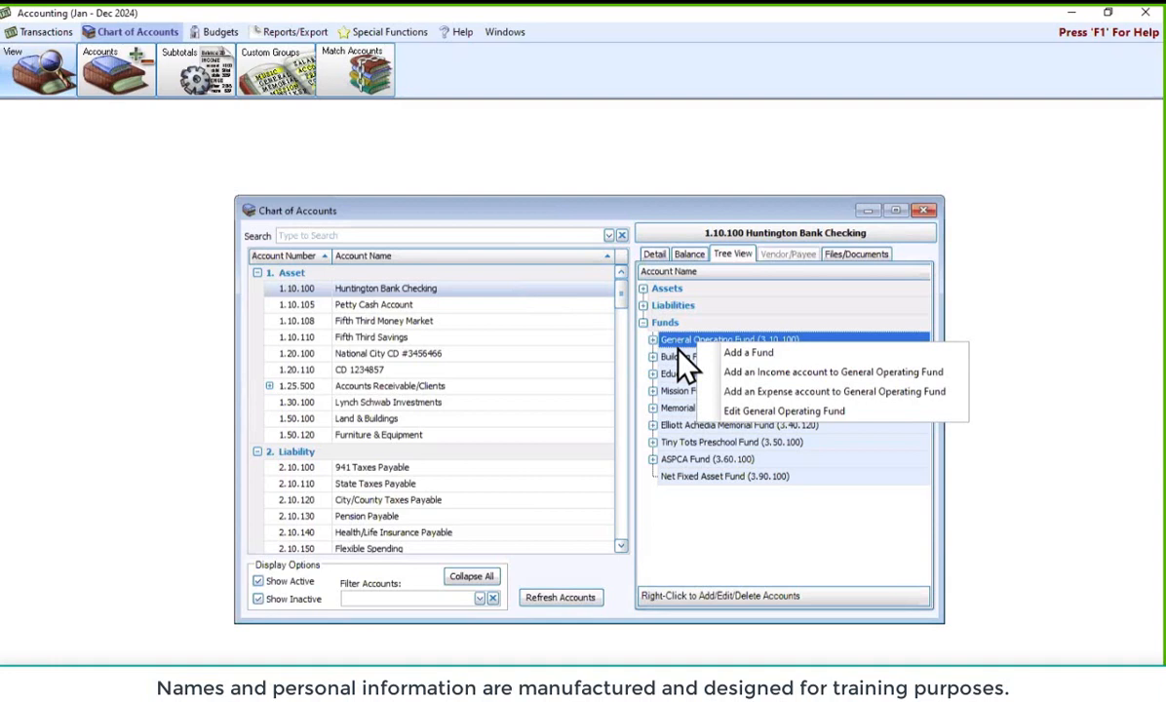
click(755, 217)
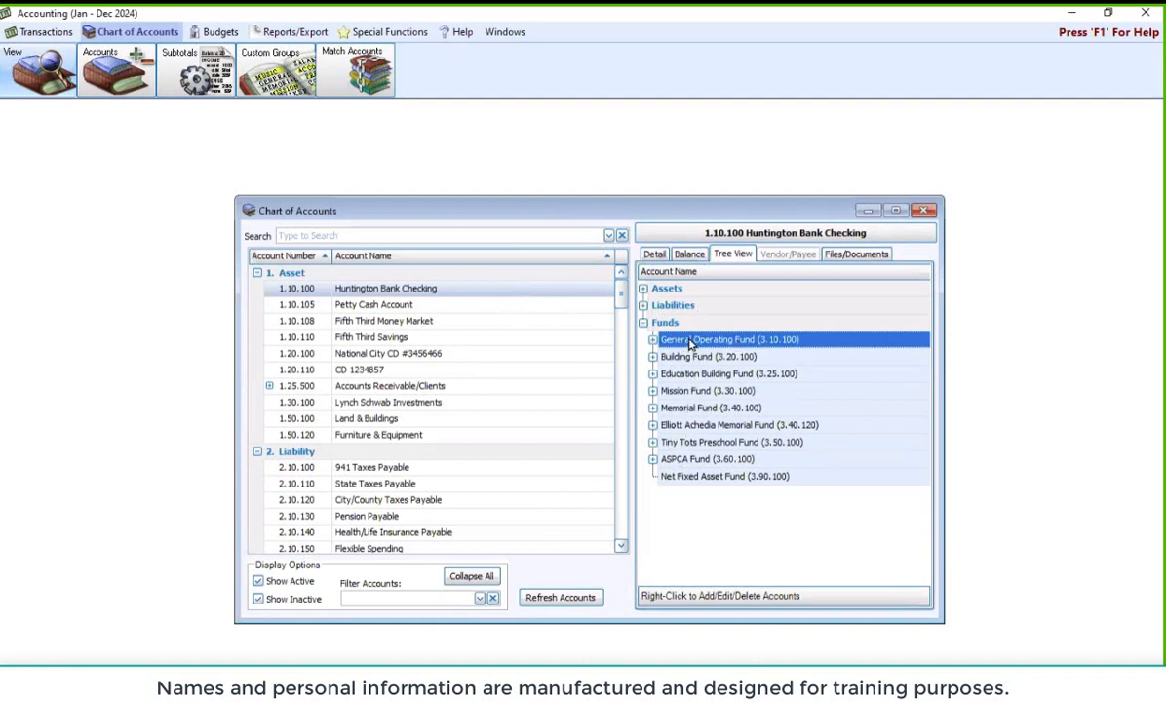
right_click(716, 341)
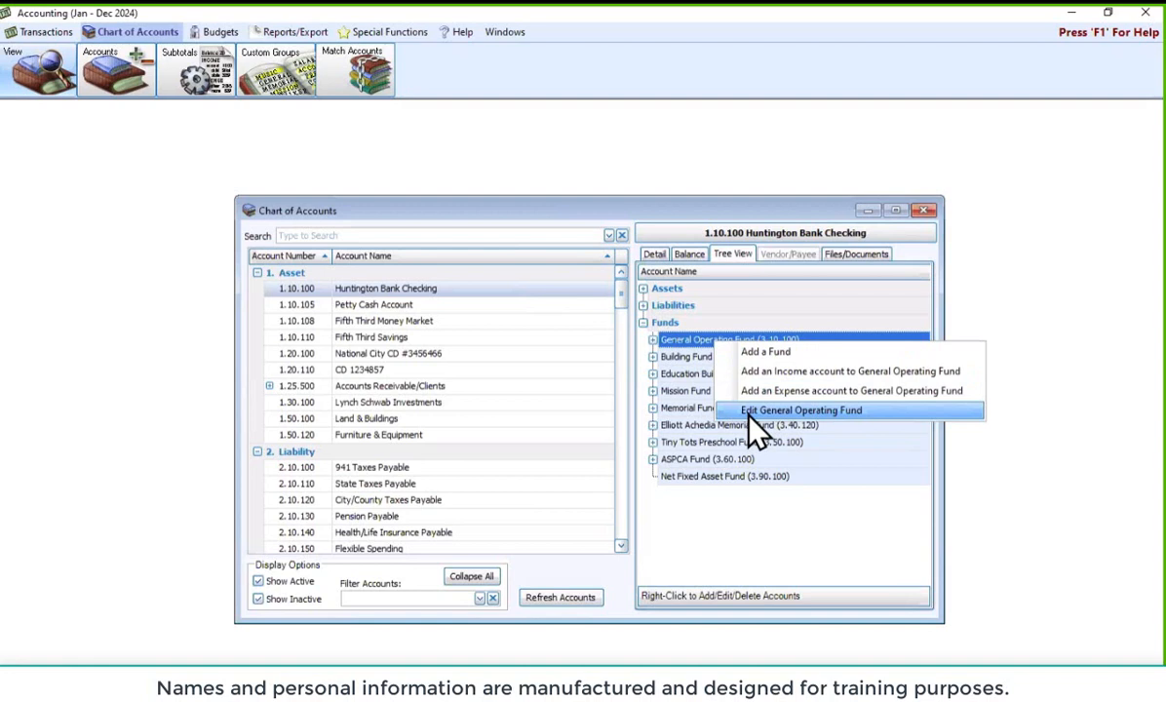
click(611, 216)
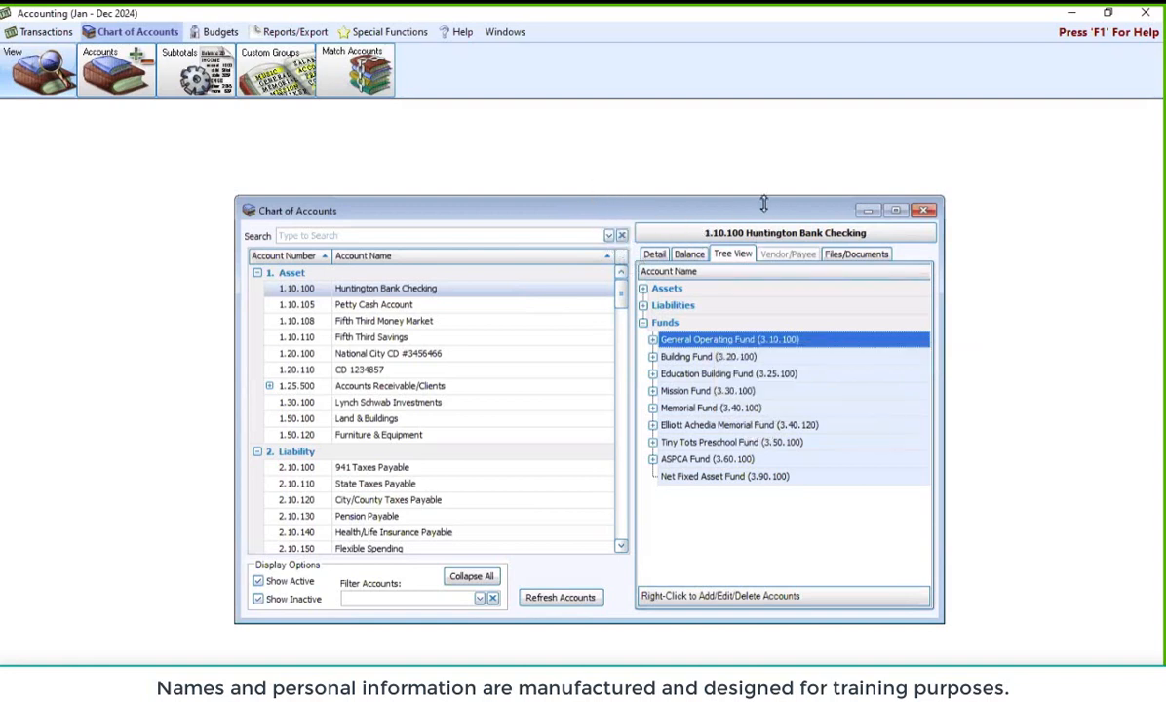
Open expense account setup with General Operating Fund as the current fund
click(924, 213)
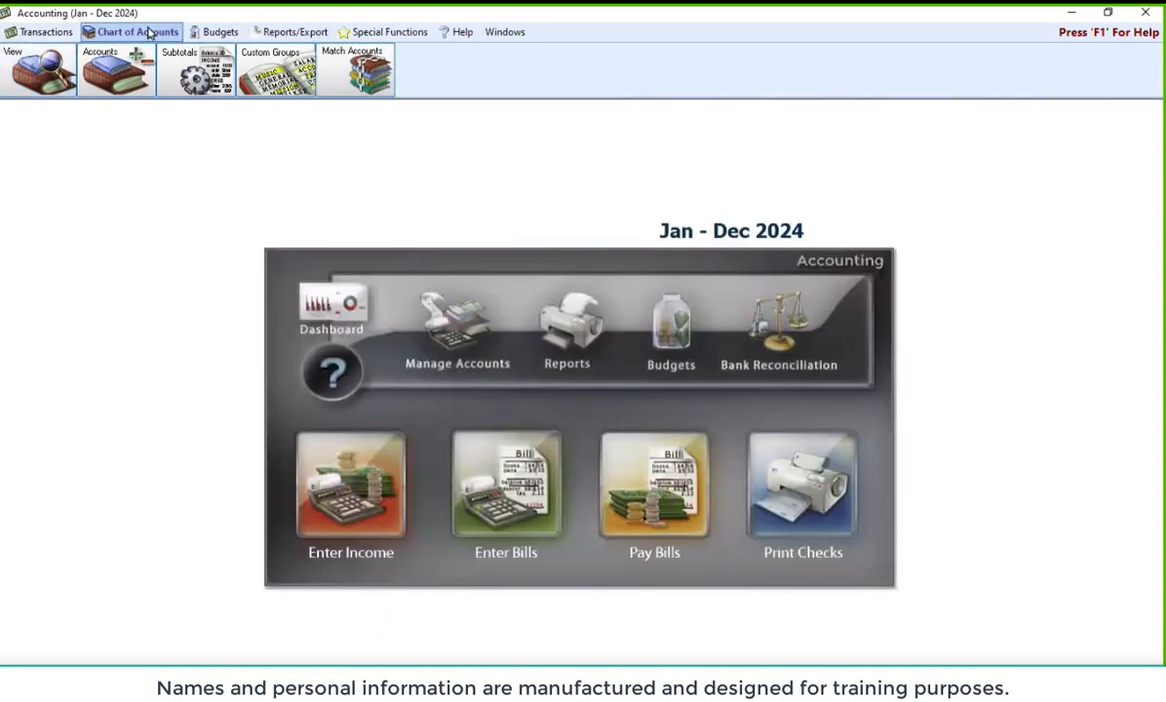
click(114, 60)
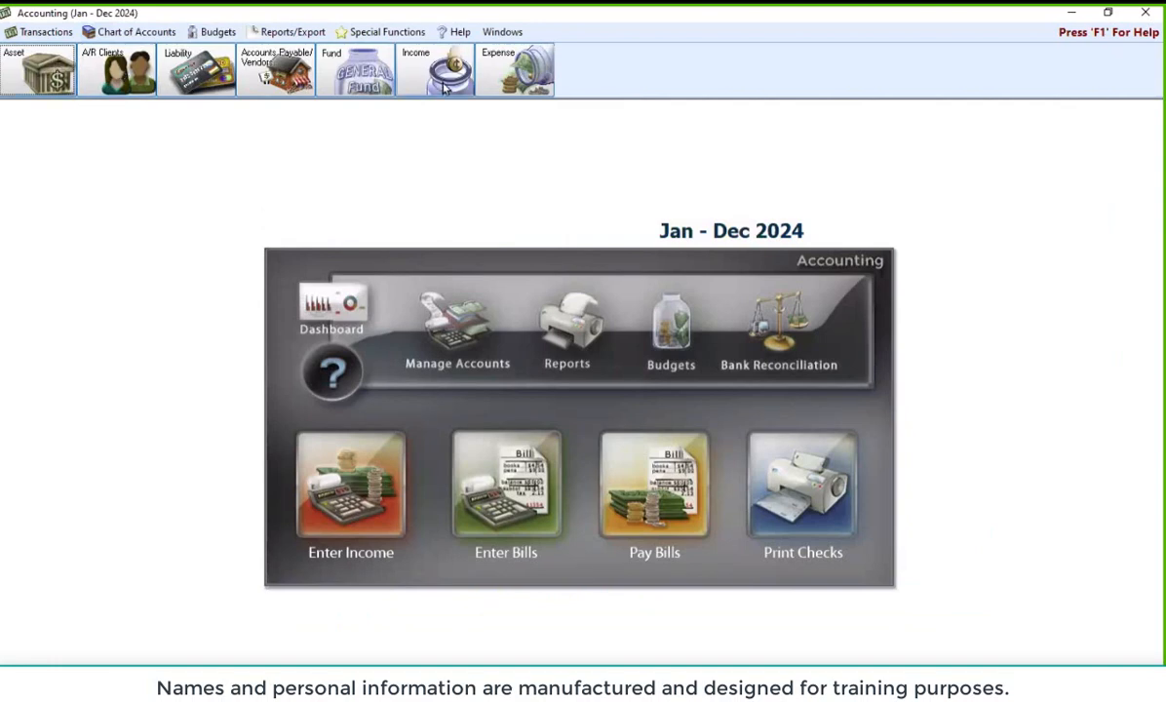
click(486, 81)
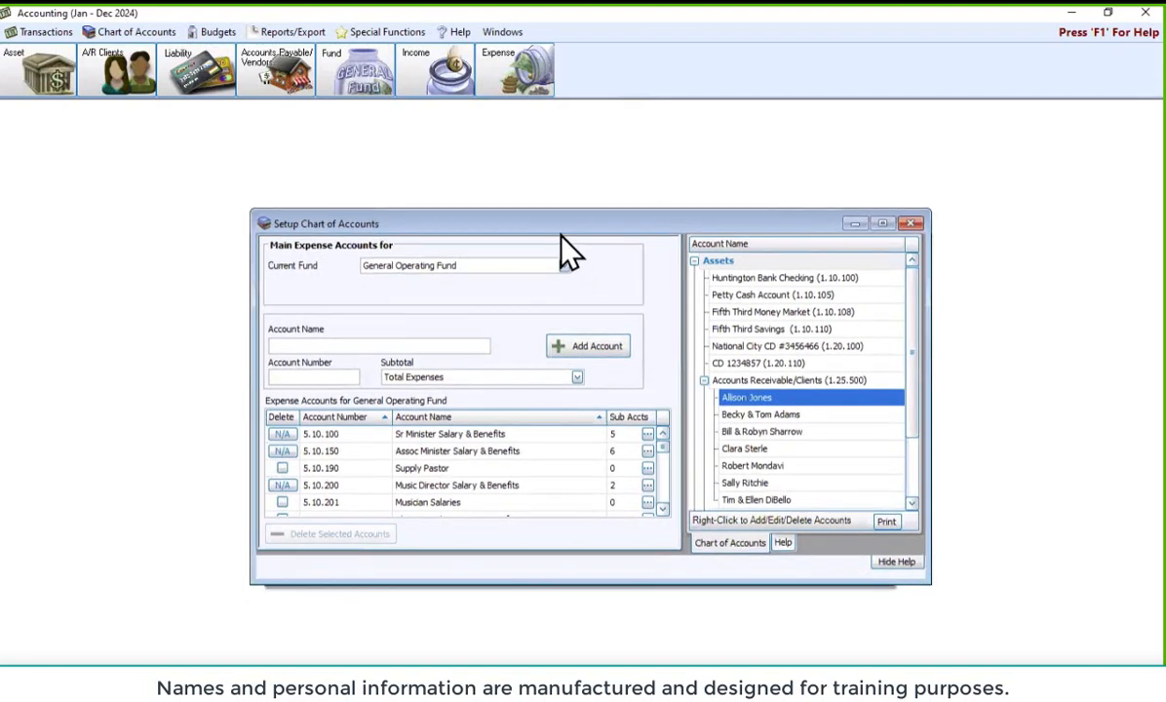
click(566, 280)
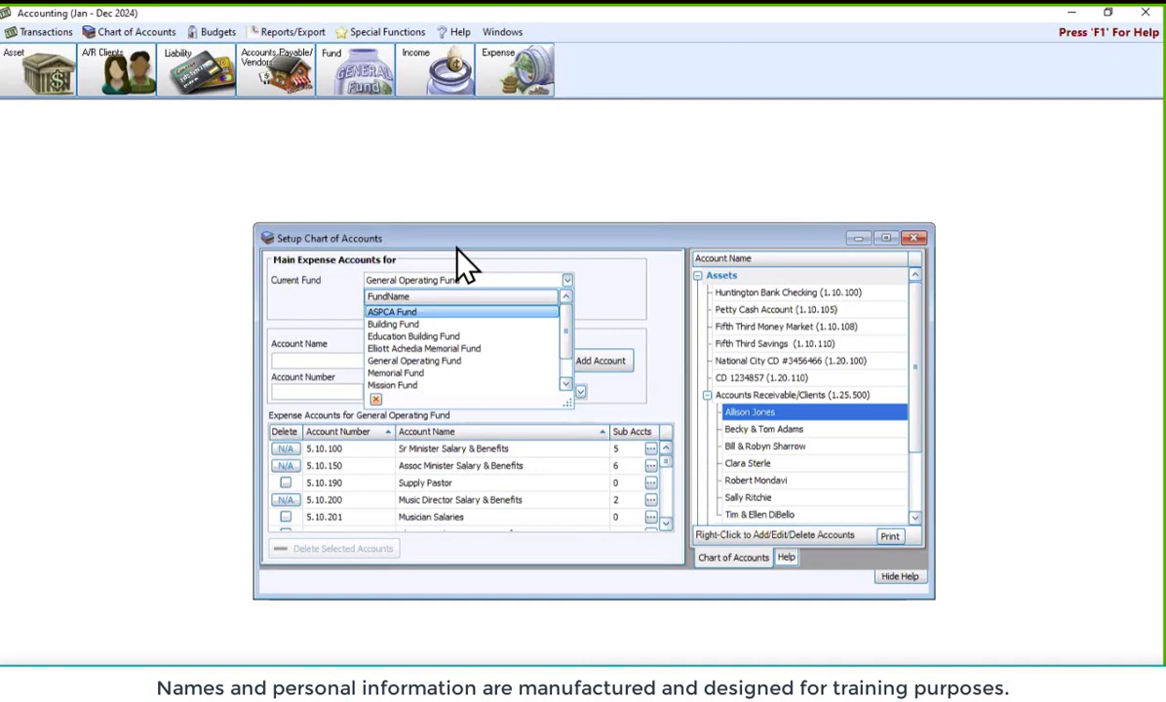
click(429, 361)
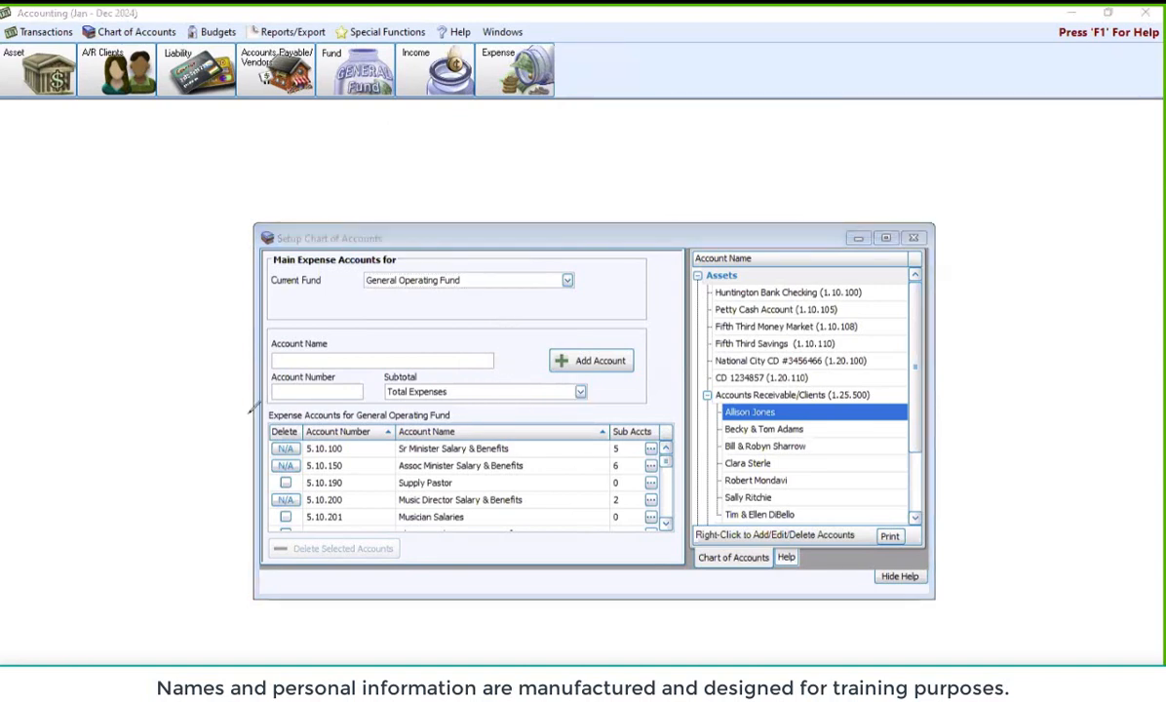
Enlarge the Setup Chart of Accounts window to show more expense accounts
mouse_move(246, 411)
mouse_down()
mouse_move(306, 419)
mouse_move(308, 483)
mouse_move(274, 551)
mouse_move(247, 408)
mouse_up()
drag(610, 226, 610, 164)
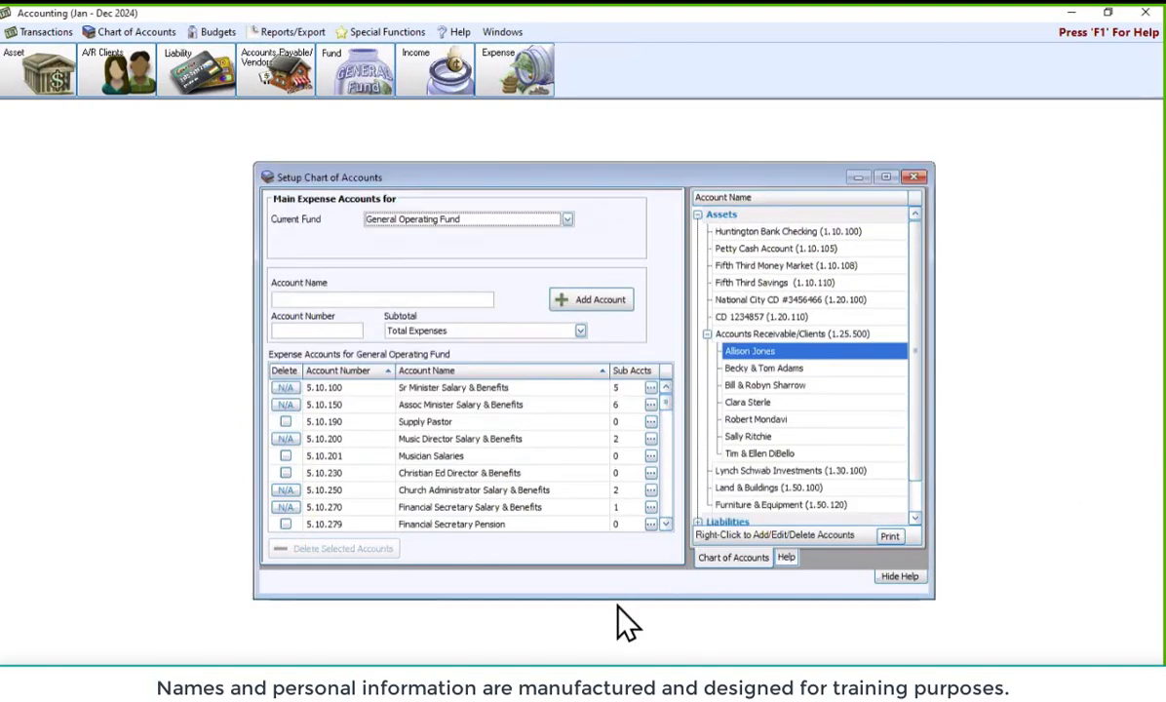
drag(617, 600, 620, 664)
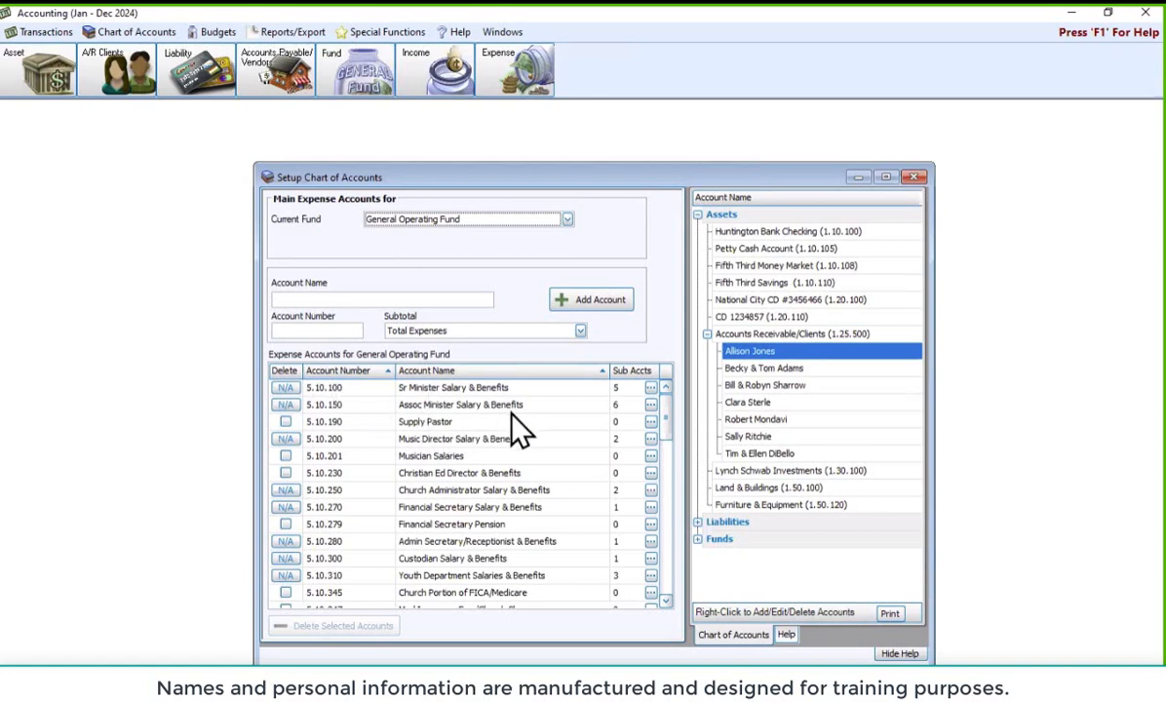
click(650, 405)
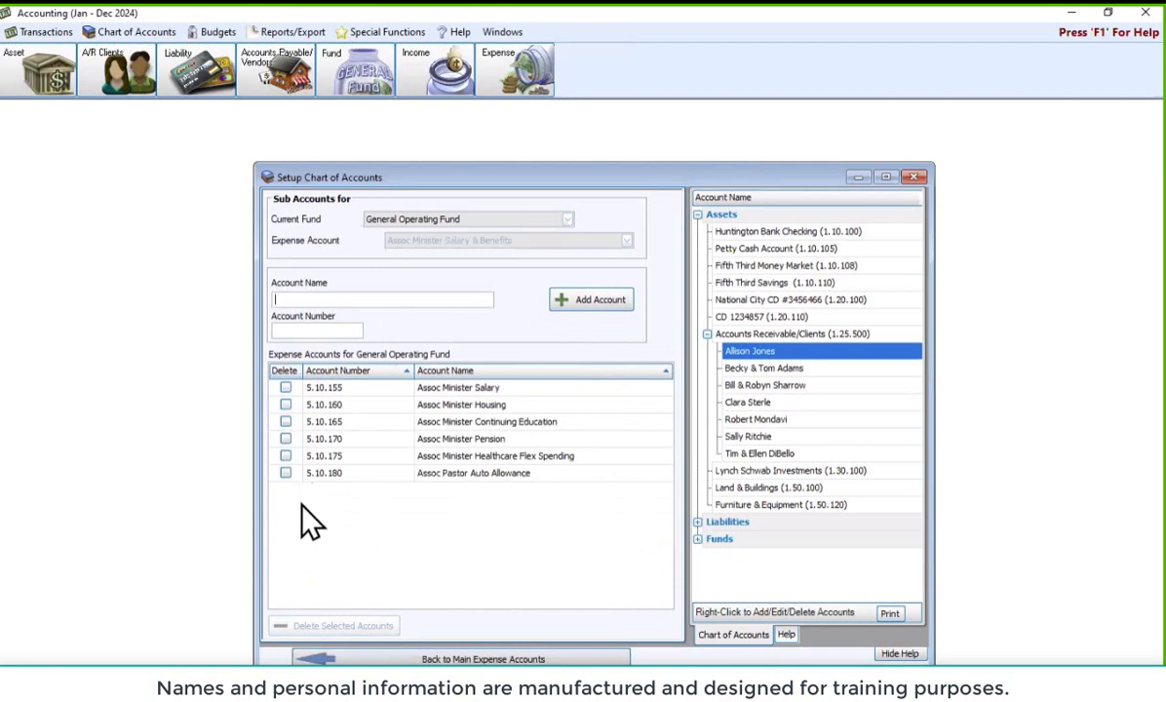
click(429, 659)
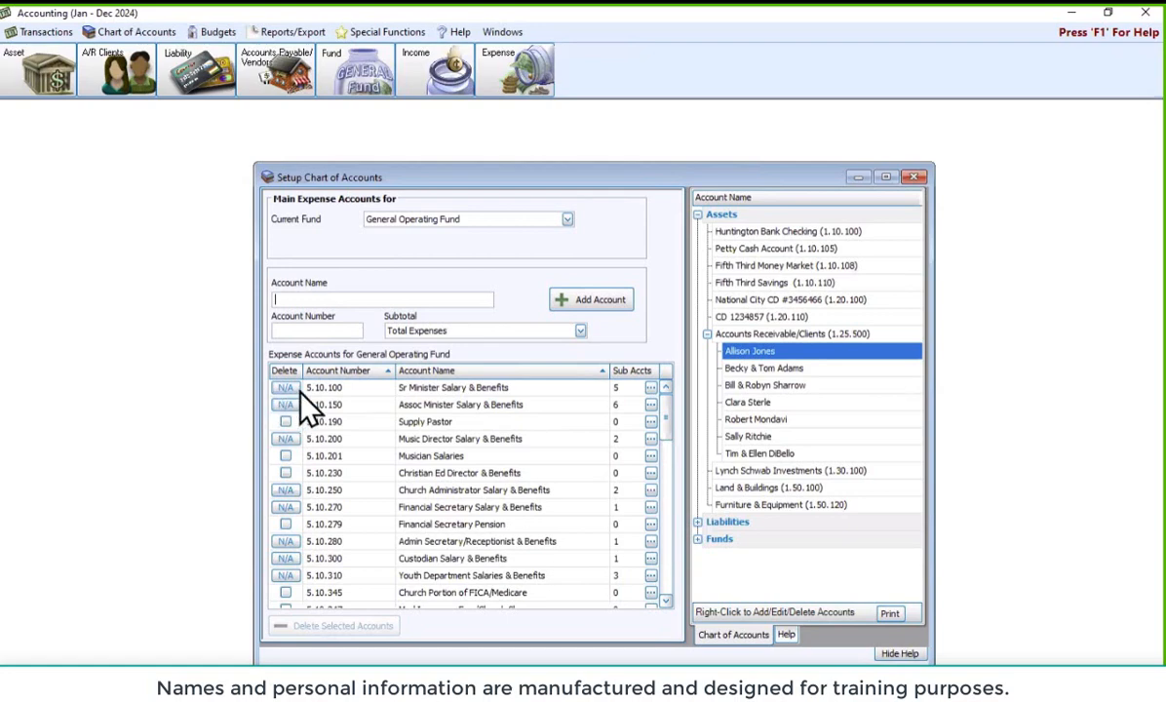
Tick Delete for Custodian Supplies, Church Portion of FICA/Medicare and Office Expense in the expense list
scroll(488, 458, down, 2)
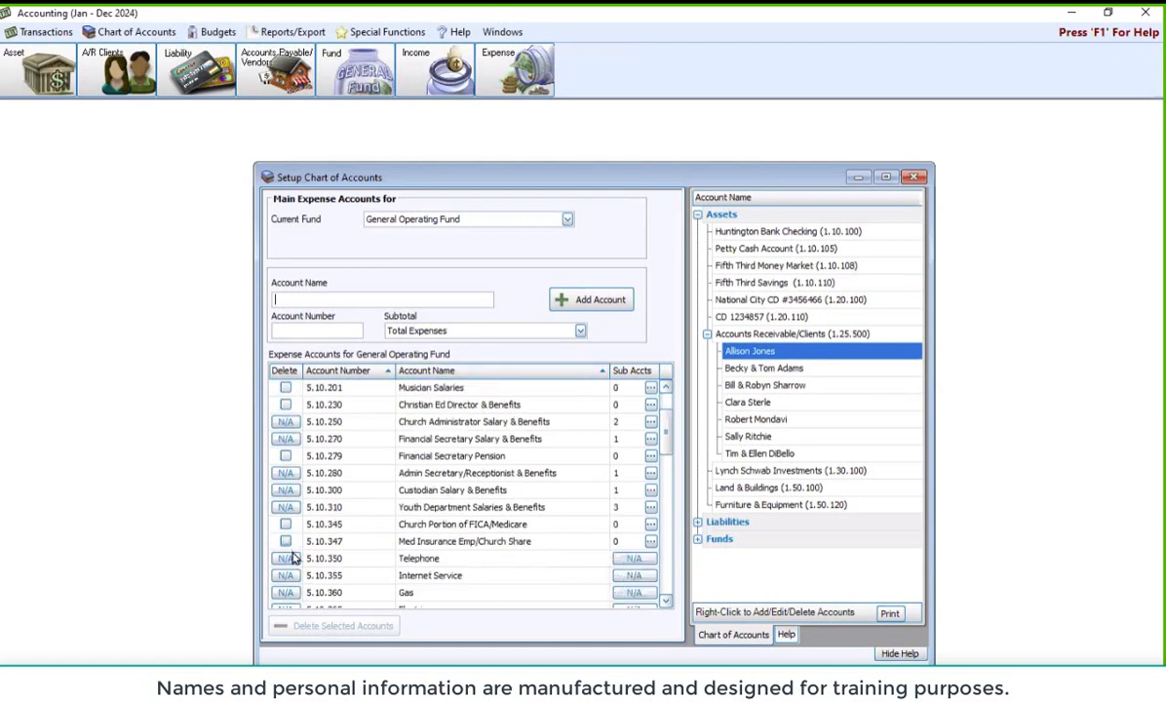
scroll(297, 534, down, 1)
scroll(312, 529, down, 2)
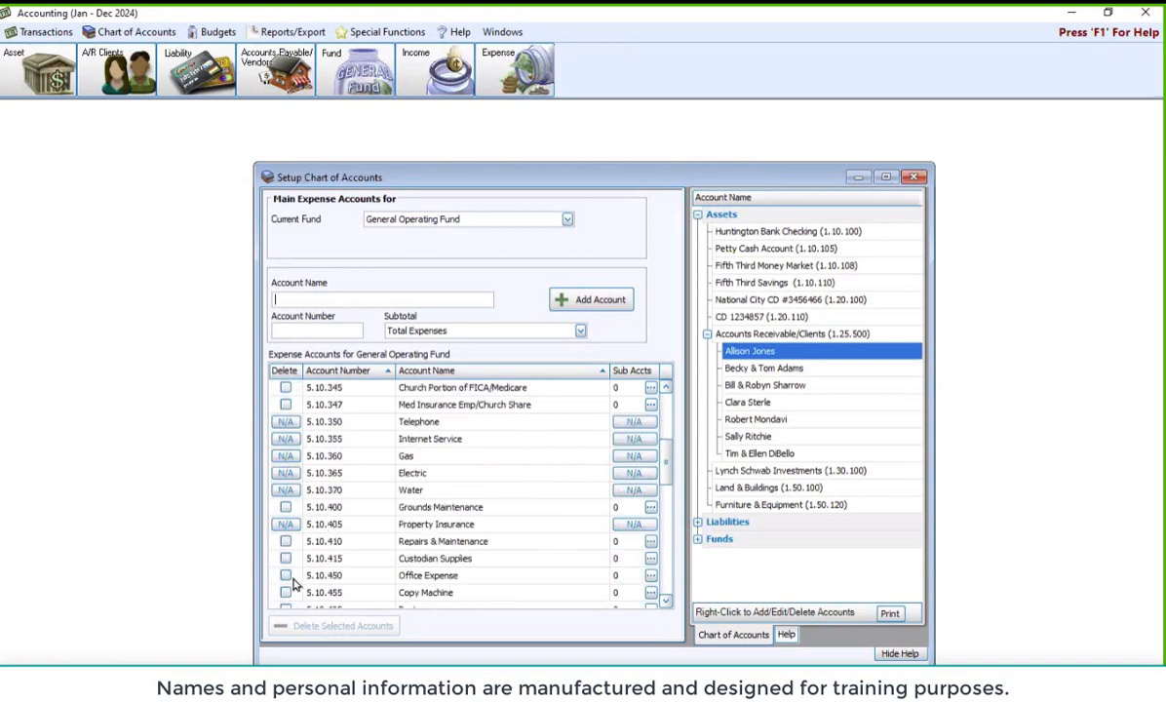
click(286, 557)
click(285, 575)
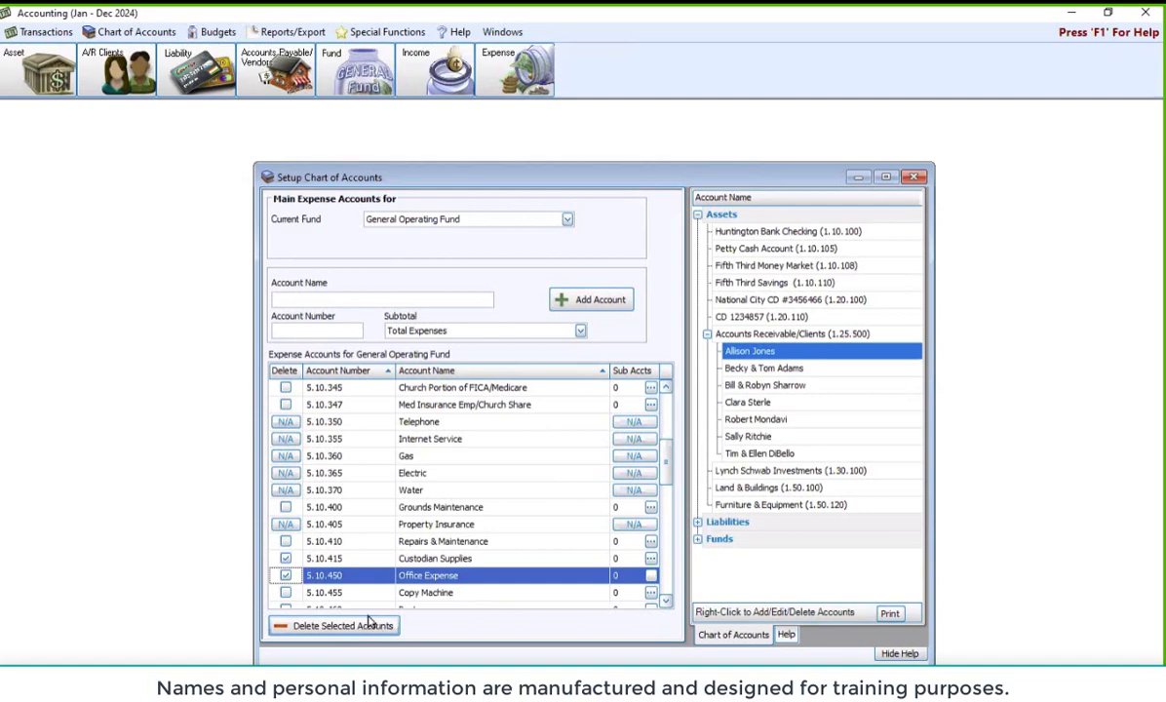
click(286, 575)
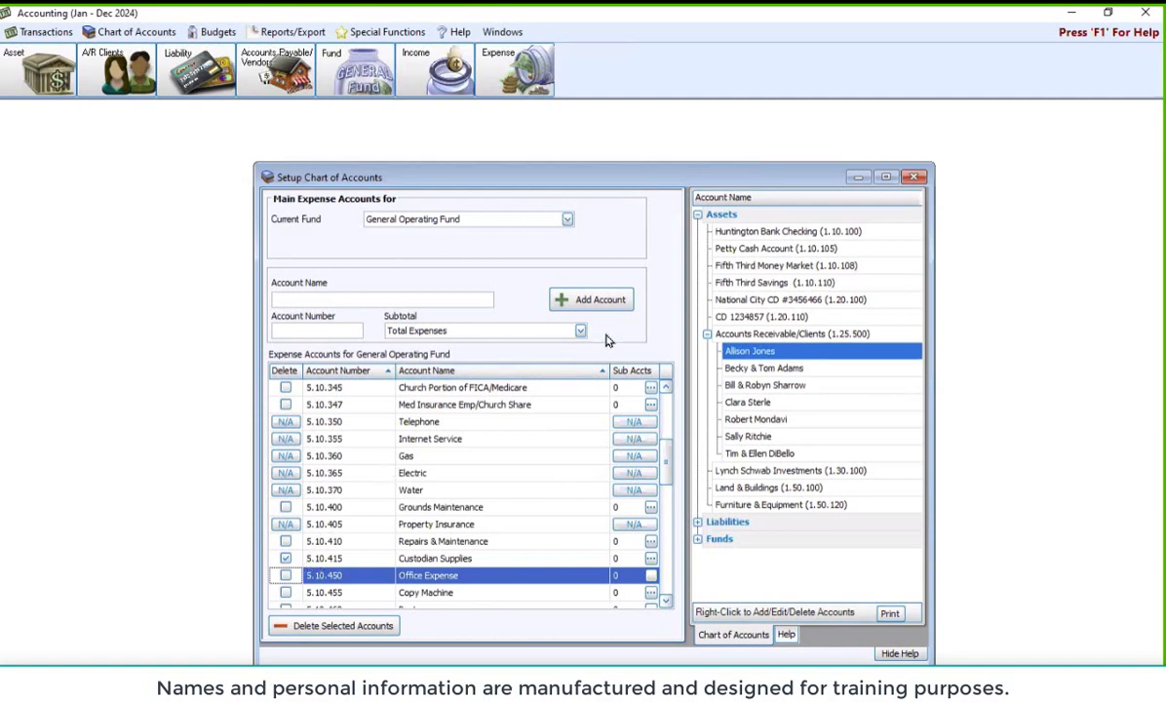
click(287, 404)
click(286, 575)
Decline deleting Church Portion of FICA/Medicare, untick 5.10.345, and close Setup Chart of Accounts
click(344, 626)
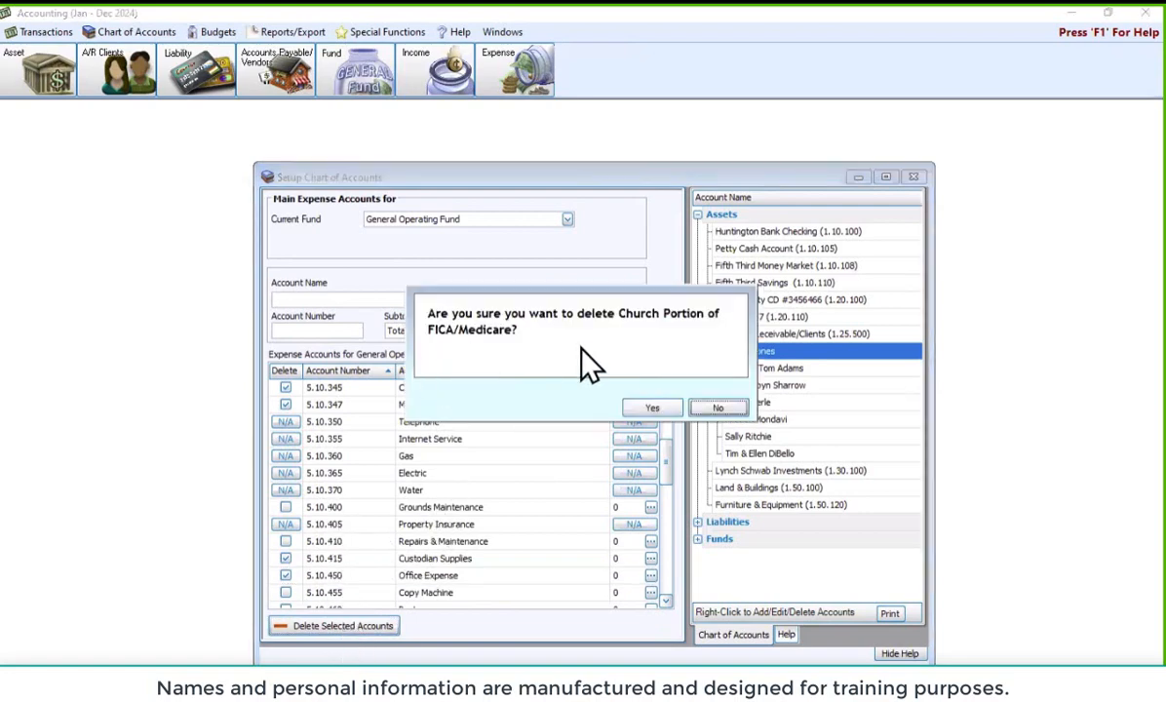
click(721, 408)
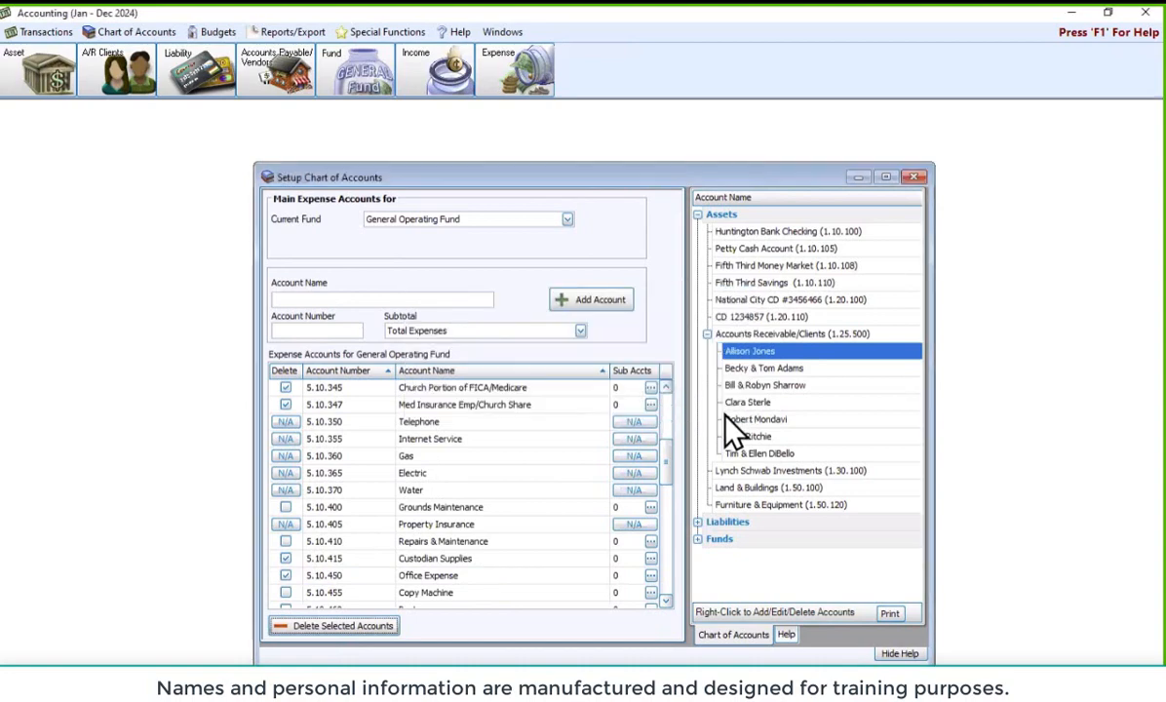
click(286, 387)
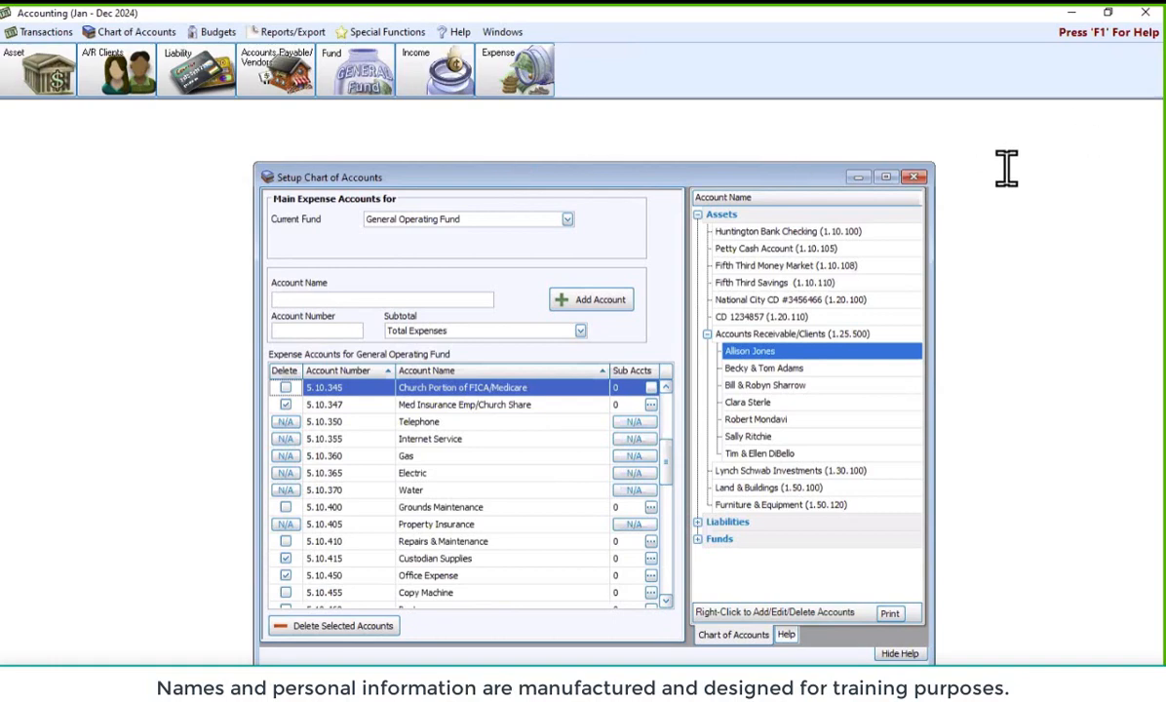
click(914, 176)
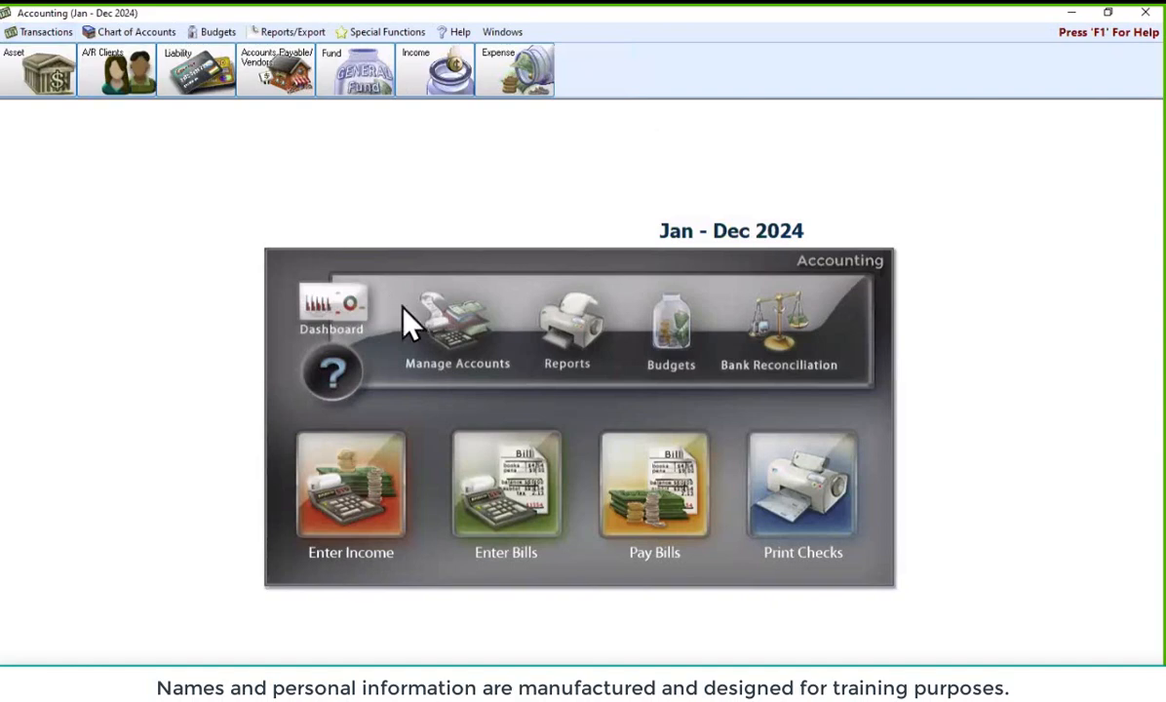
Open the Chart of Accounts Tree View and expand Funds > General Operating Fund > Income Accounts
click(447, 343)
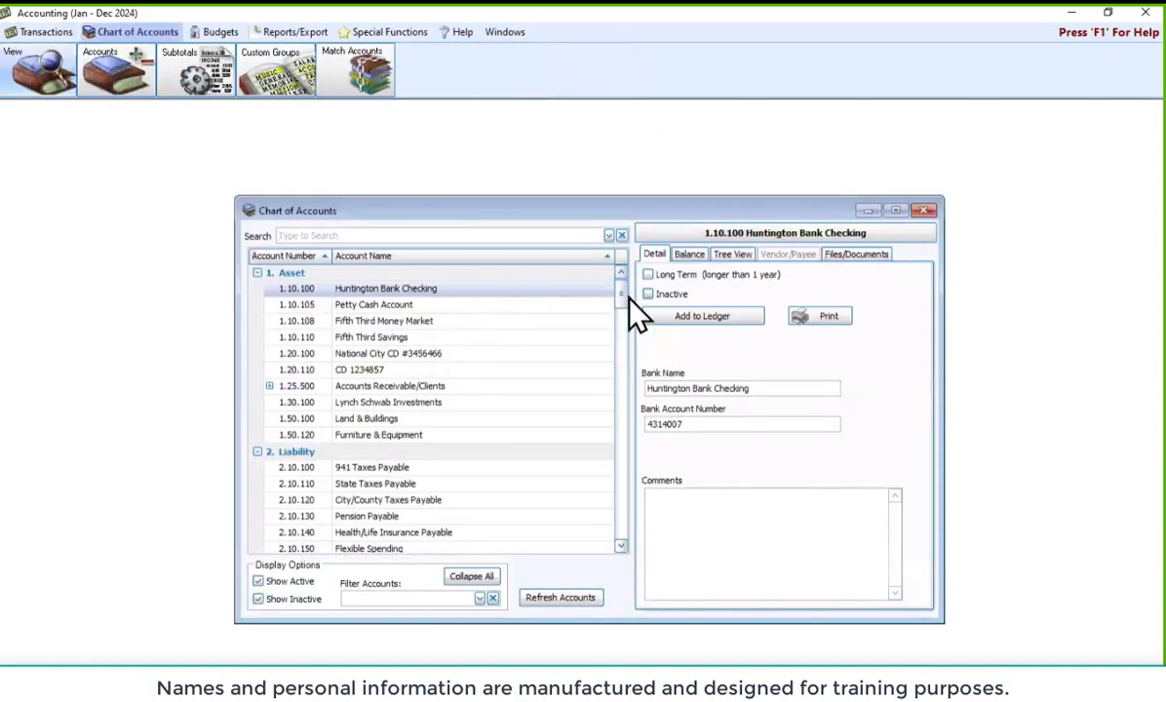
click(736, 257)
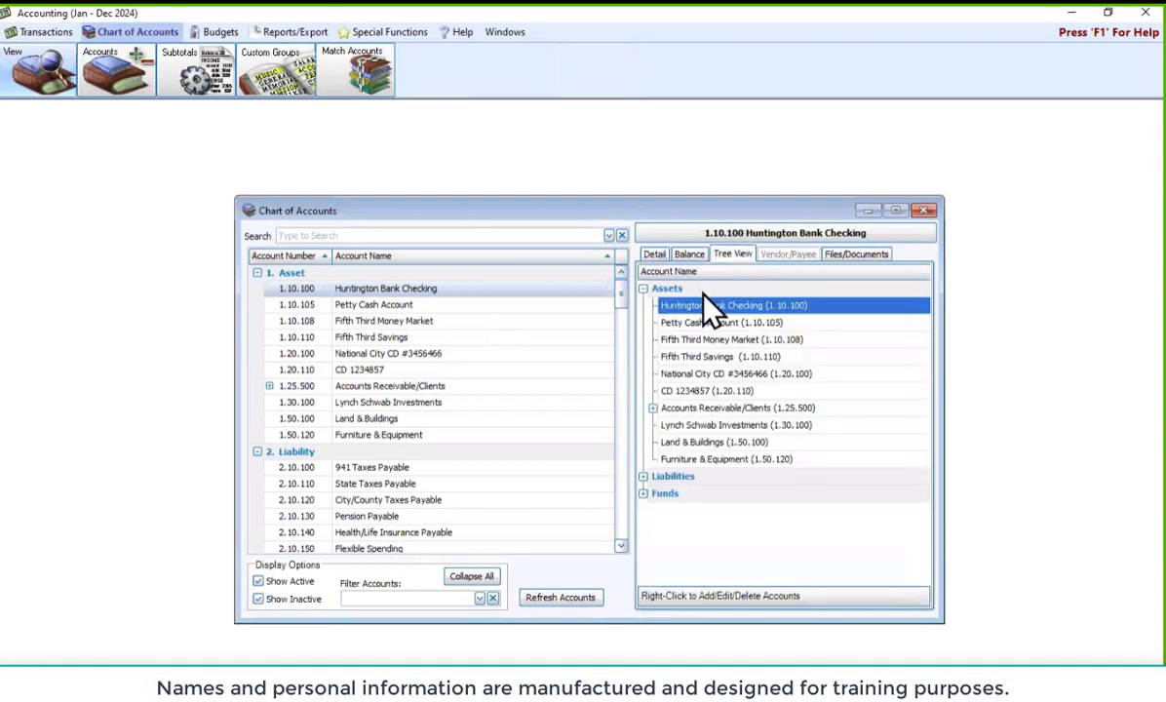
click(645, 290)
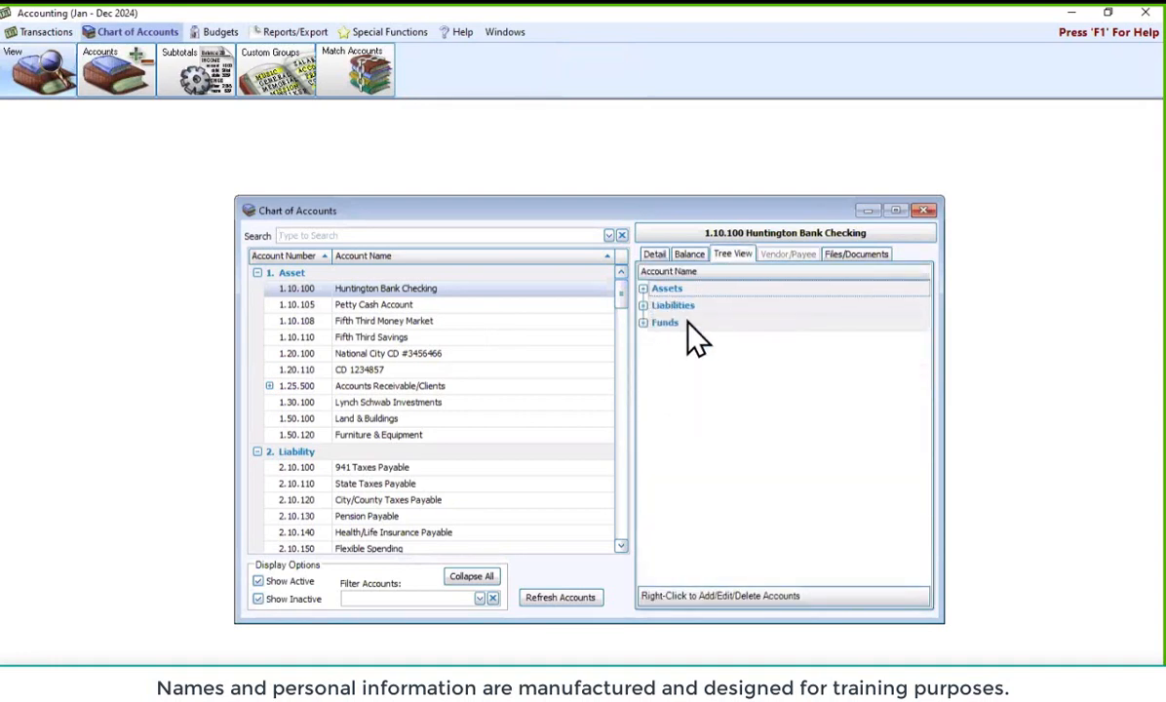
click(644, 322)
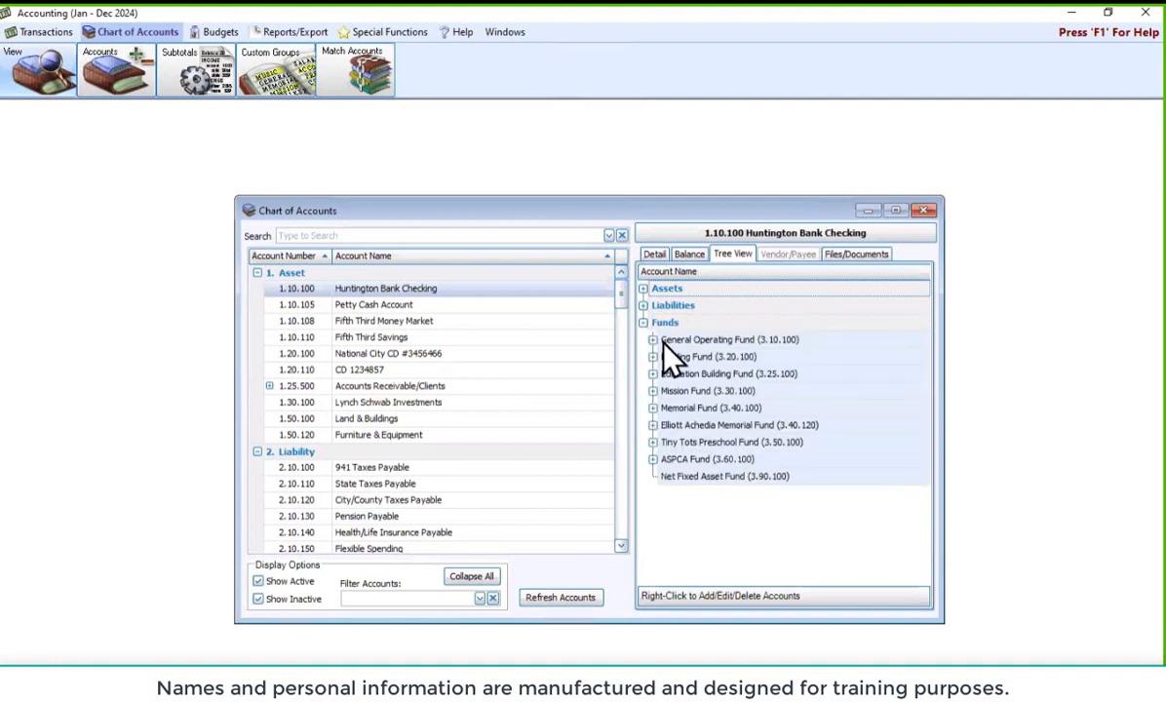
click(652, 339)
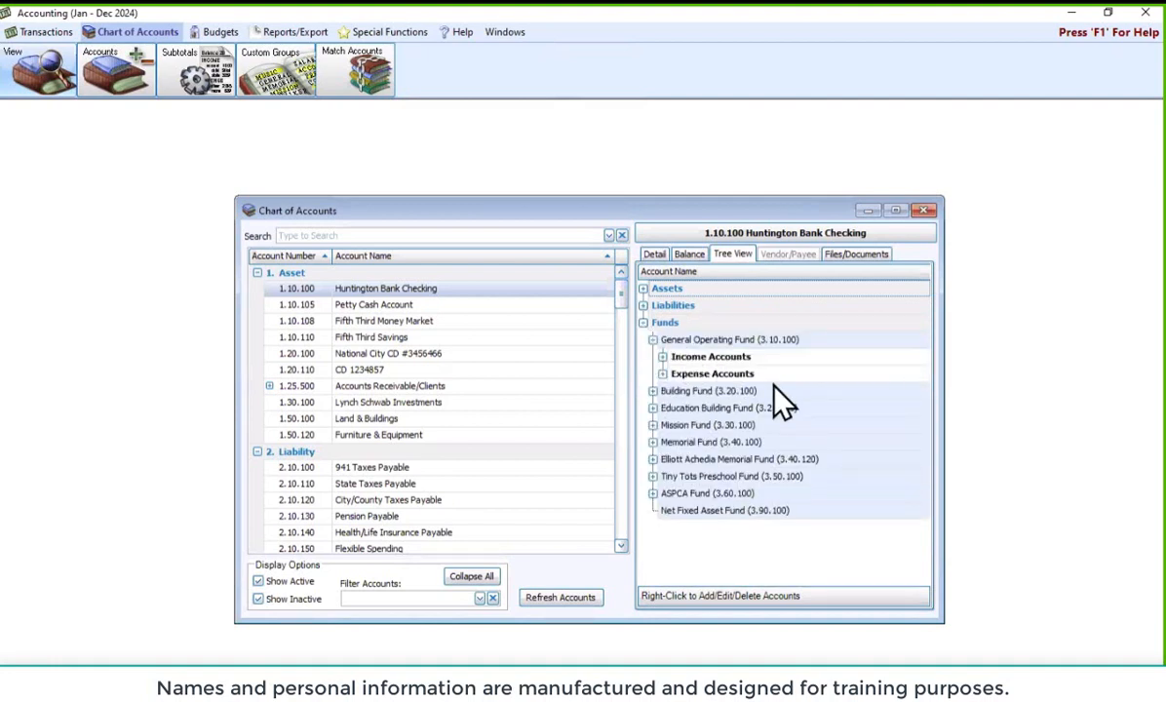
click(662, 356)
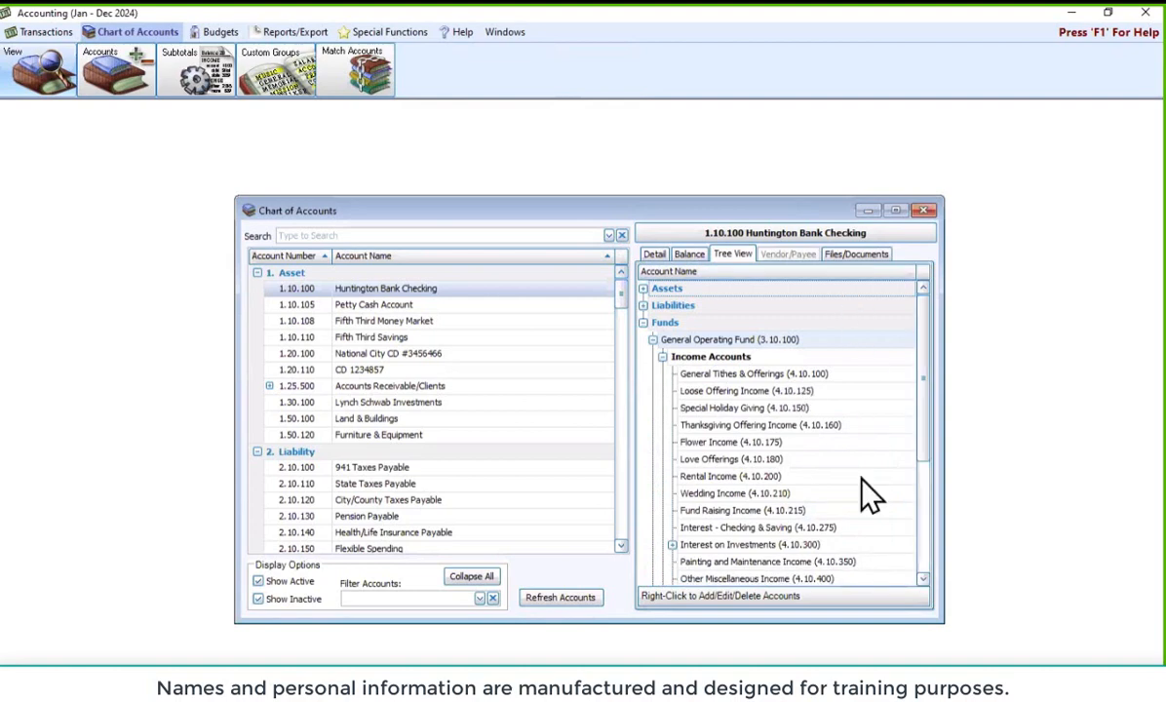
scroll(858, 497, down, 2)
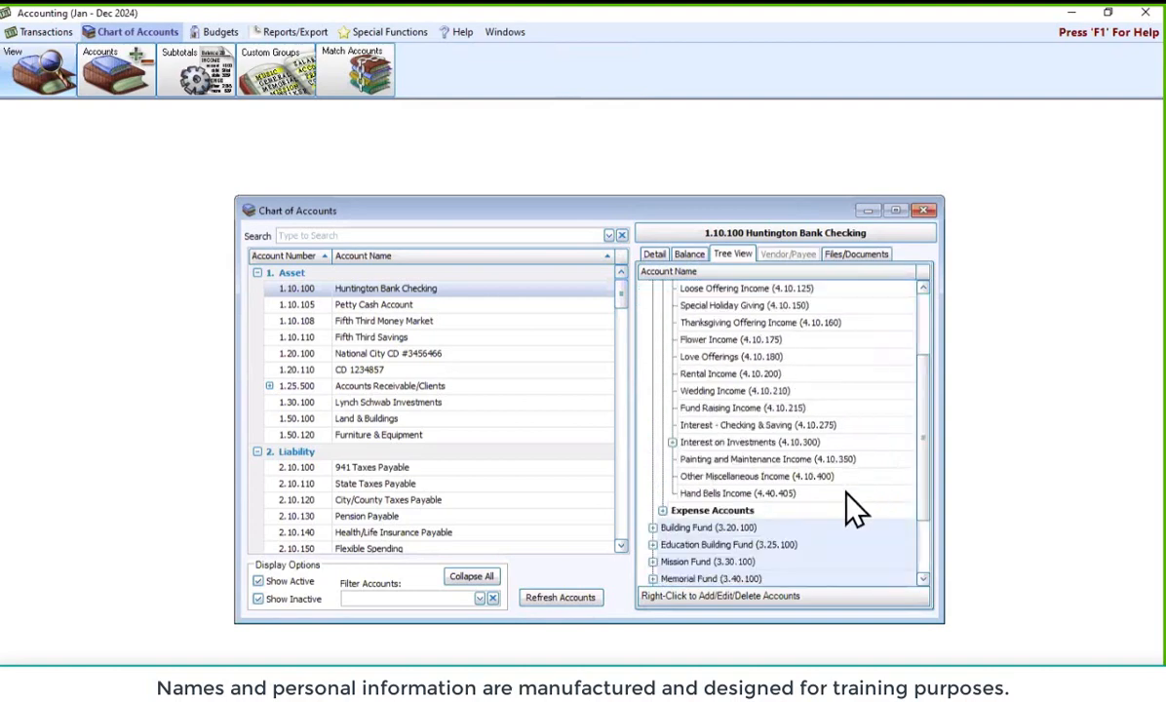
Bring up the add, edit and delete options for Hand Bells Income (4.40.405), then dismiss them
right_click(736, 496)
right_click(719, 495)
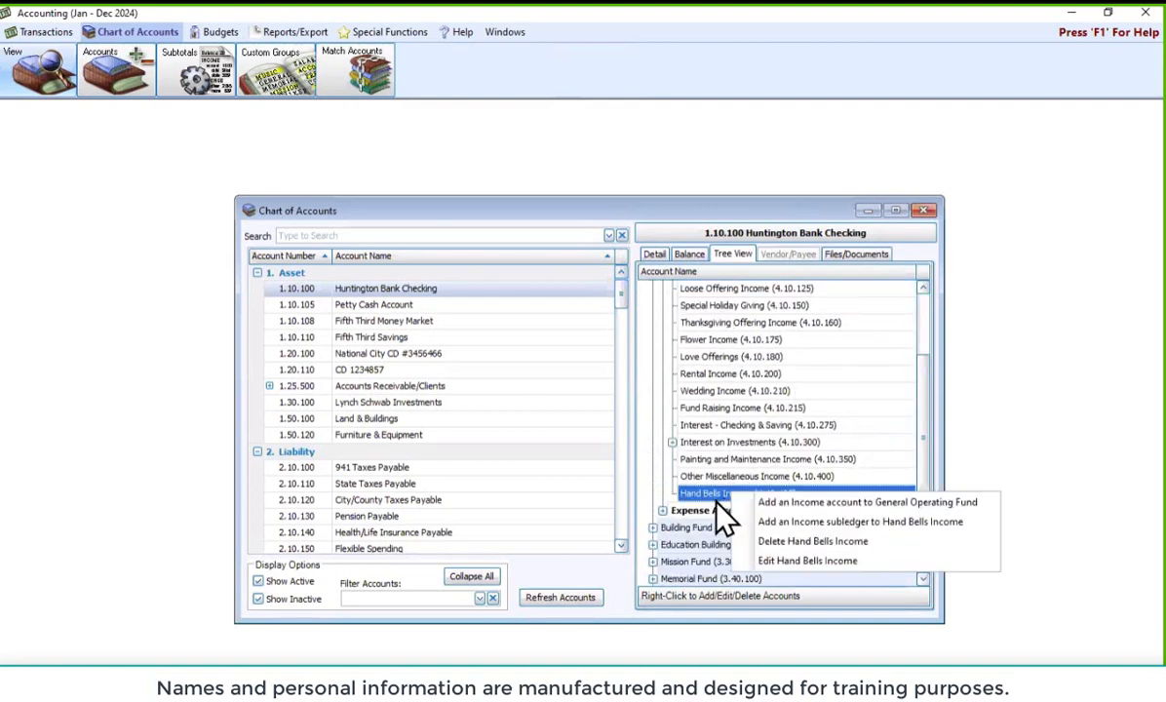
key(Escape)
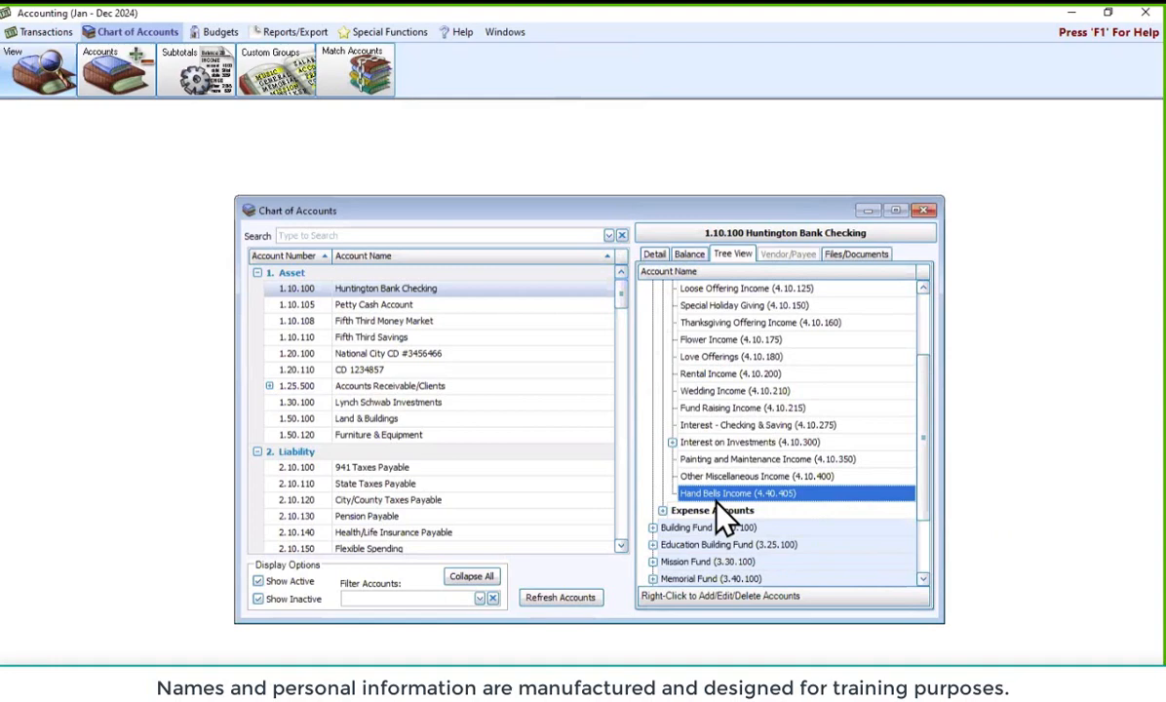
right_click(718, 502)
right_click(719, 503)
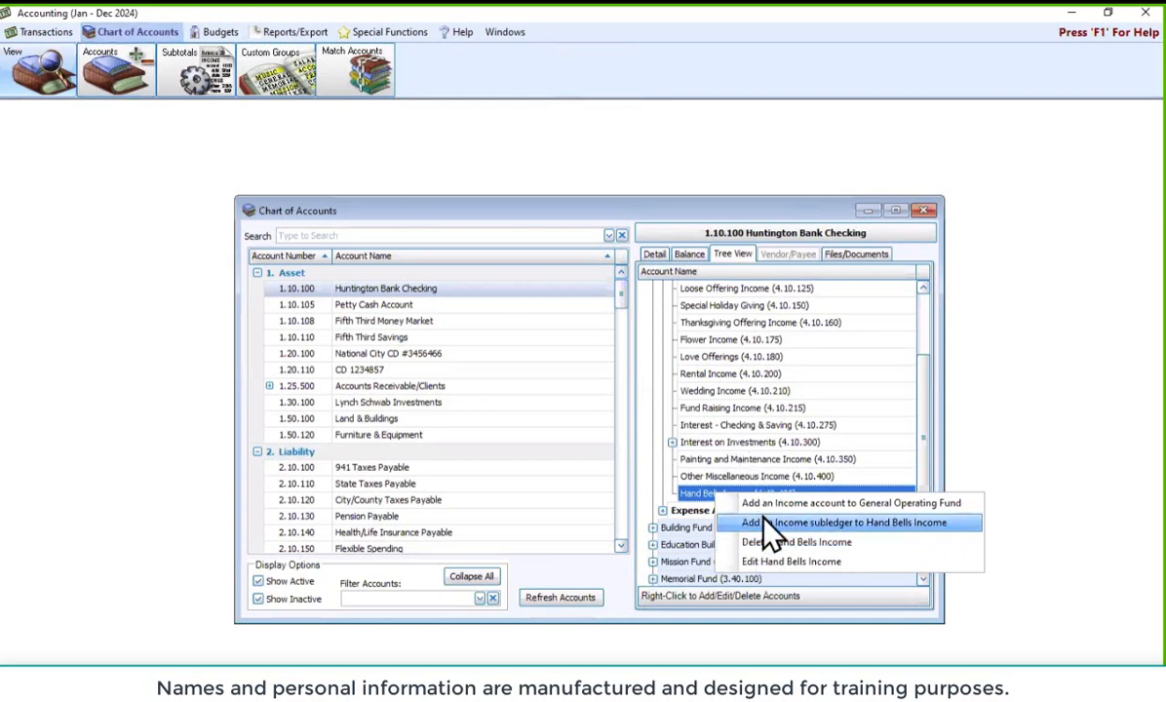
click(620, 217)
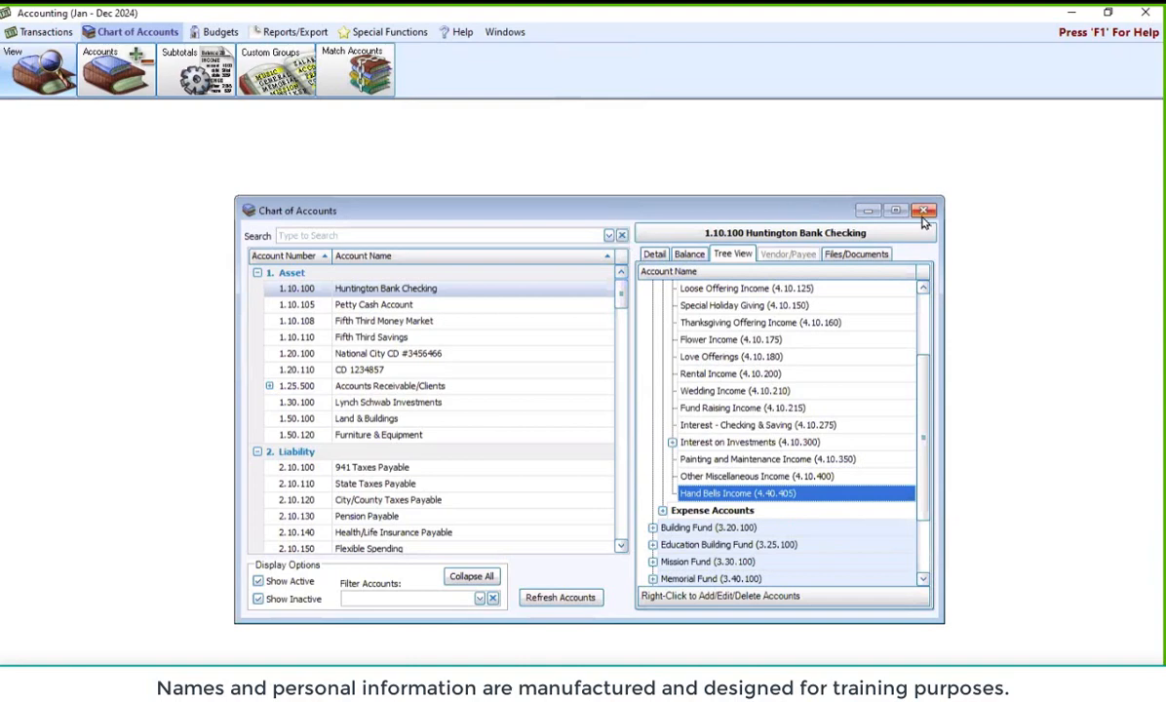
Close the Chart of Accounts and choose Special Functions > Manage Years > Delete Unused Accounts
click(922, 212)
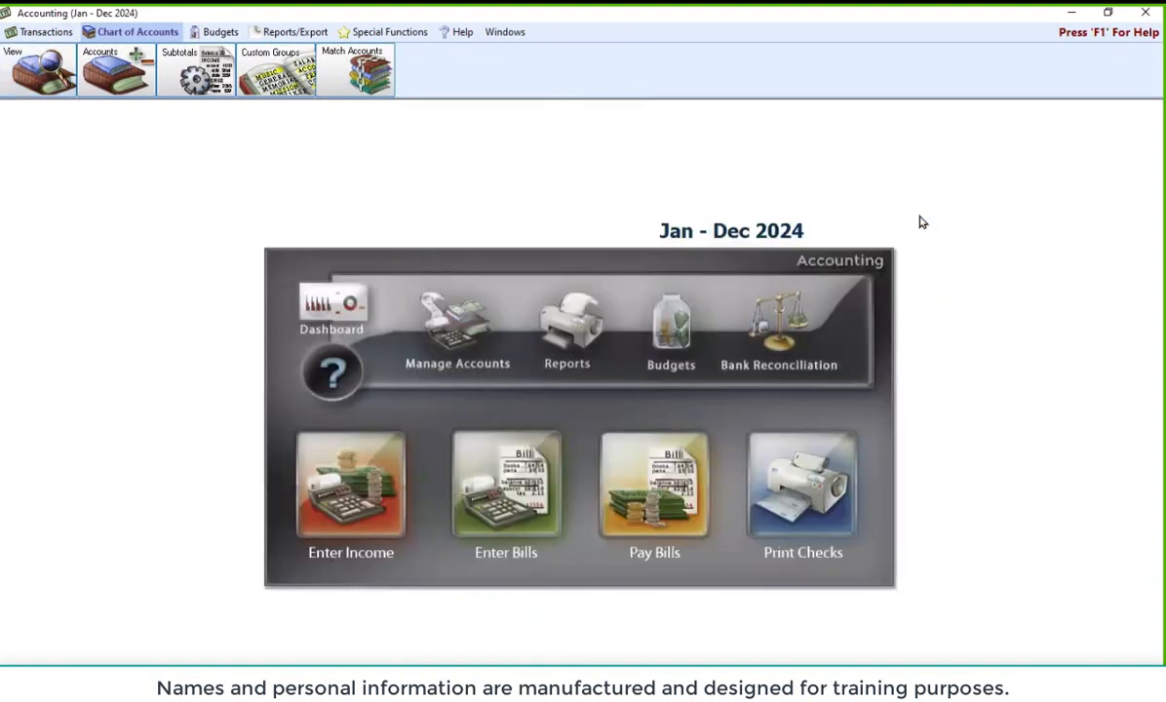
click(387, 33)
click(278, 75)
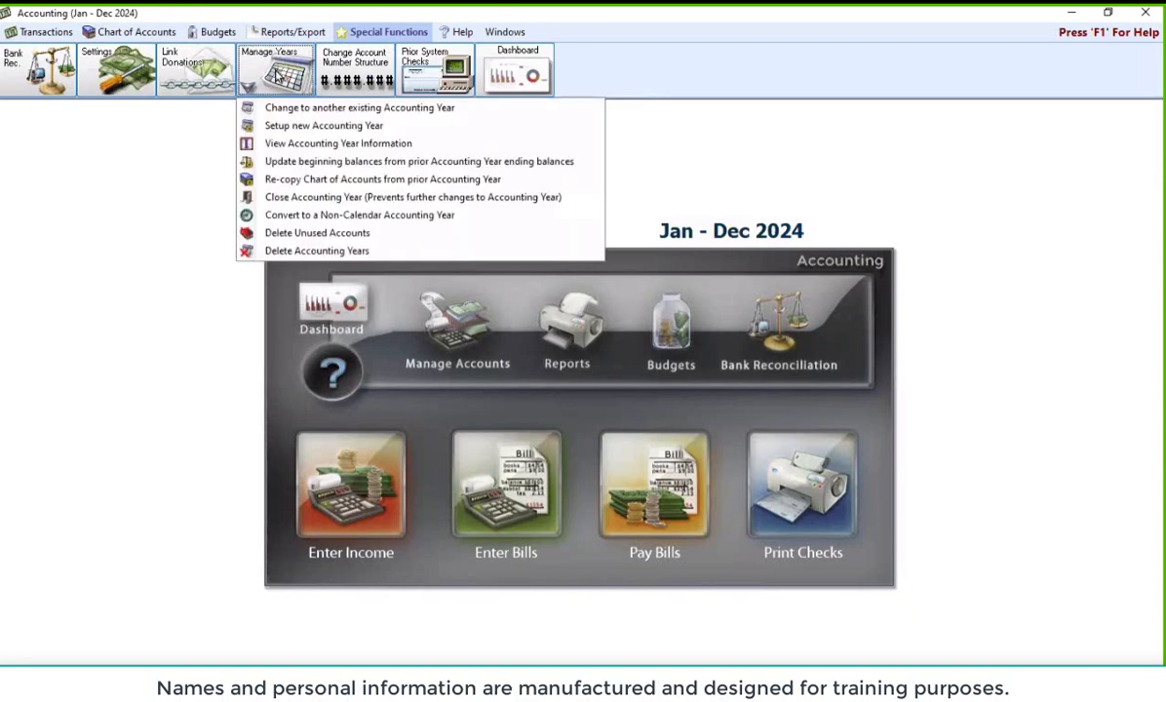
click(318, 233)
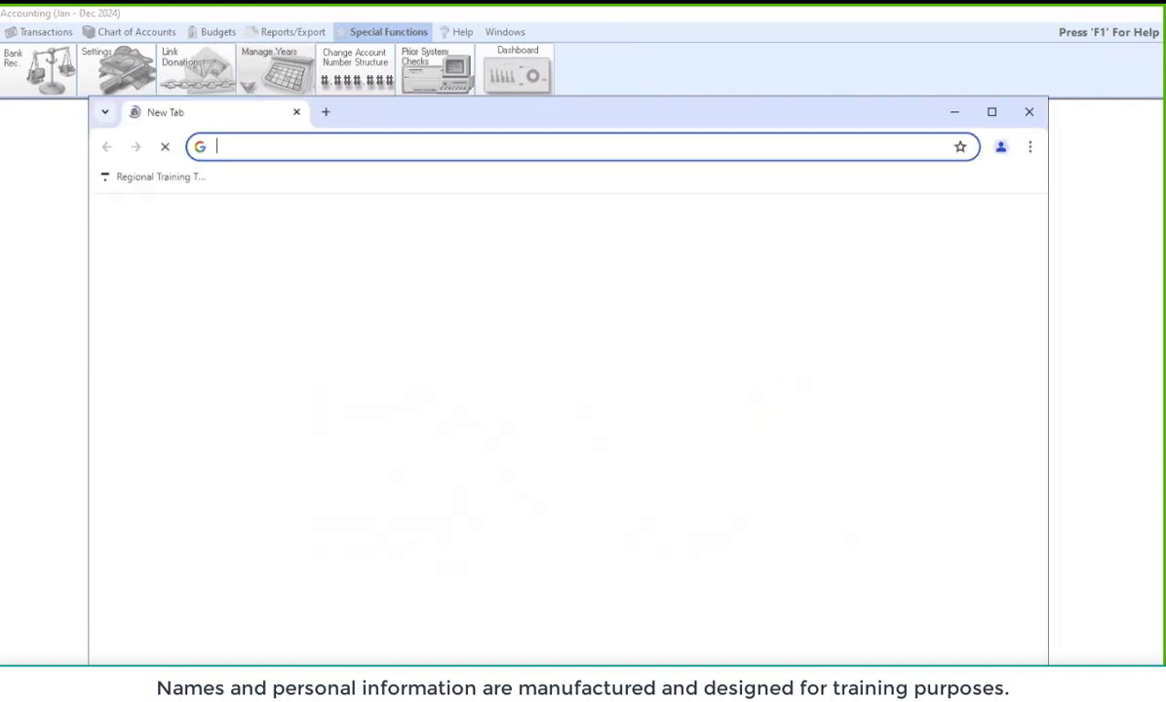
Open the Church Windows website in a maximized browser and go to the Resource Center page
click(424, 516)
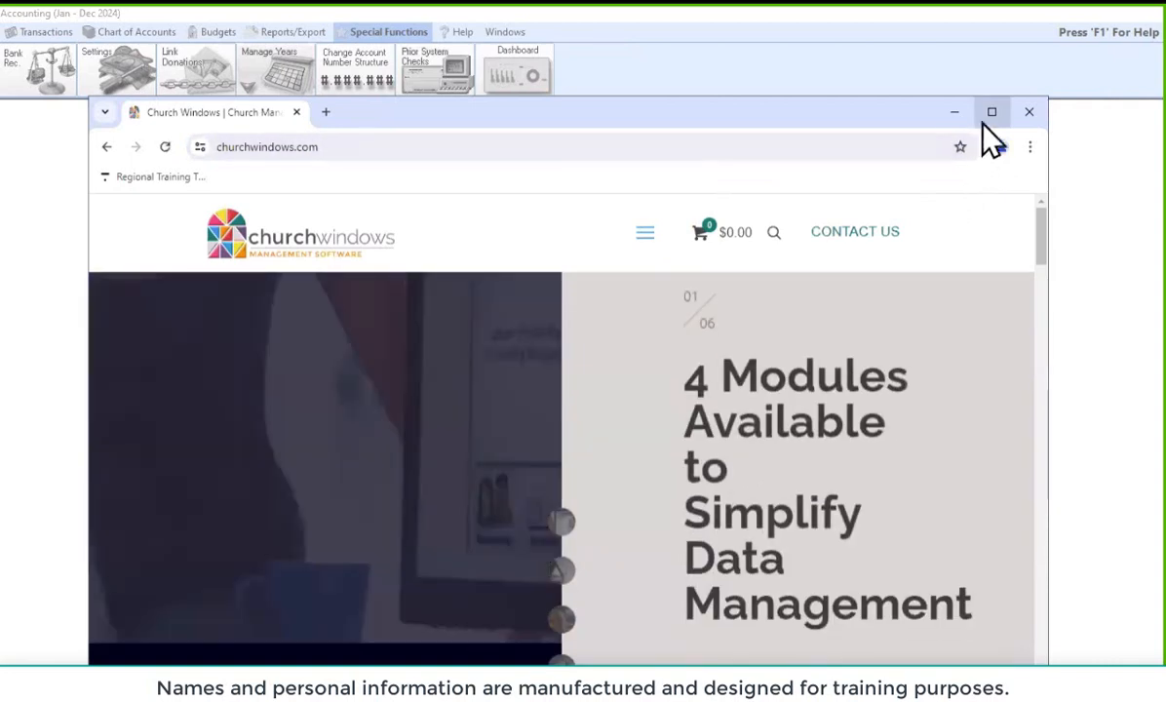
click(991, 112)
mouse_move(667, 146)
click(653, 308)
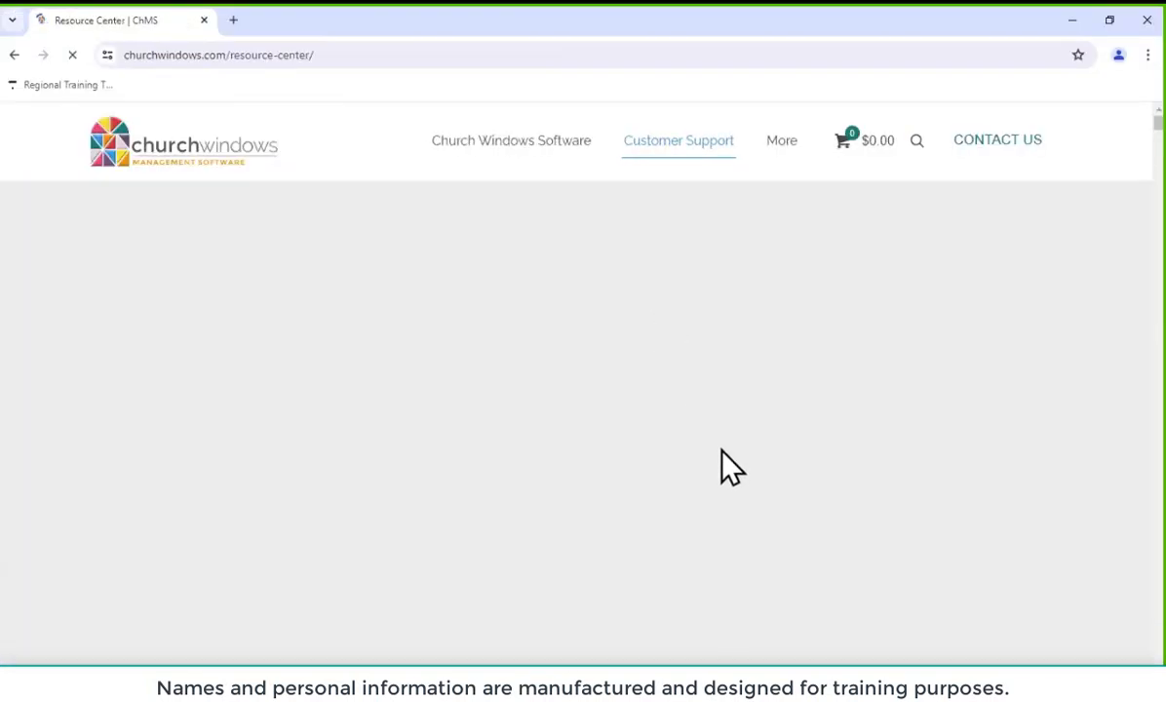
scroll(838, 456, up, 2)
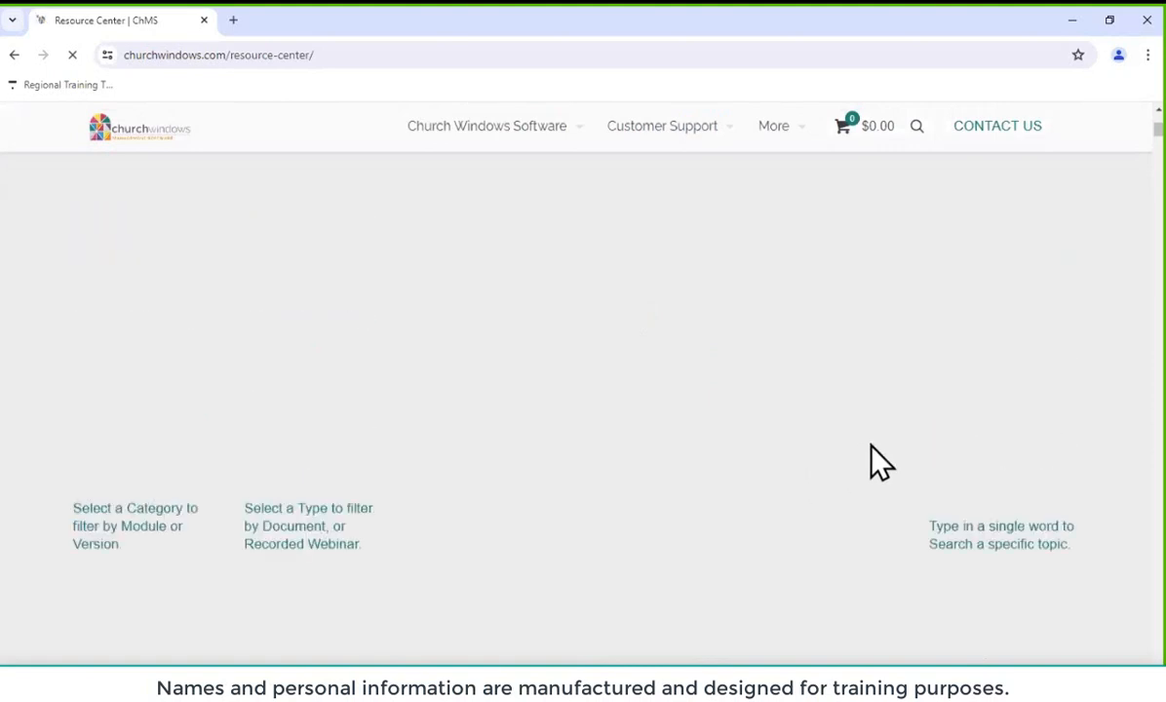
scroll(996, 556, down, 2)
scroll(978, 562, up, 2)
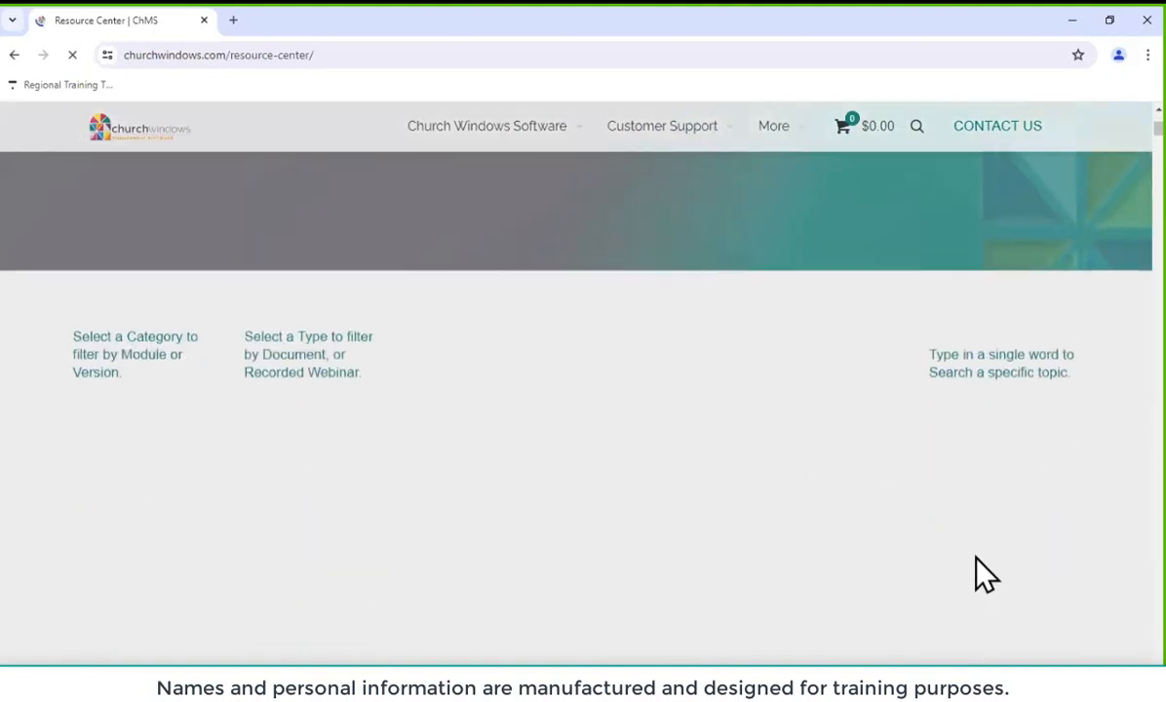
scroll(977, 556, down, 4)
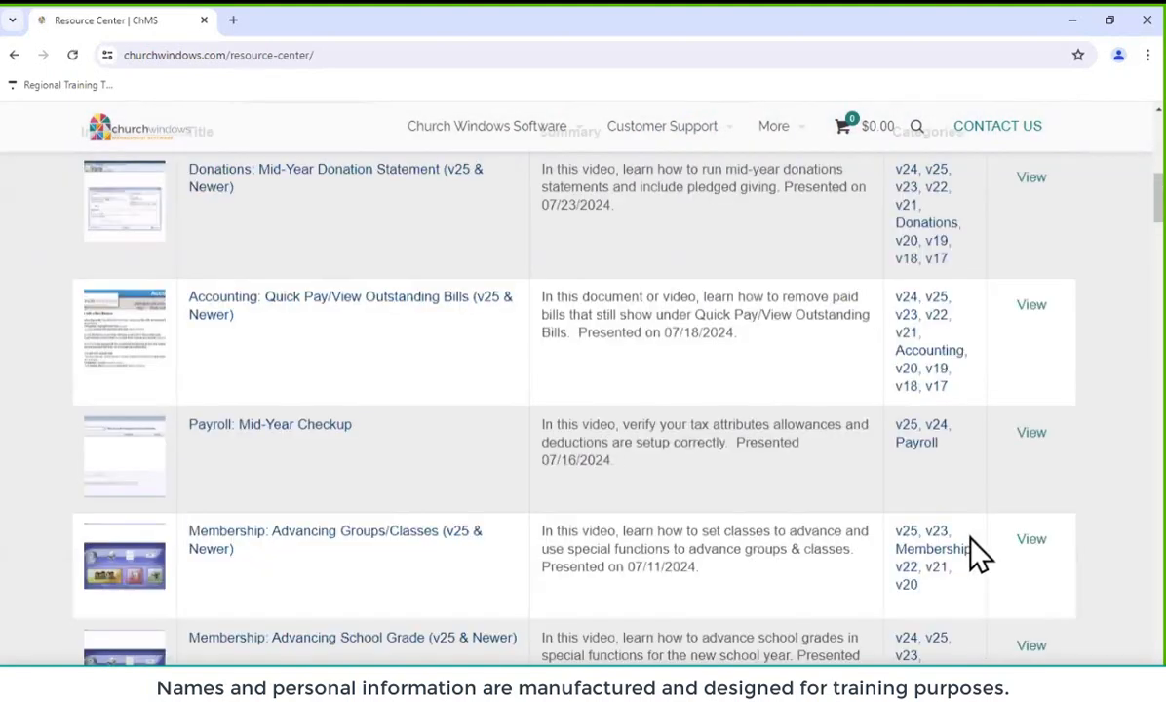
scroll(976, 487, up, 3)
Search the Resource Center for 'unused', browse the three video results, and minimize Chrome
click(965, 383)
text(unused)
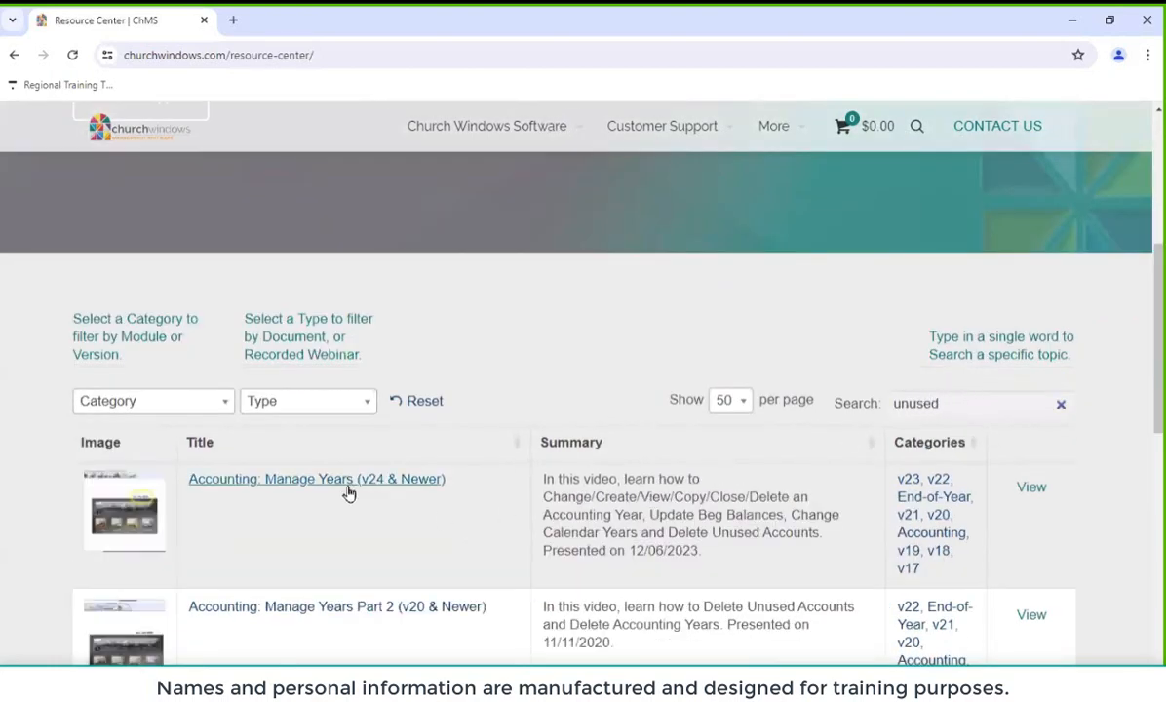
scroll(357, 494, down, 1)
scroll(385, 502, down, 4)
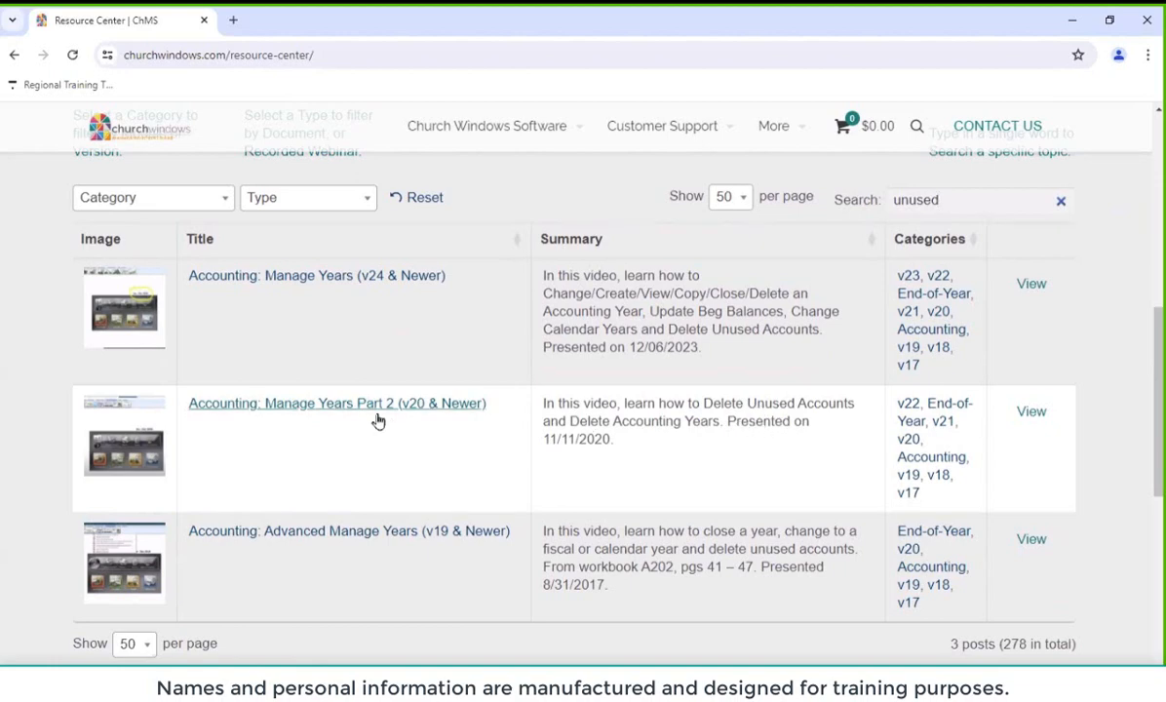
click(1072, 19)
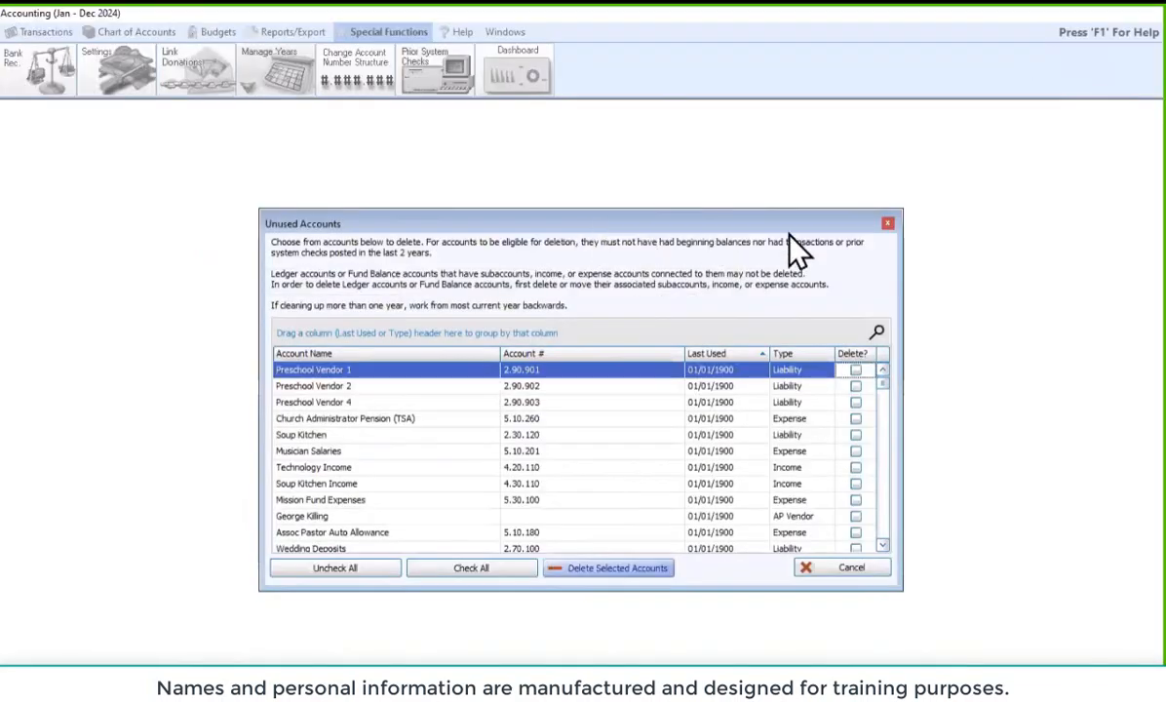
Close the Unused Accounts dialog with its red X without deleting any accounts
click(888, 225)
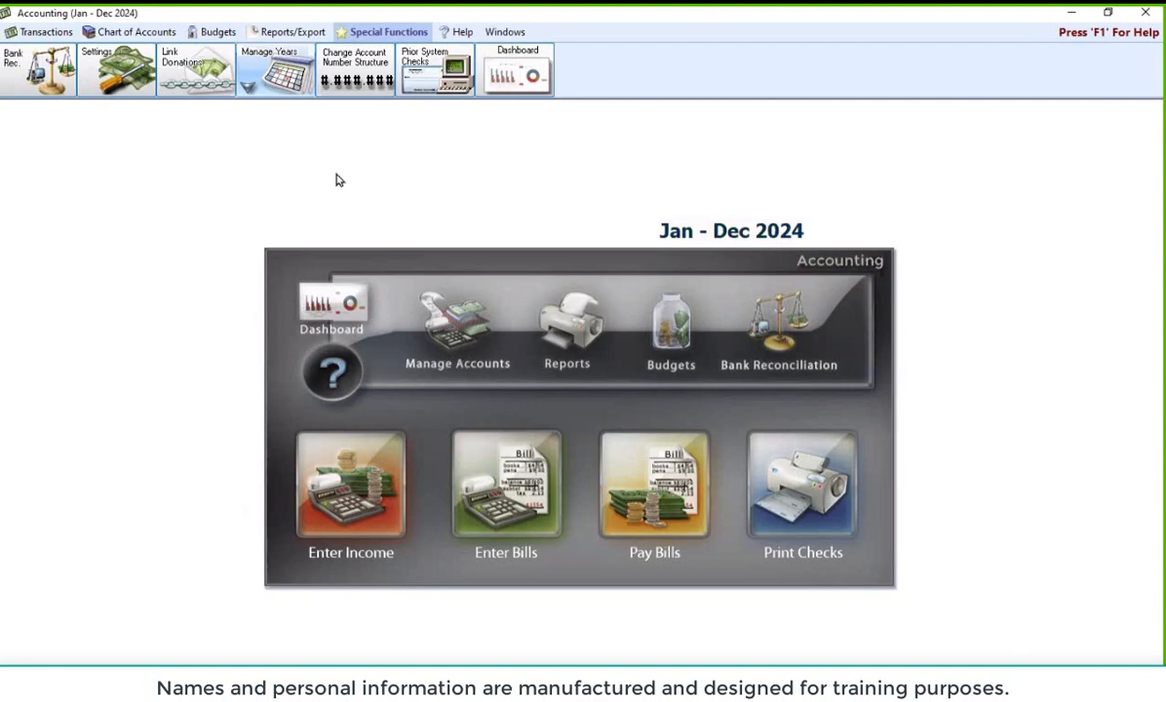
Open the Chart of Accounts list from the Chart of Accounts menu's View button
click(143, 34)
click(29, 78)
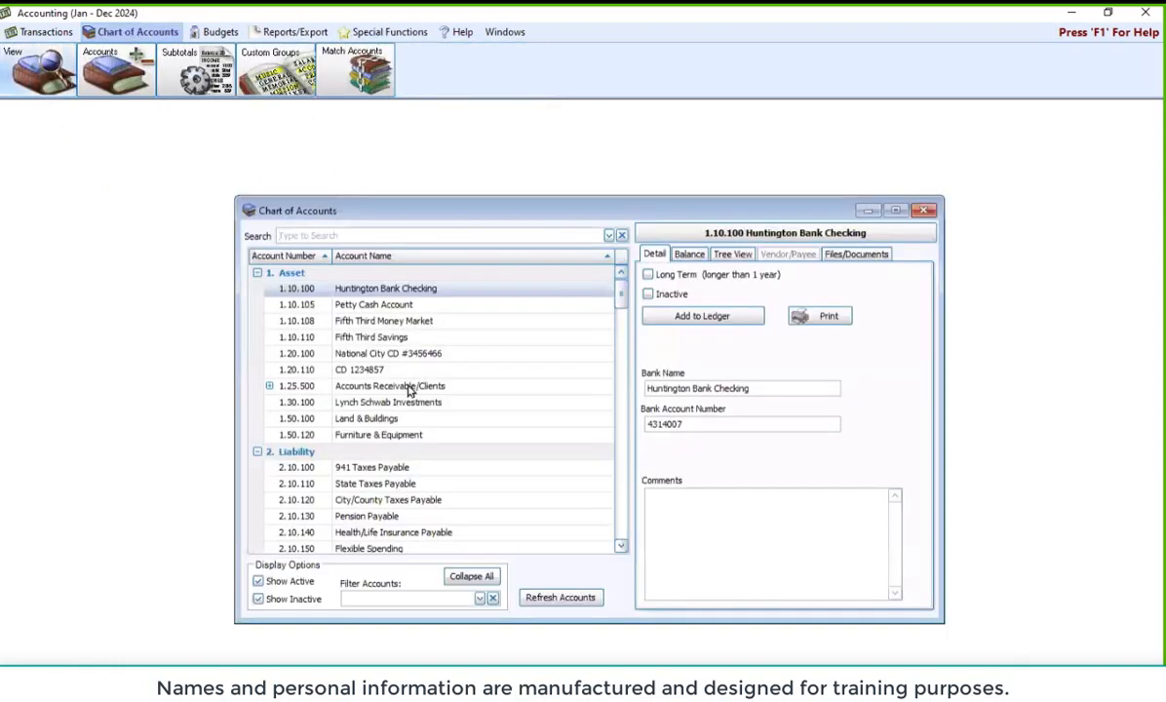
scroll(450, 383, down, 1)
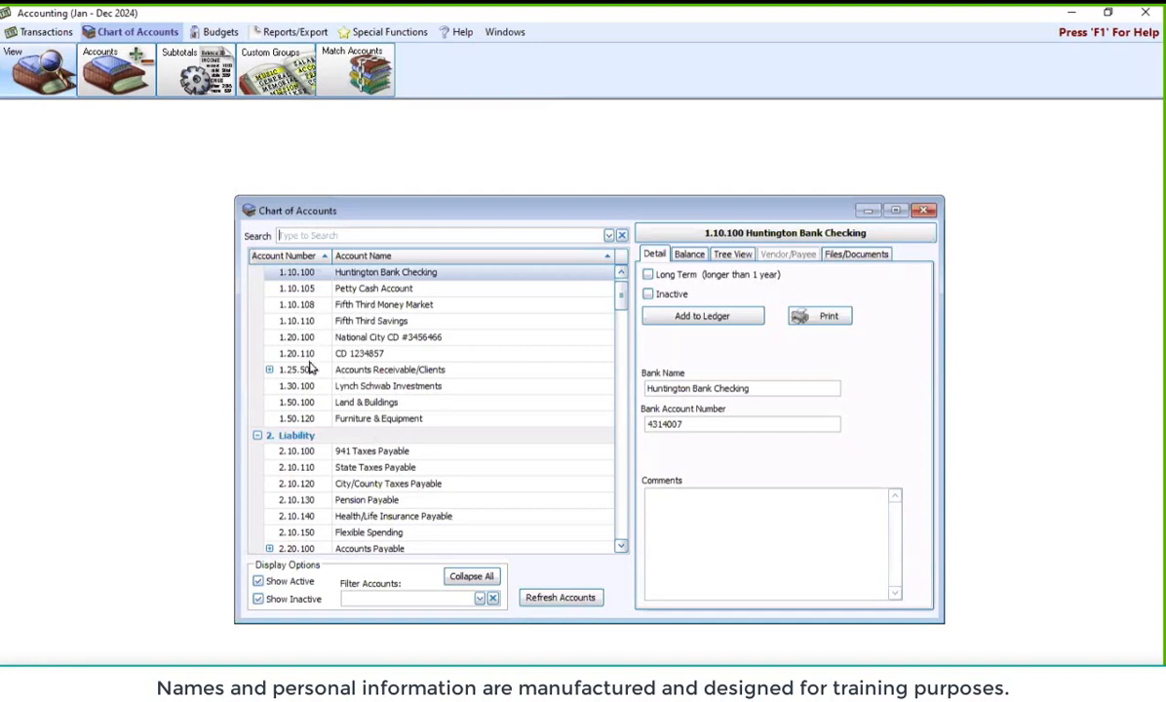
Change the National City CD to 1.40.100 and the other CD from 1.20.110 to 1.40.110
click(293, 337)
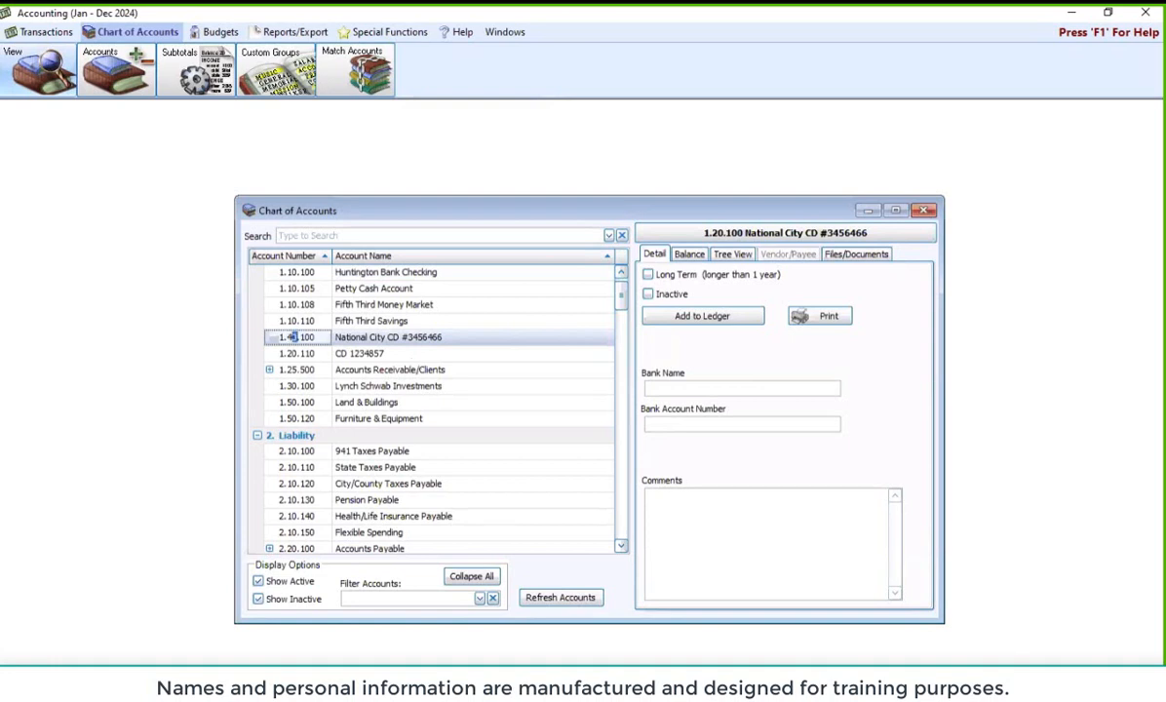
click(385, 369)
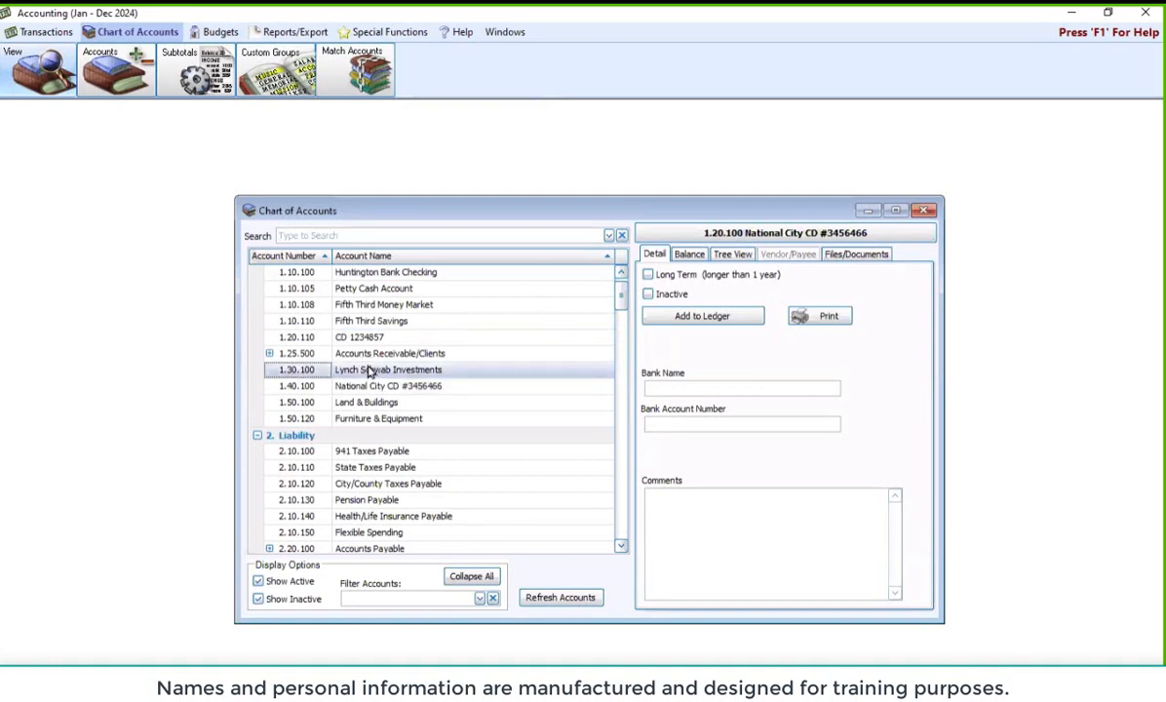
click(292, 338)
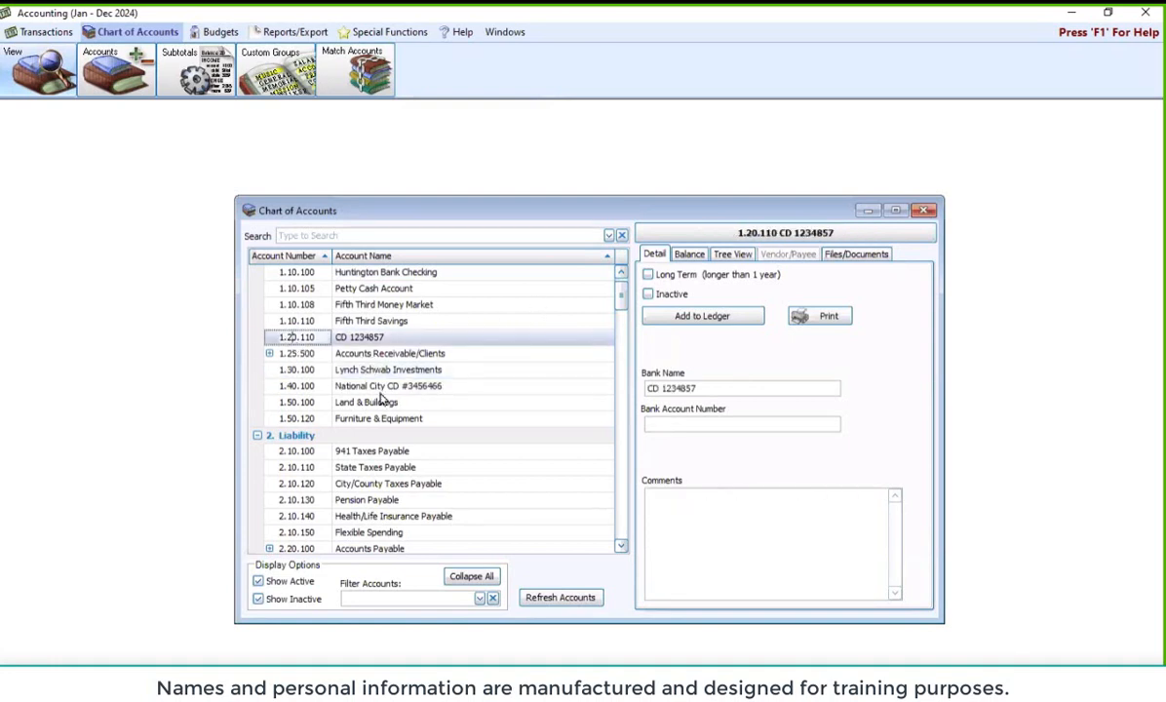
text(4)
click(382, 321)
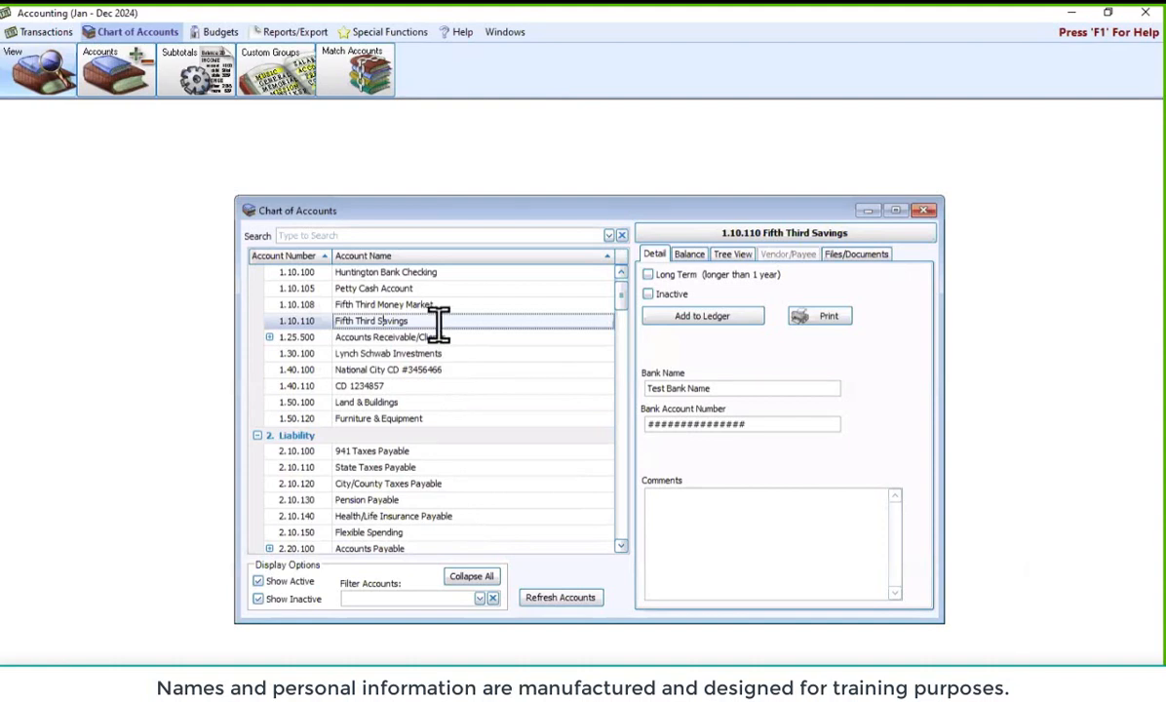
click(426, 403)
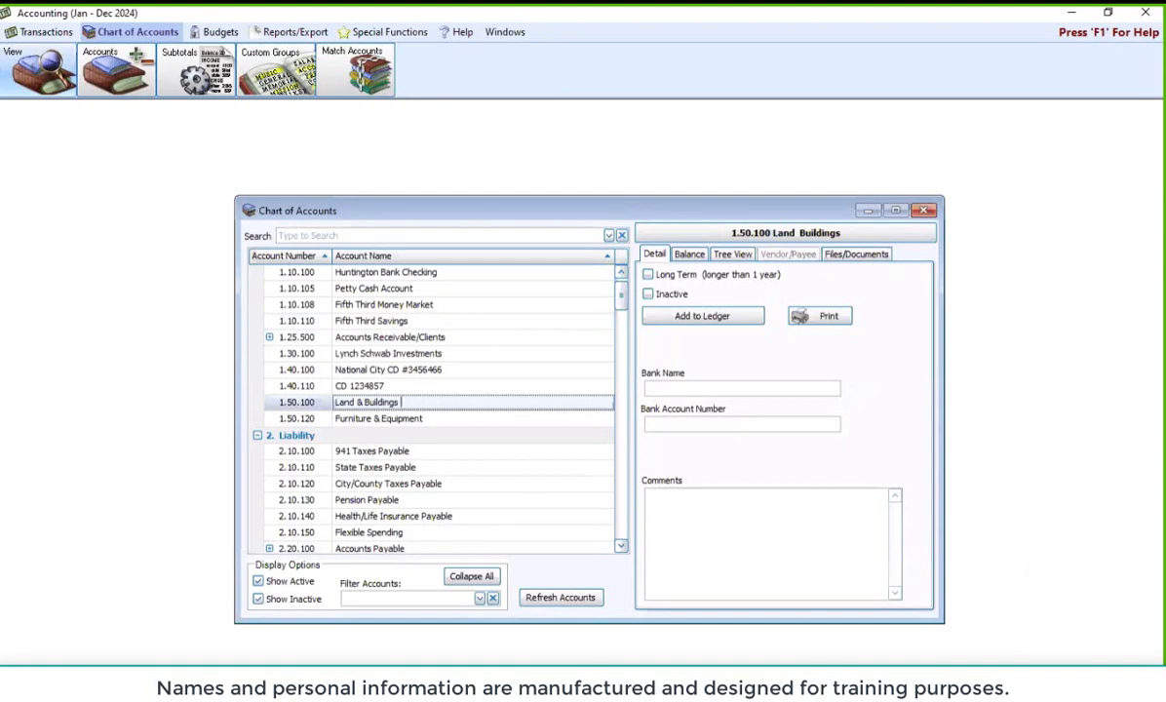
text(Assets)
click(471, 353)
click(411, 402)
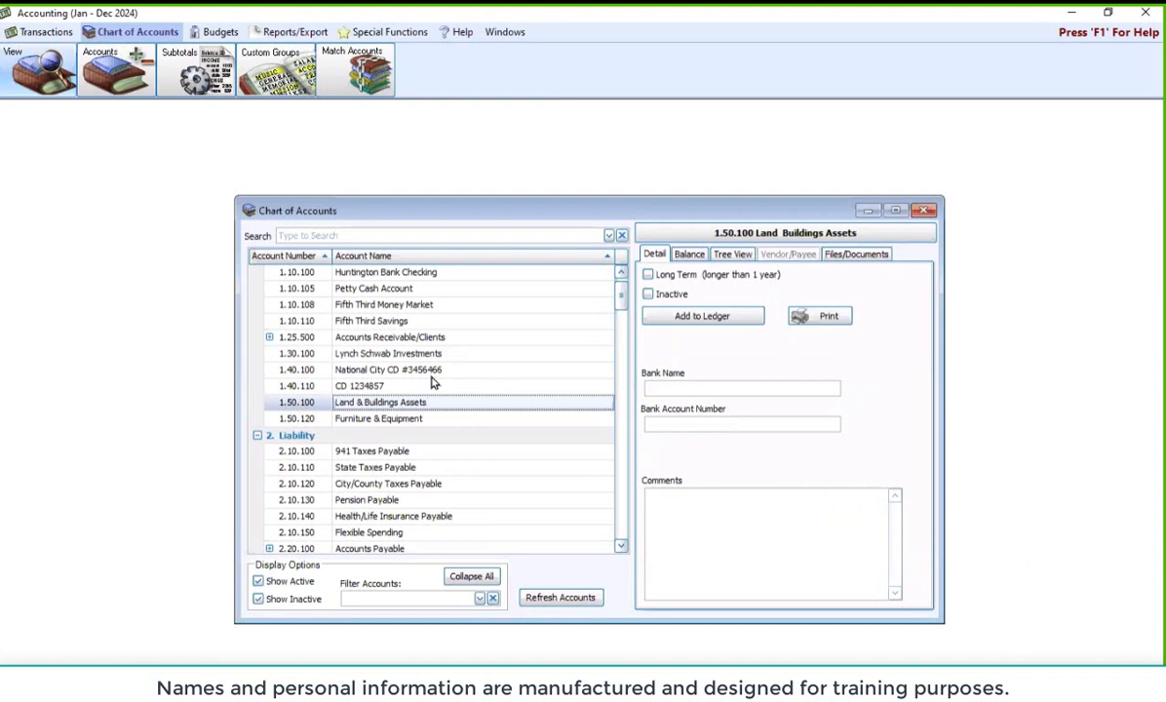
key(BackSpace)
key(BackSpace)
key(BackSpace)
key(BackSpace)
key(BackSpace)
key(BackSpace)
key(BackSpace)
click(443, 320)
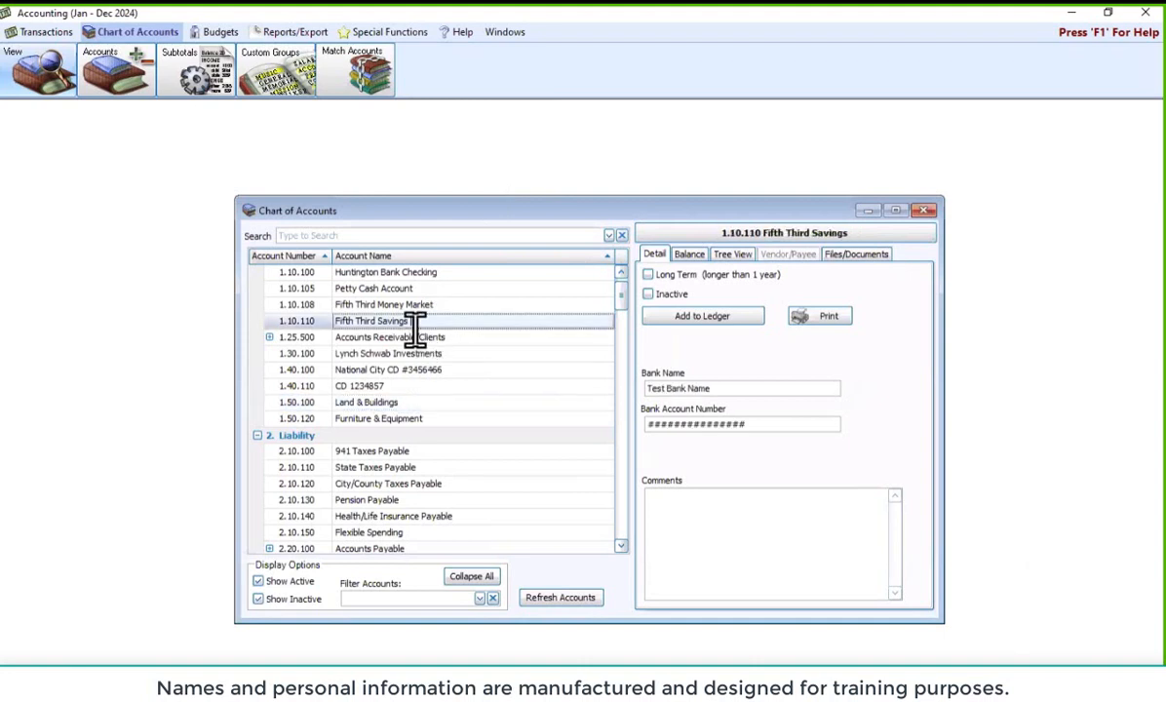
click(408, 355)
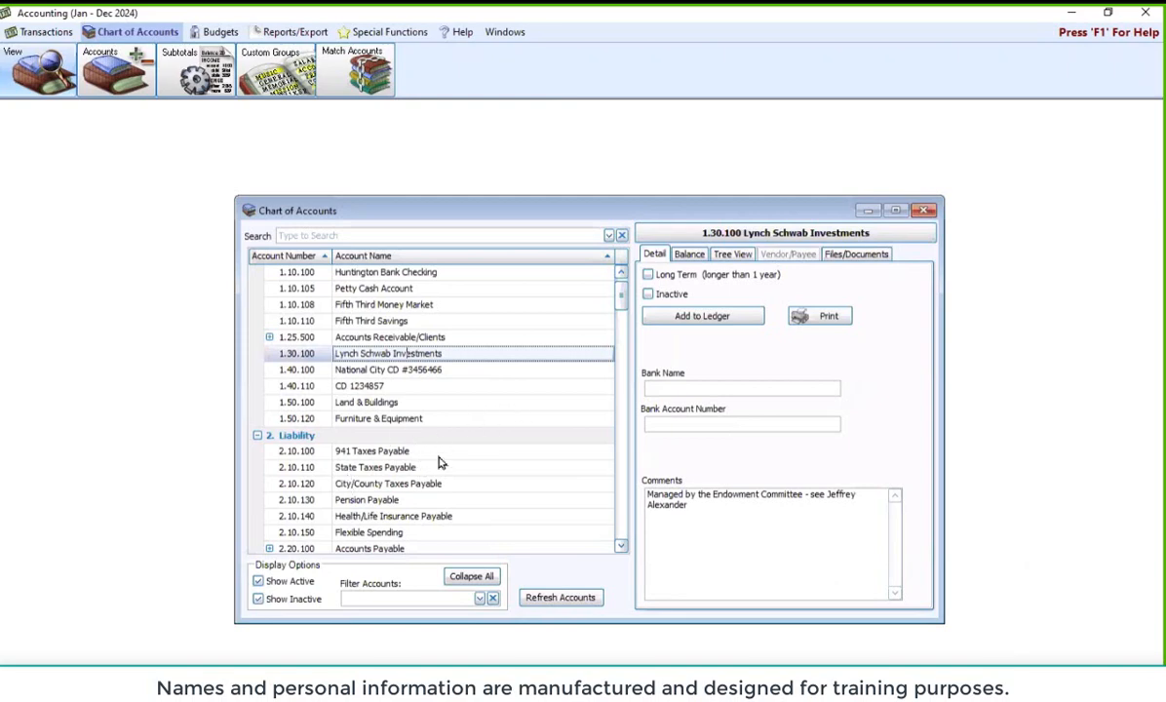
scroll(622, 318, down, 15)
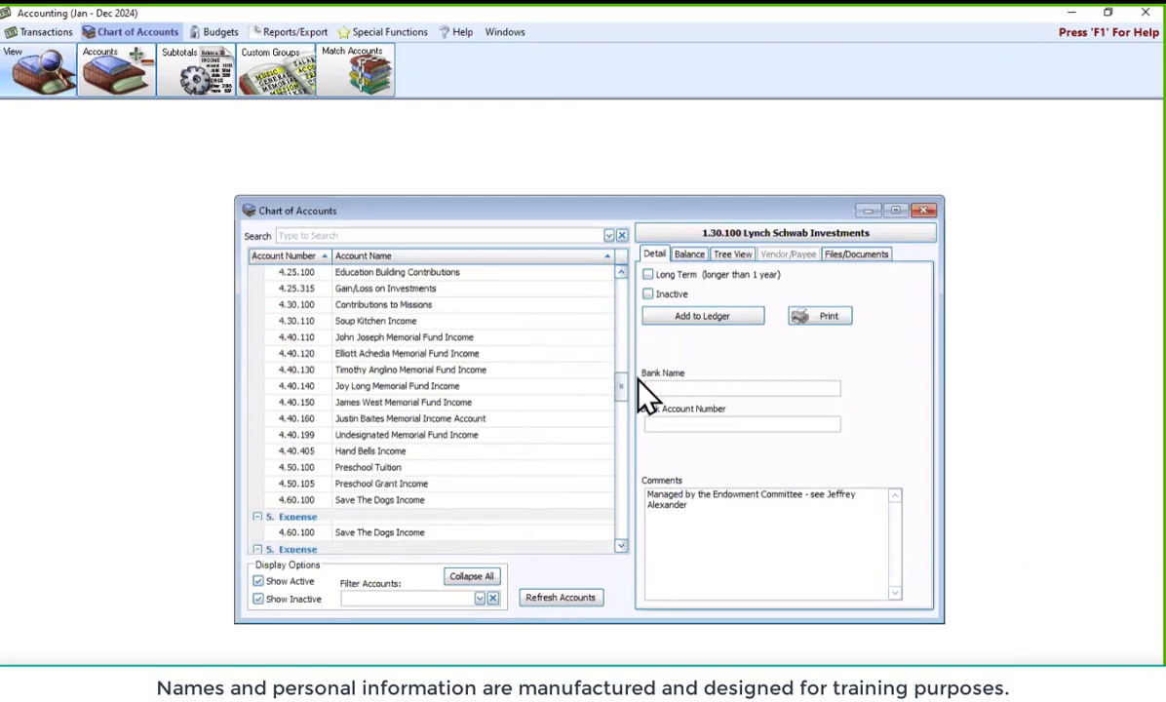
scroll(443, 428, up, 1)
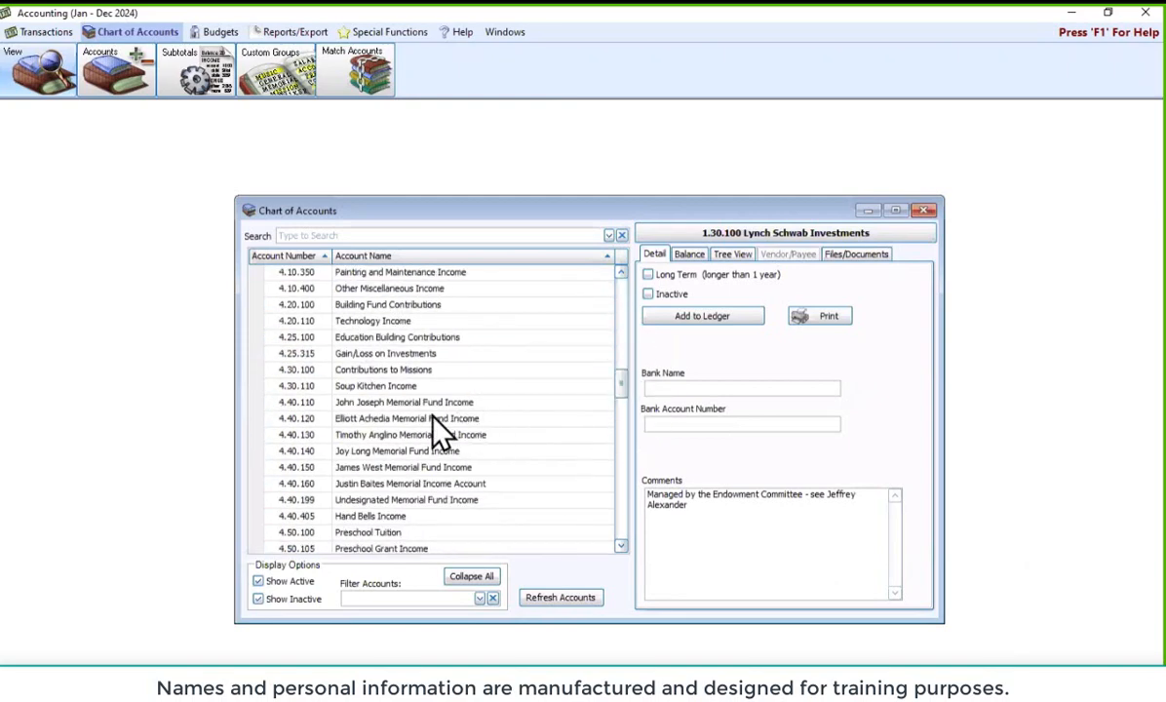
click(468, 386)
click(460, 385)
double_click(454, 388)
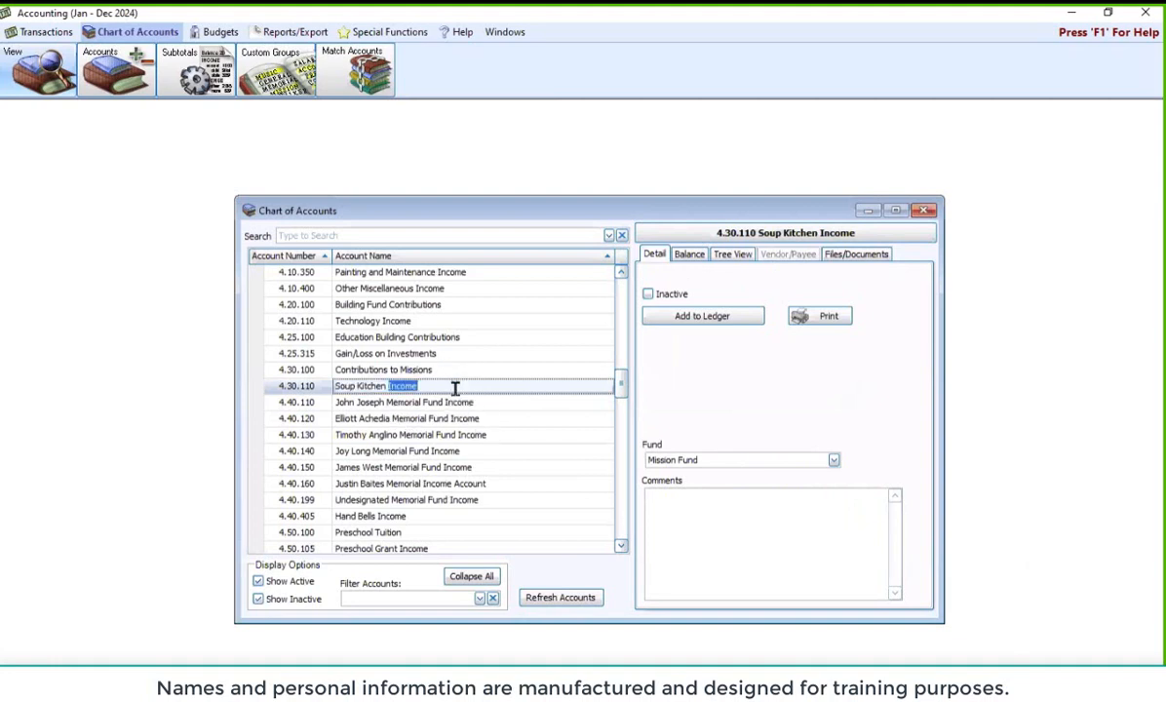
click(456, 386)
click(620, 539)
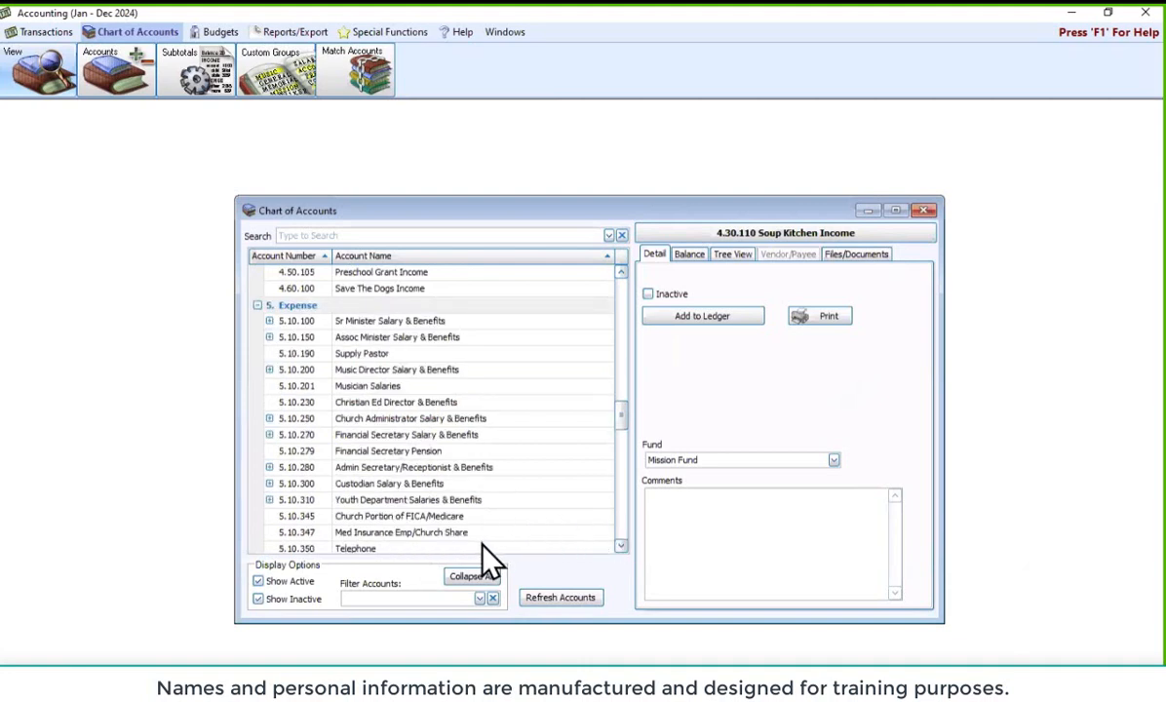
click(439, 467)
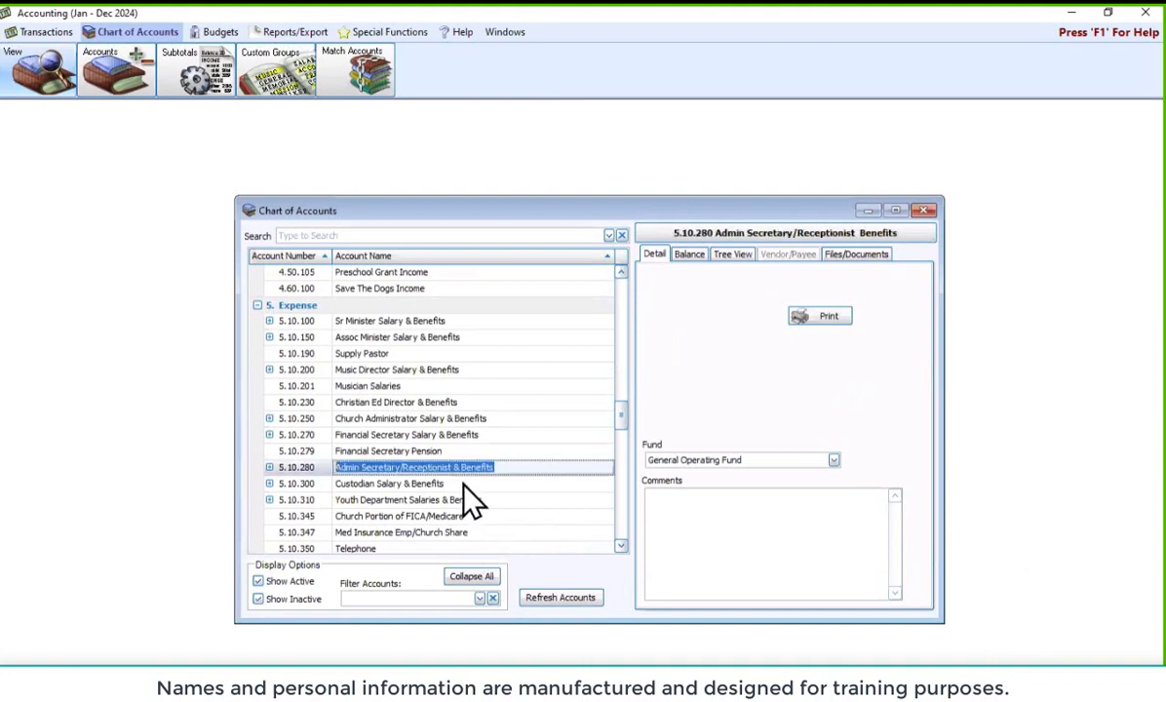
click(468, 483)
click(443, 468)
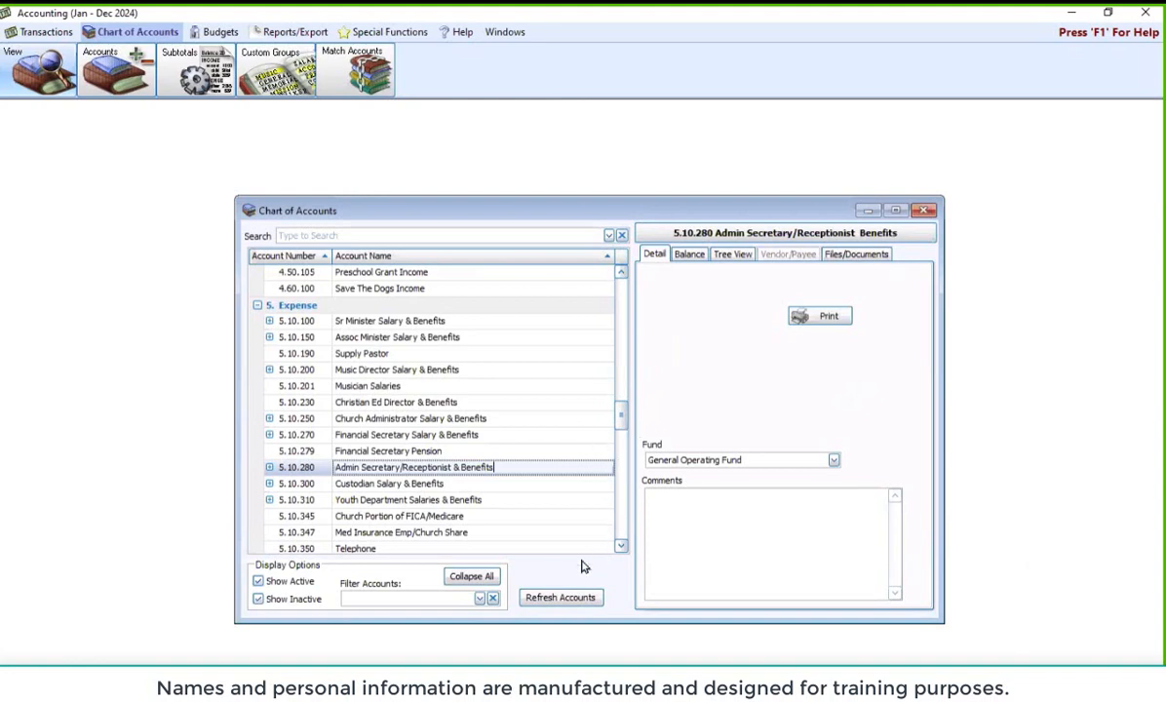
Rename account 5.10.350 from Telephone to Telephone Expense
click(620, 547)
scroll(517, 526, down, 1)
click(478, 517)
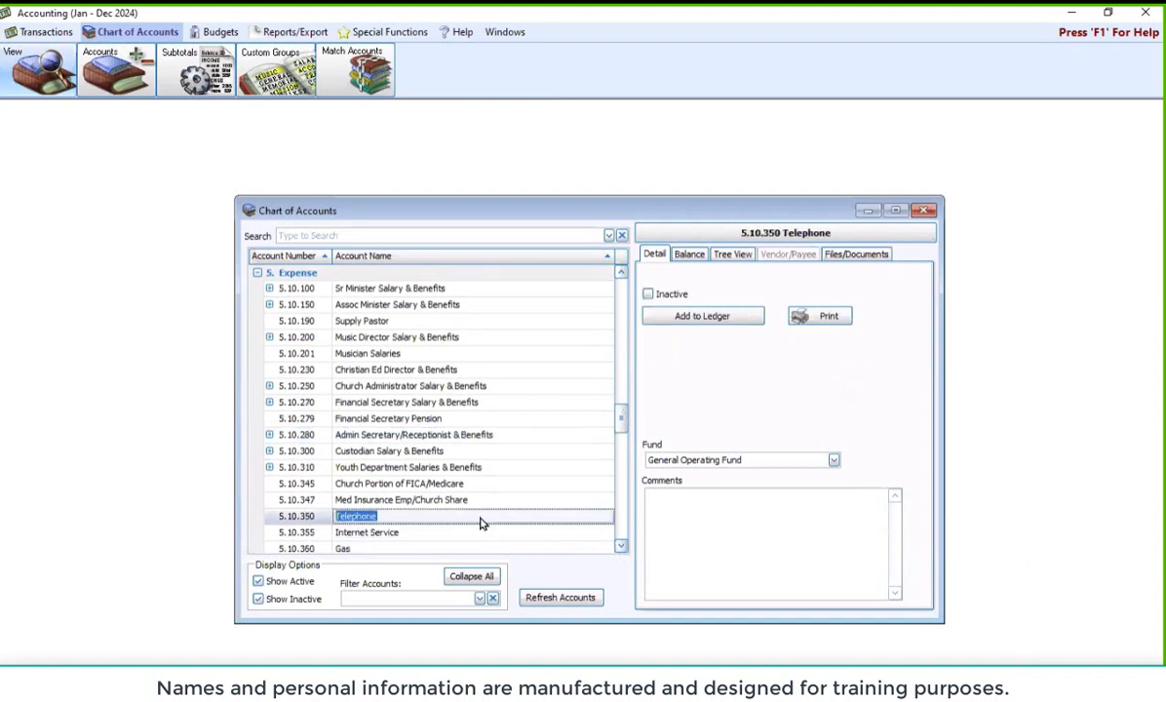
click(416, 517)
text(Expense)
click(395, 533)
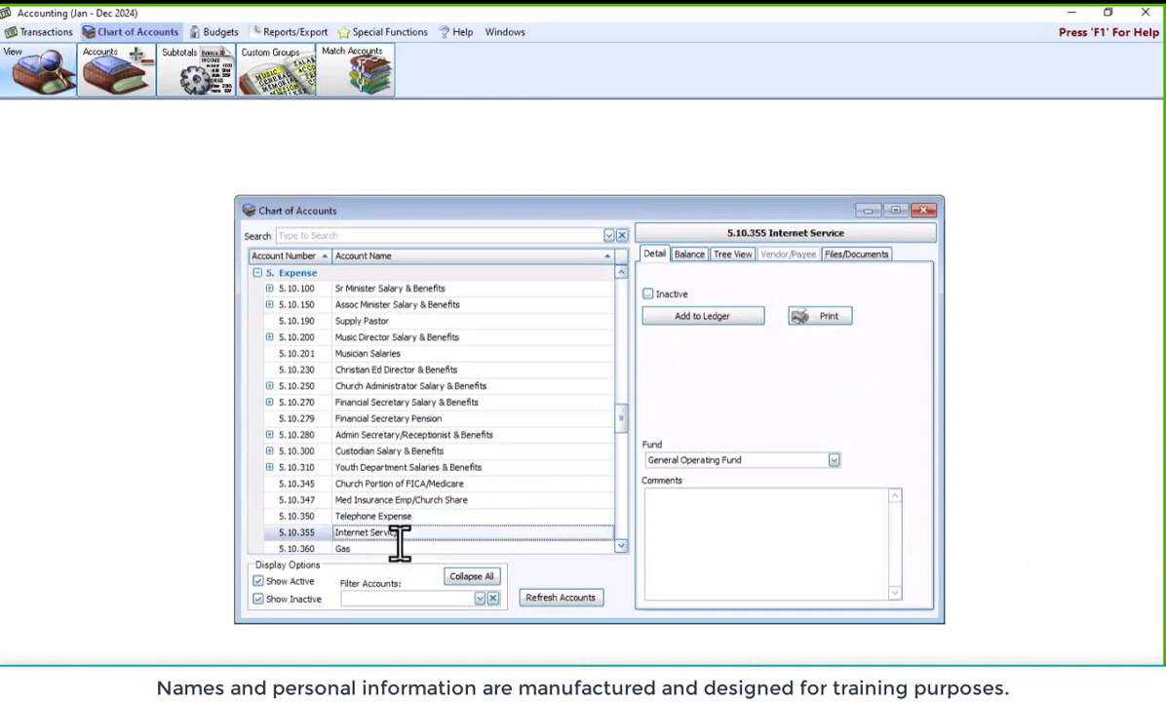
Rename account 5.10.355 from Internet Service to Internet Service Expense
text(expense)
key(BackSpace)
key(BackSpace)
key(BackSpace)
key(BackSpace)
key(BackSpace)
key(BackSpace)
key(BackSpace)
text(Expense)
click(441, 420)
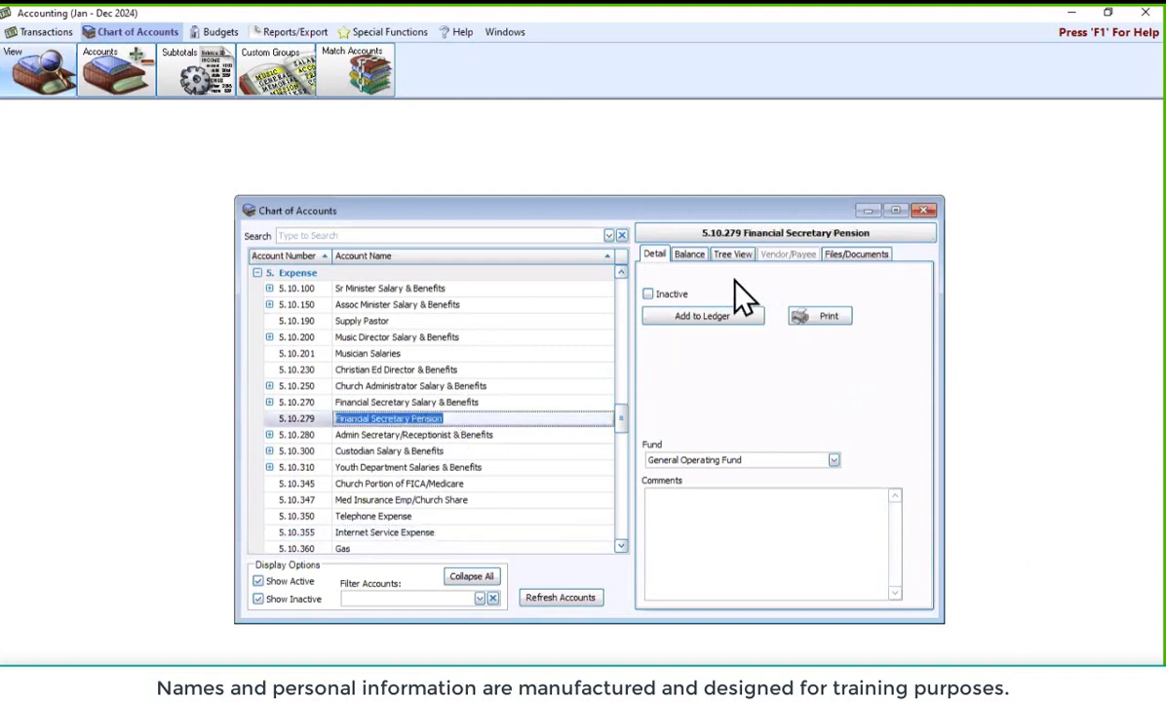
click(732, 253)
Open the Supply Pastor (5.10.190) account editor from the Tree View, then close it unchanged
right_click(719, 425)
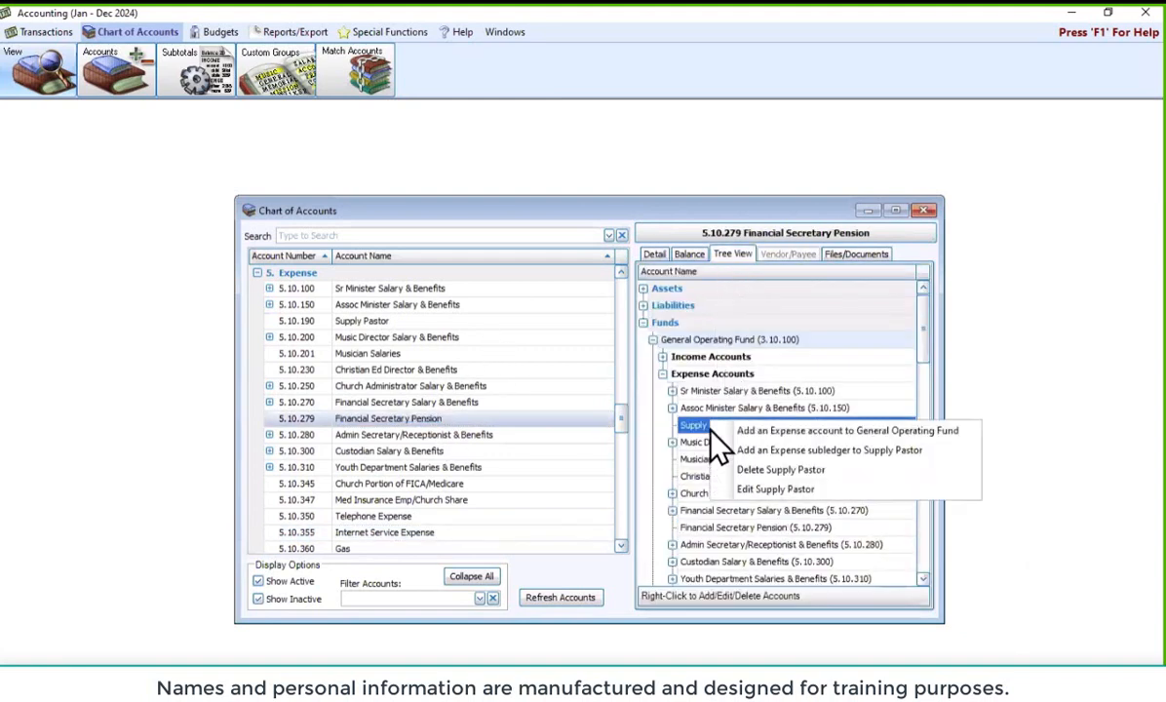
click(751, 493)
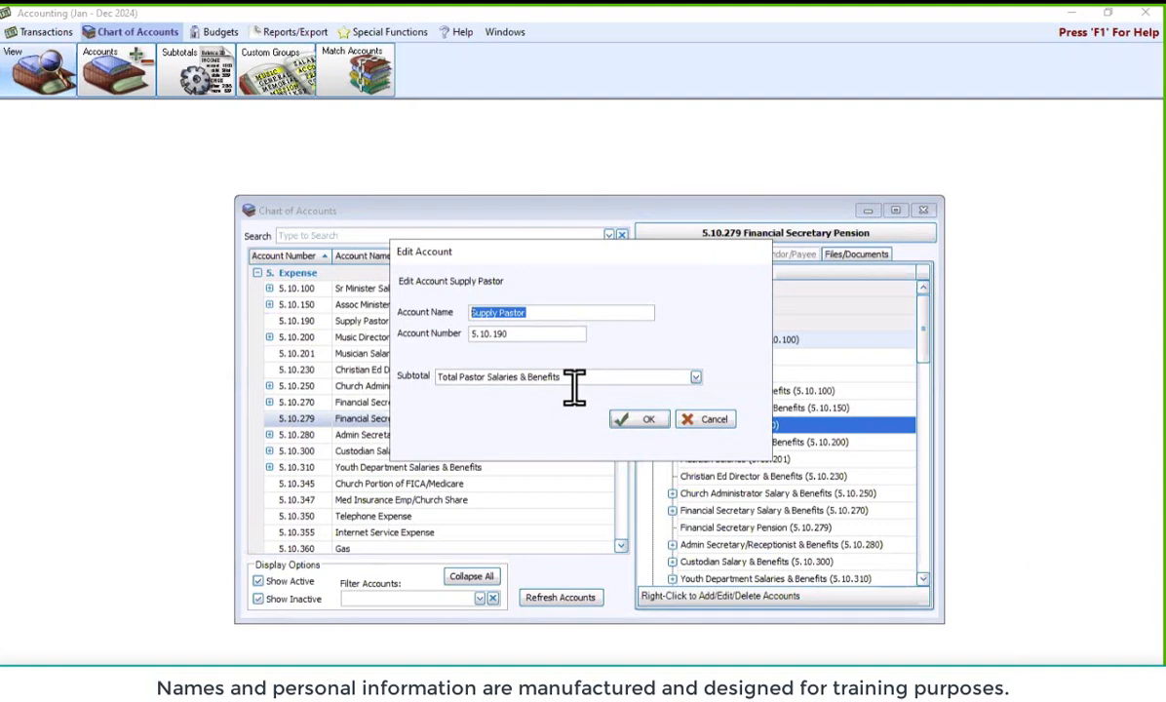
click(702, 426)
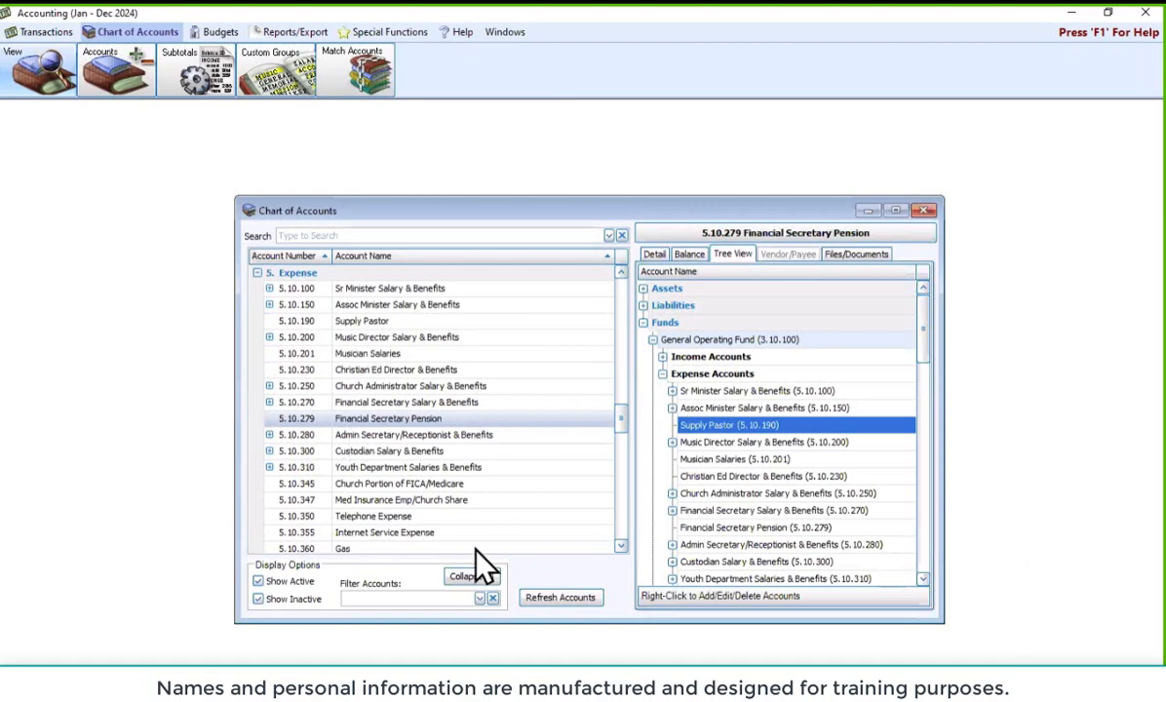
Under 3. Fund Balance, append ' Fund' to account 3.40.120's name so it ends in 'Memorial Fund'
click(468, 577)
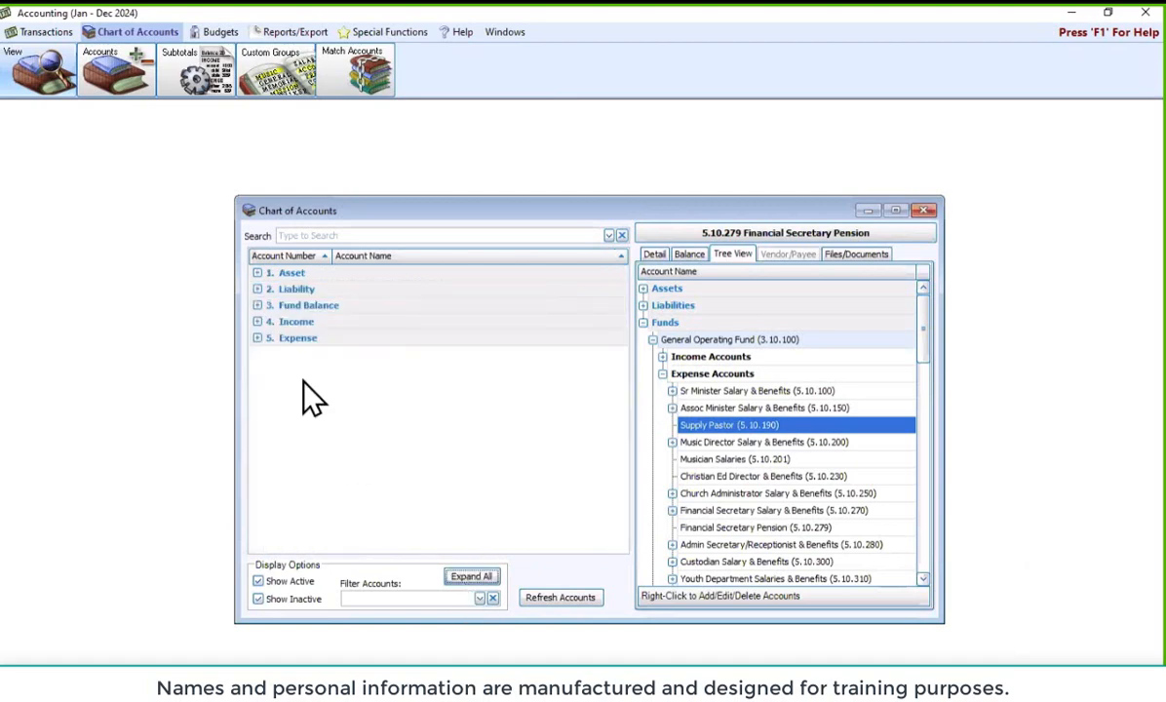
click(257, 305)
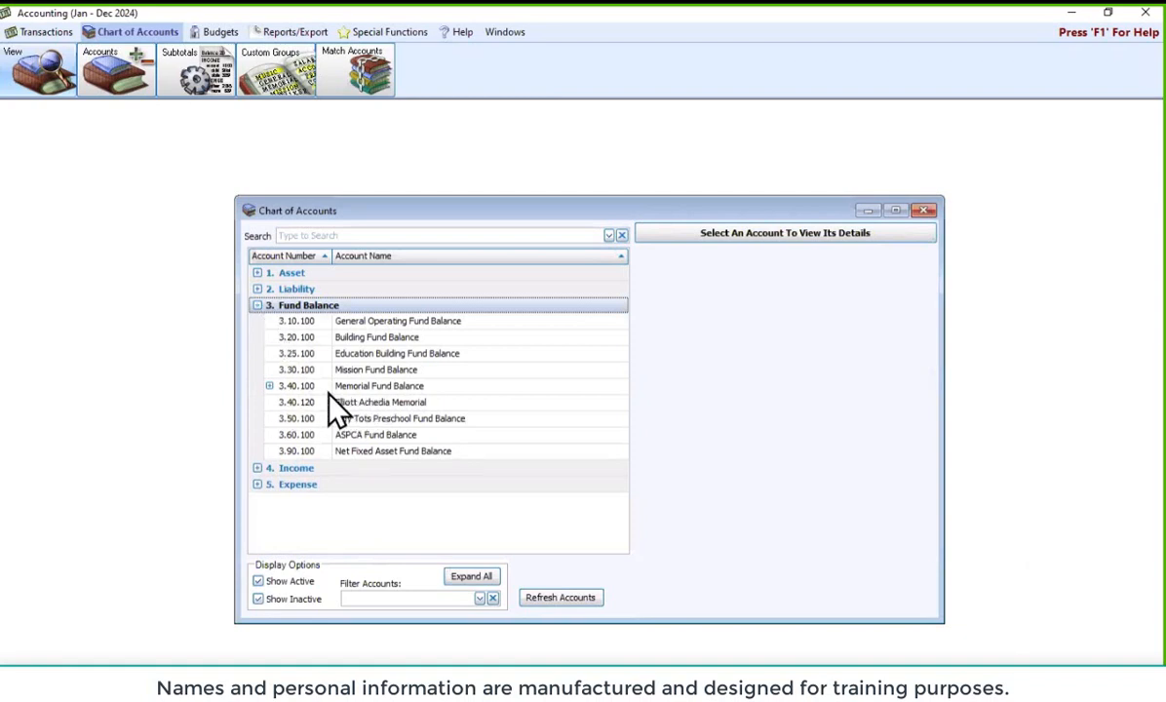
click(269, 386)
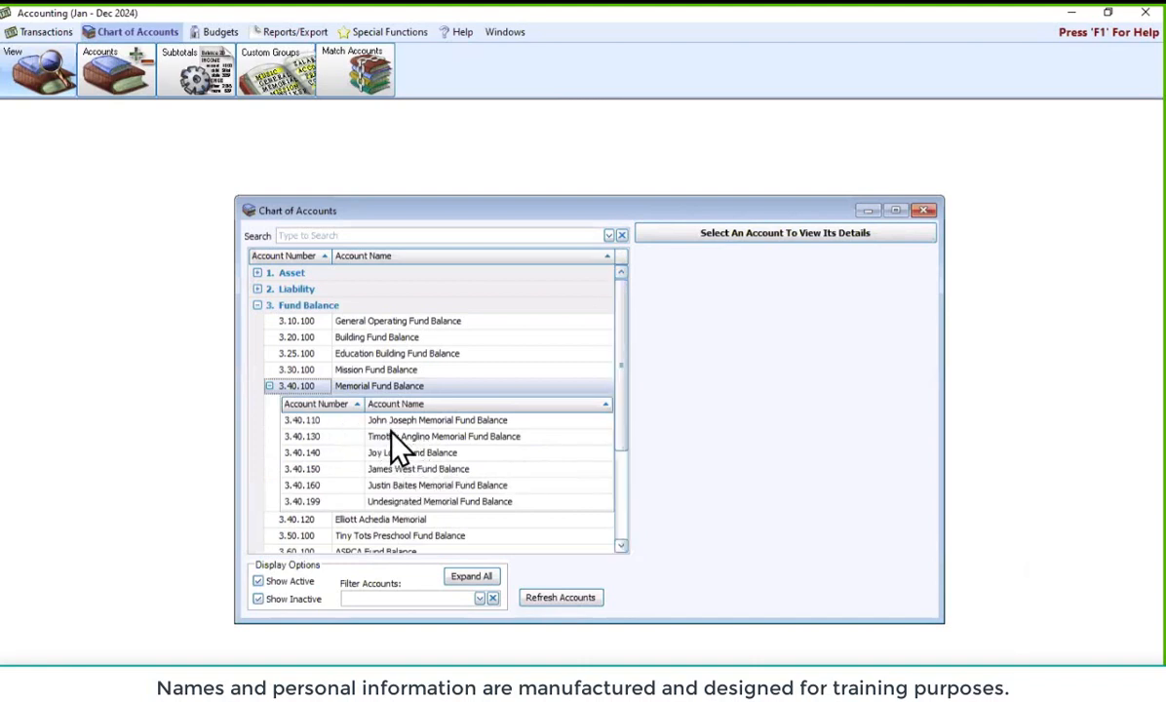
click(269, 386)
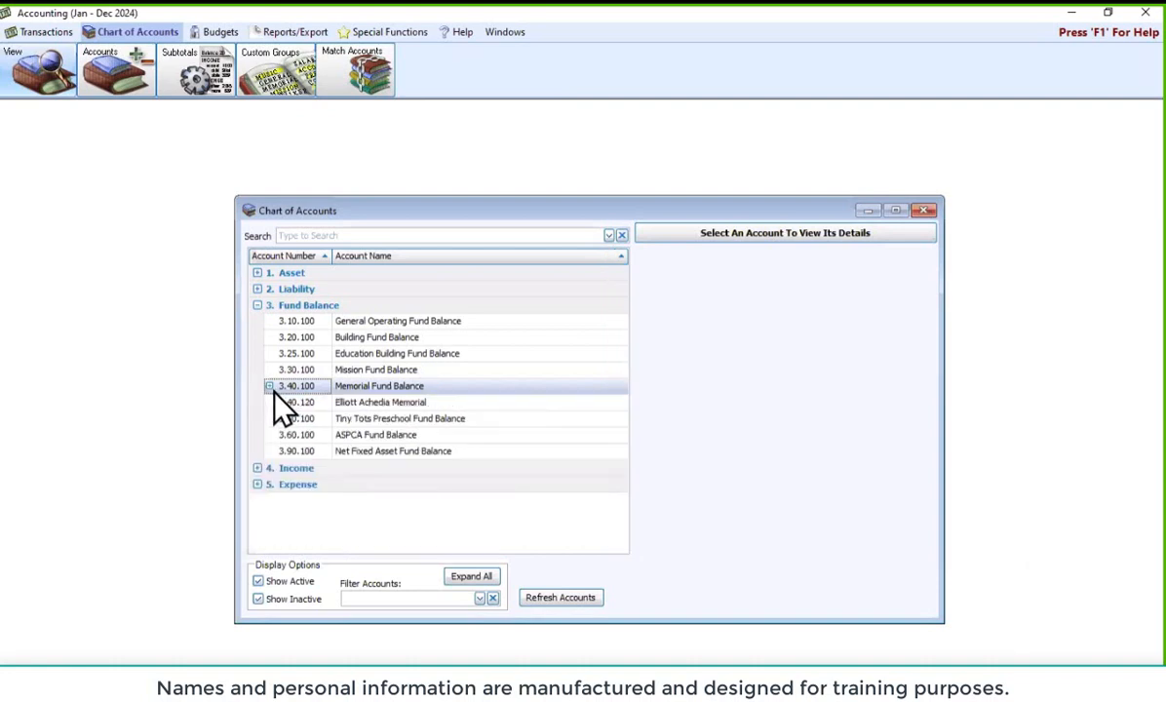
click(399, 403)
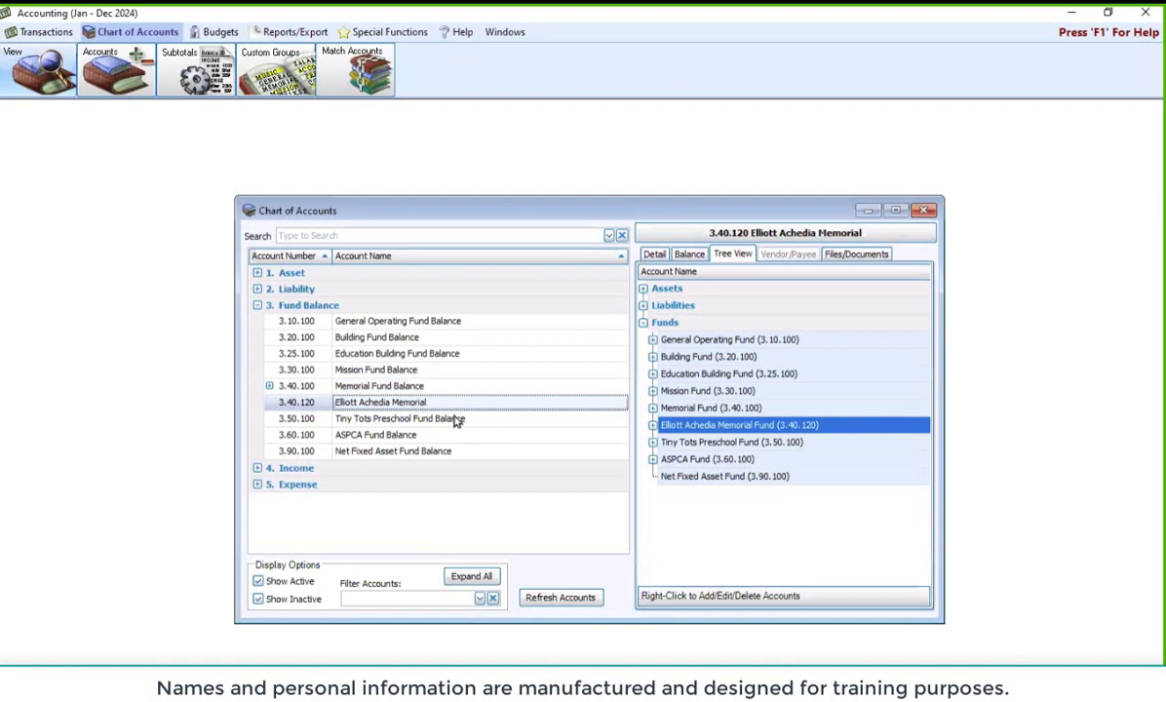
text(Fund)
click(358, 420)
click(355, 403)
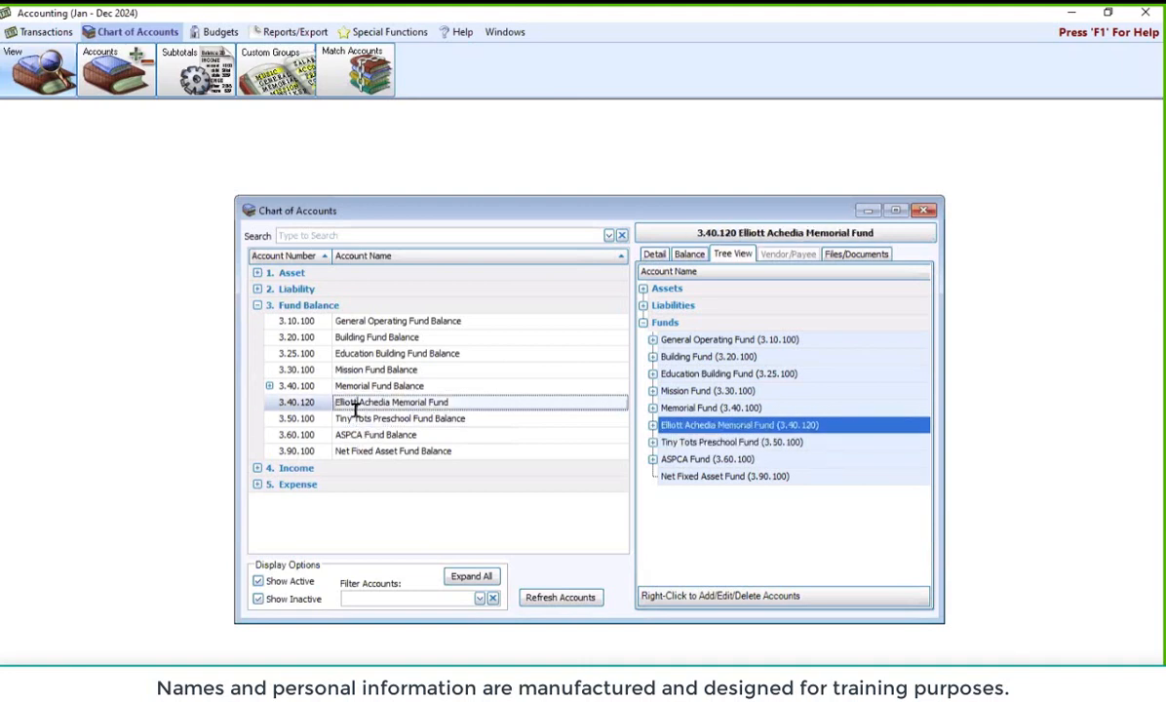
Append ' Balance' to fund 3.40.120's name from the Tree View, making it 'Memorial Fund Balance'
right_click(710, 432)
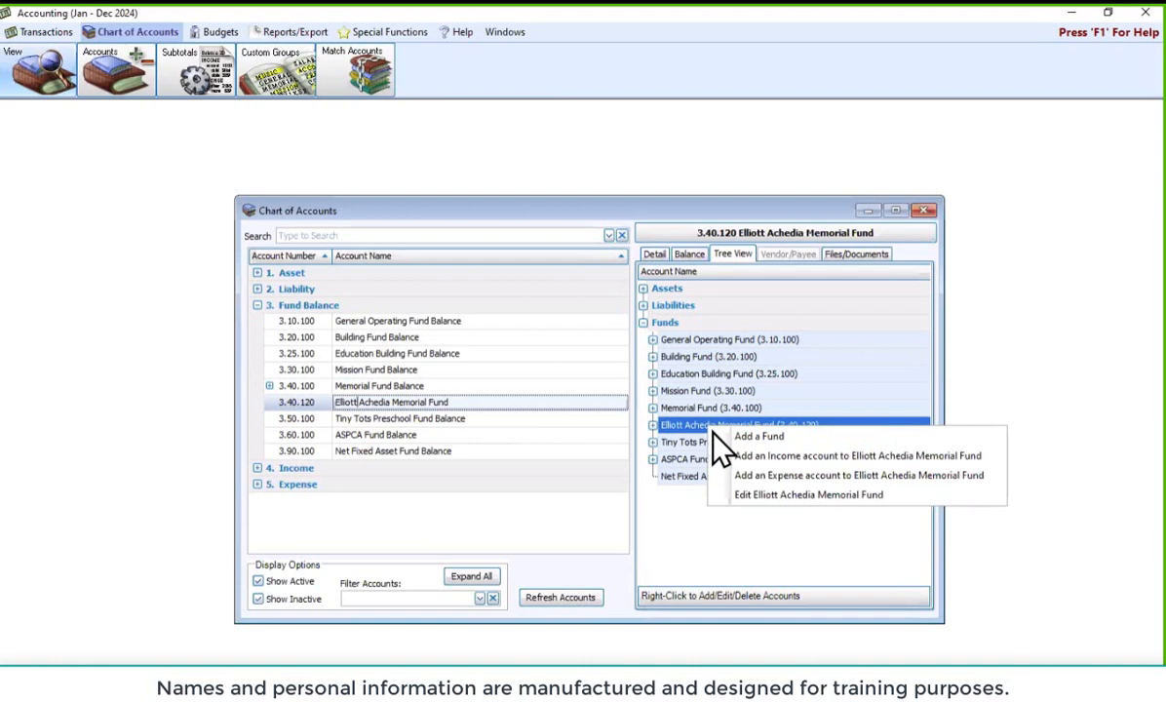
click(770, 497)
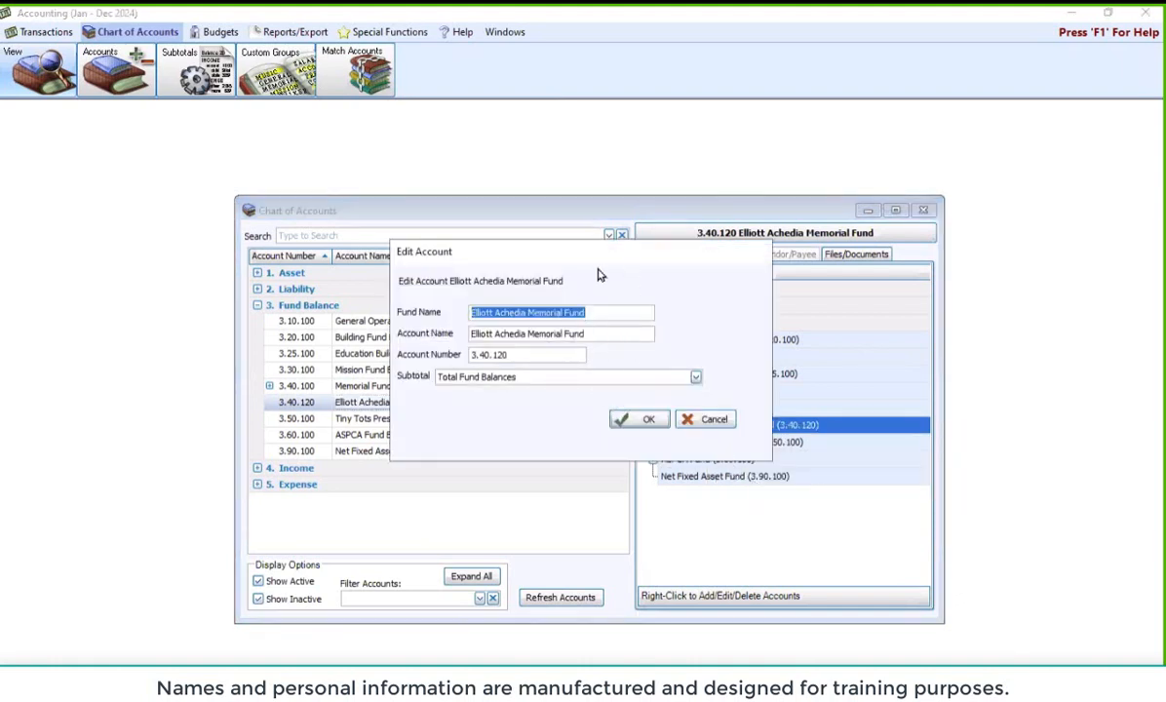
click(634, 334)
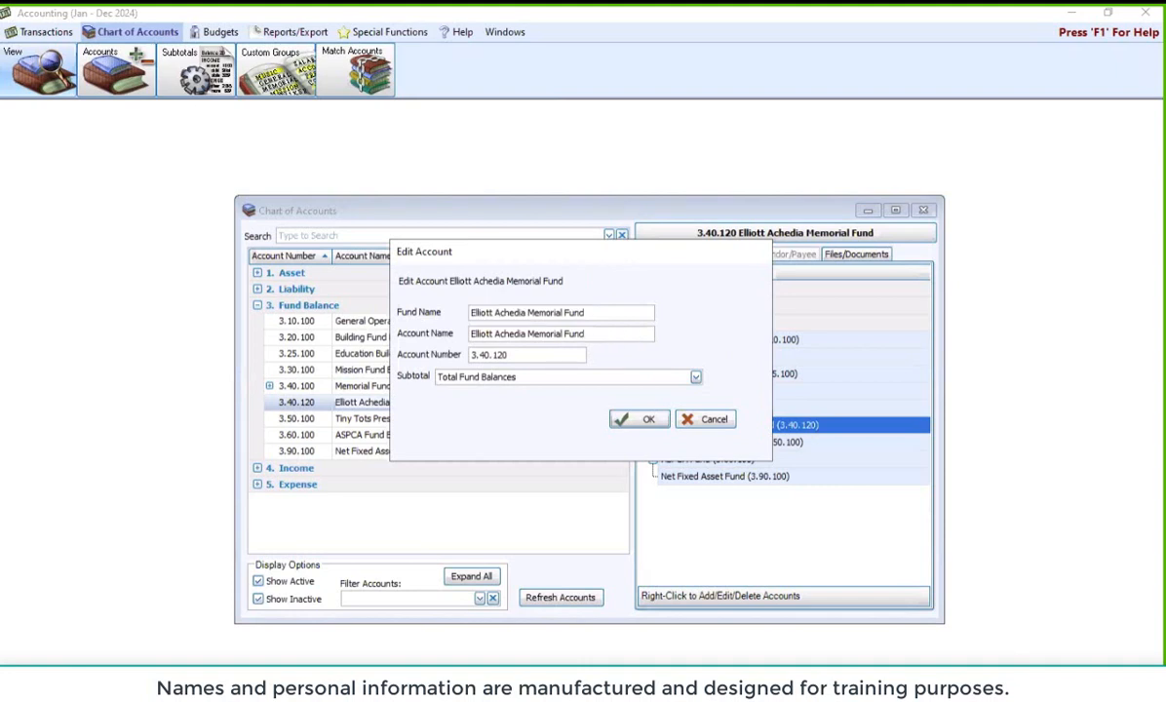
text(Balance)
click(638, 419)
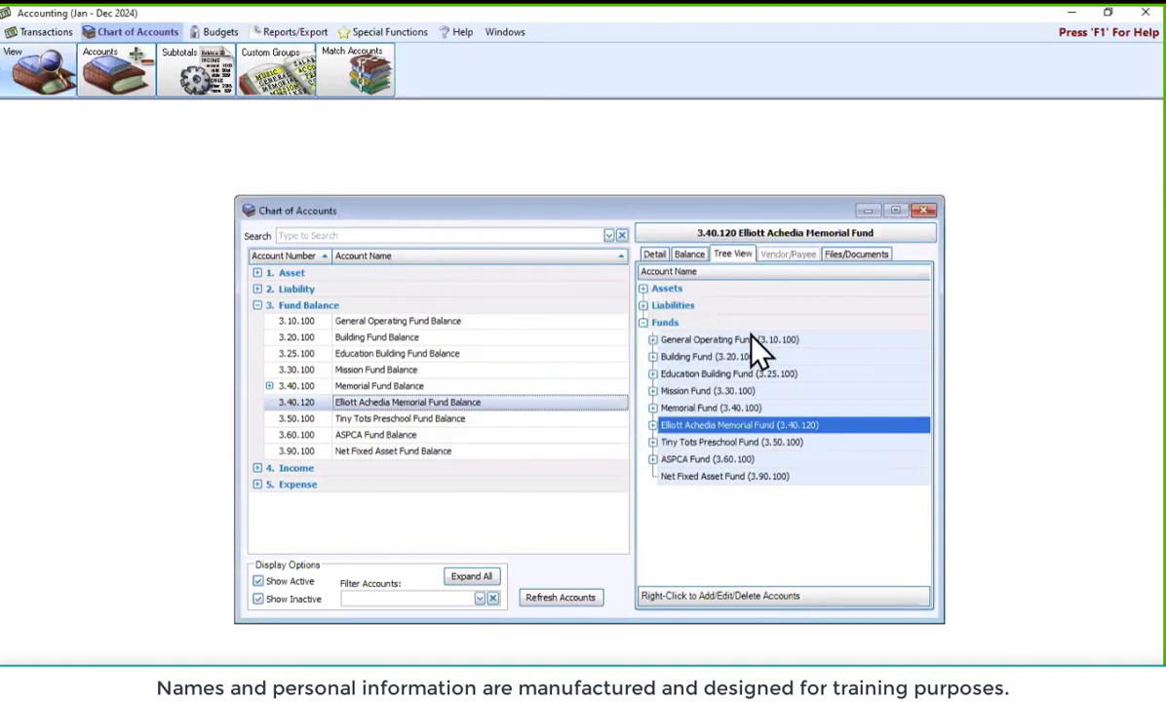
Print-preview the List Chart of Accounts worksheet with Account #, Account Name and Fund columns
click(921, 212)
click(273, 32)
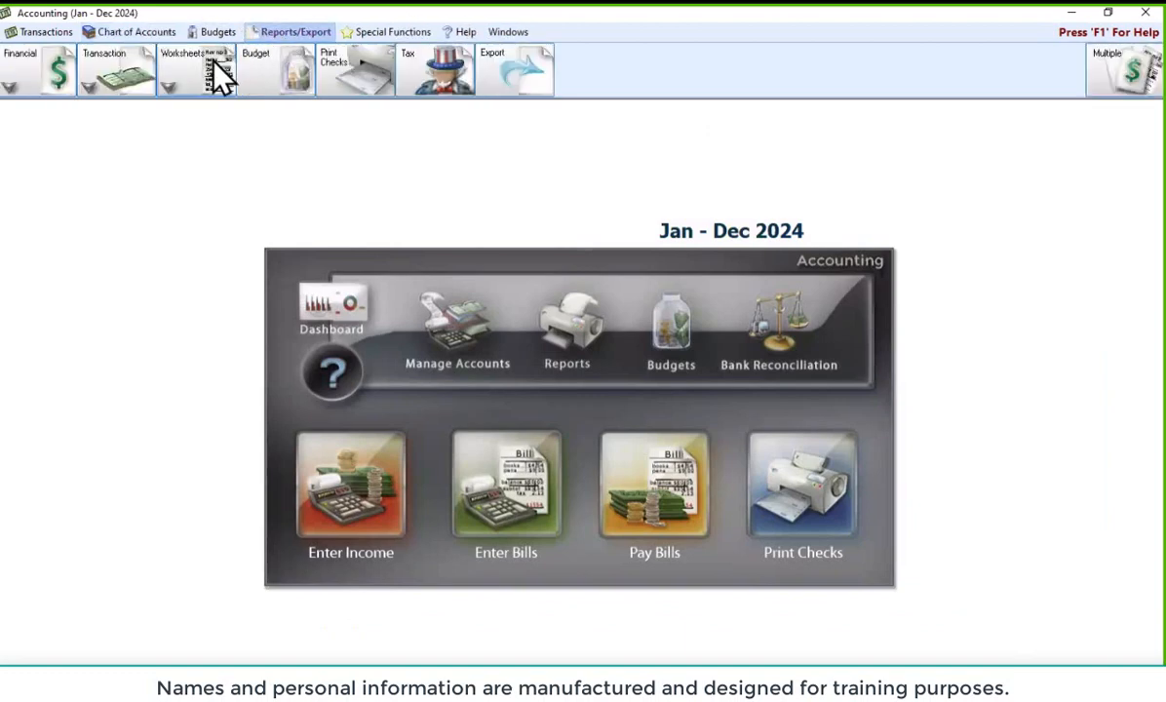
click(206, 74)
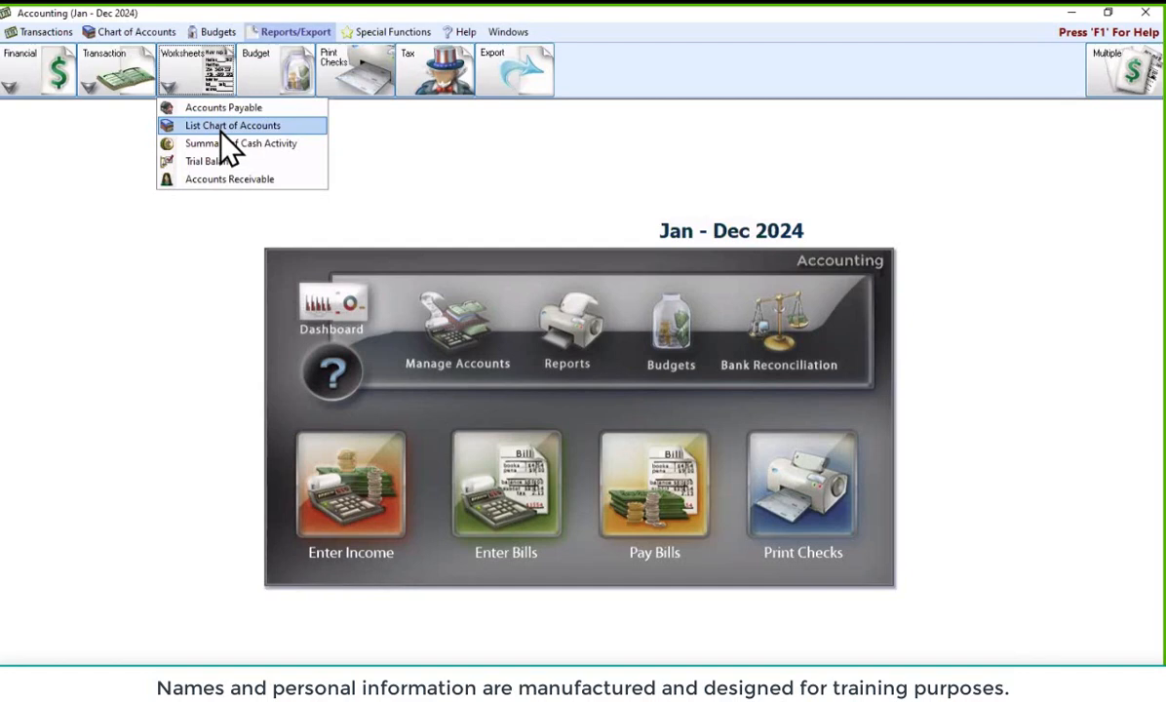
click(220, 133)
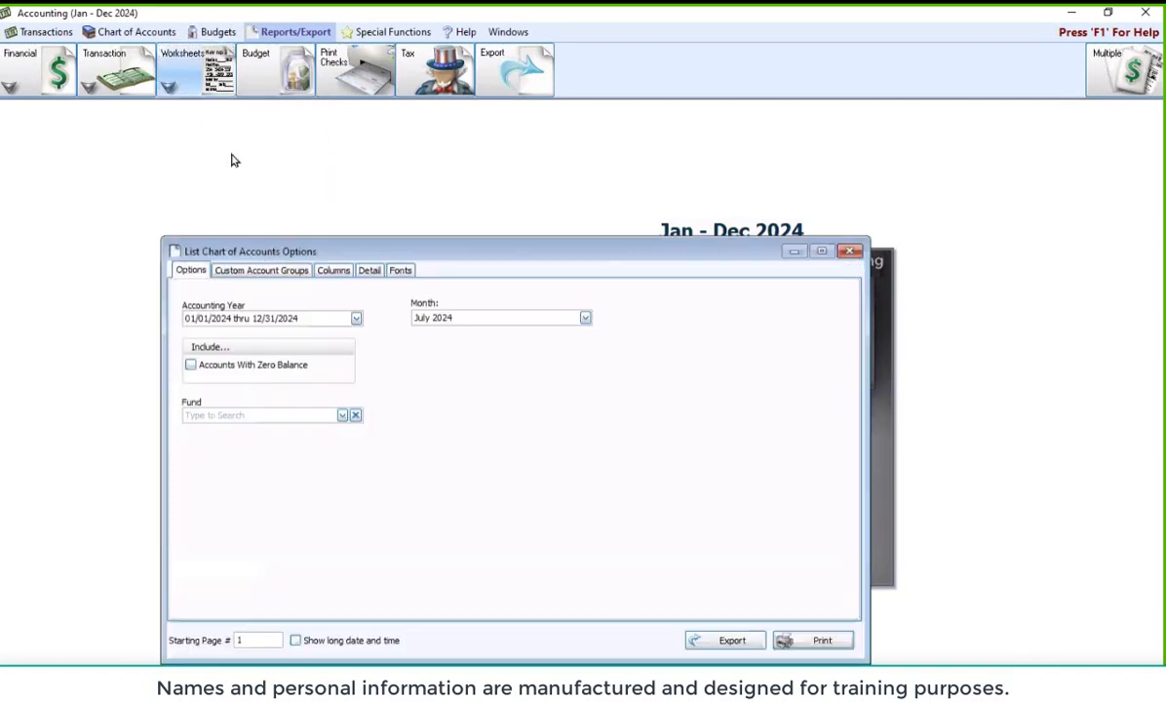
click(332, 270)
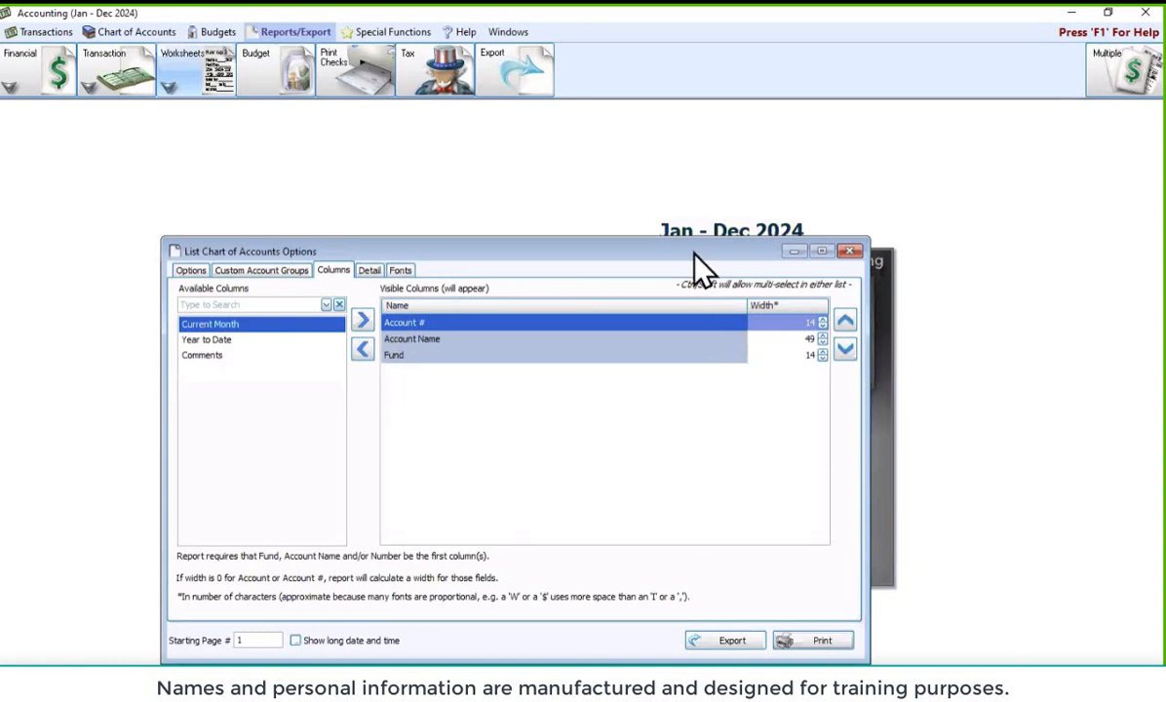
click(820, 643)
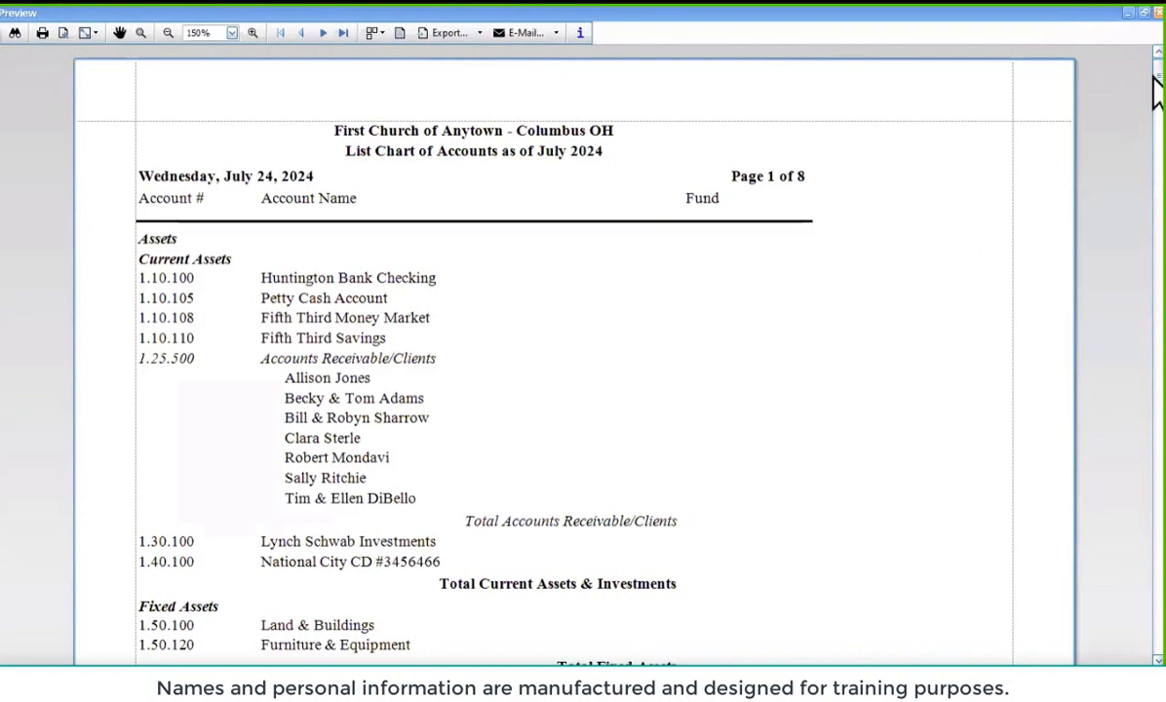
Check preview page 3 to confirm 3.40.120 now appears as Memorial Fund Balance
drag(1155, 90, 1158, 204)
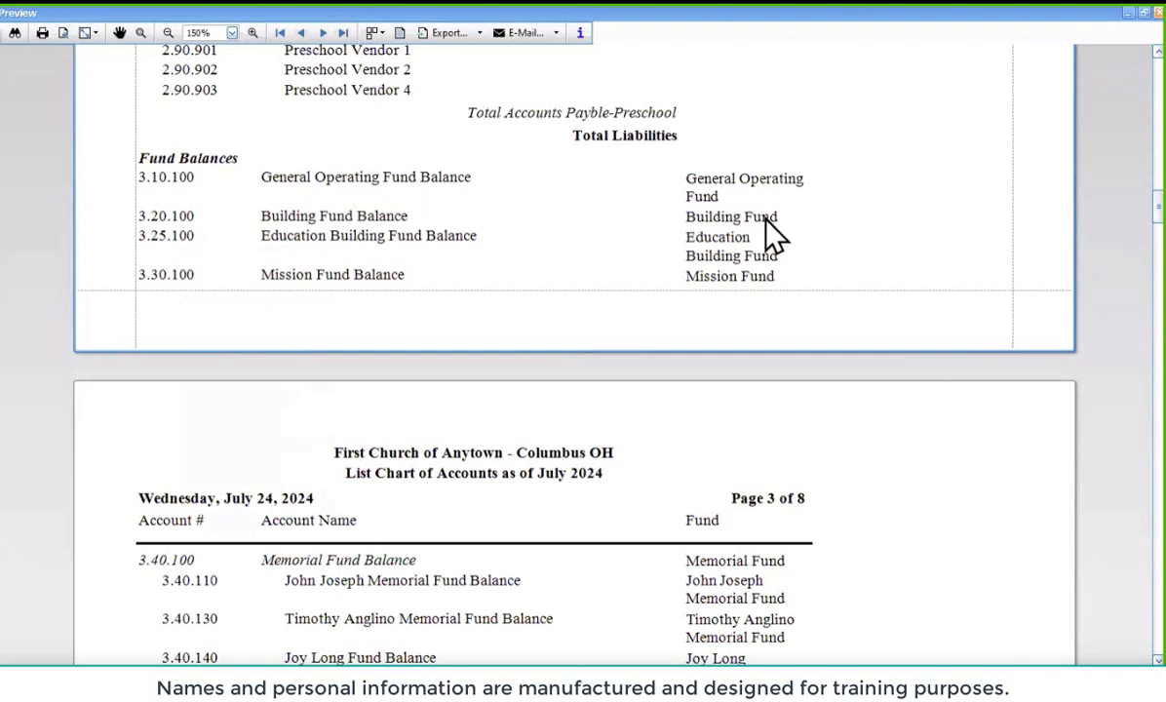
scroll(464, 382, down, 1)
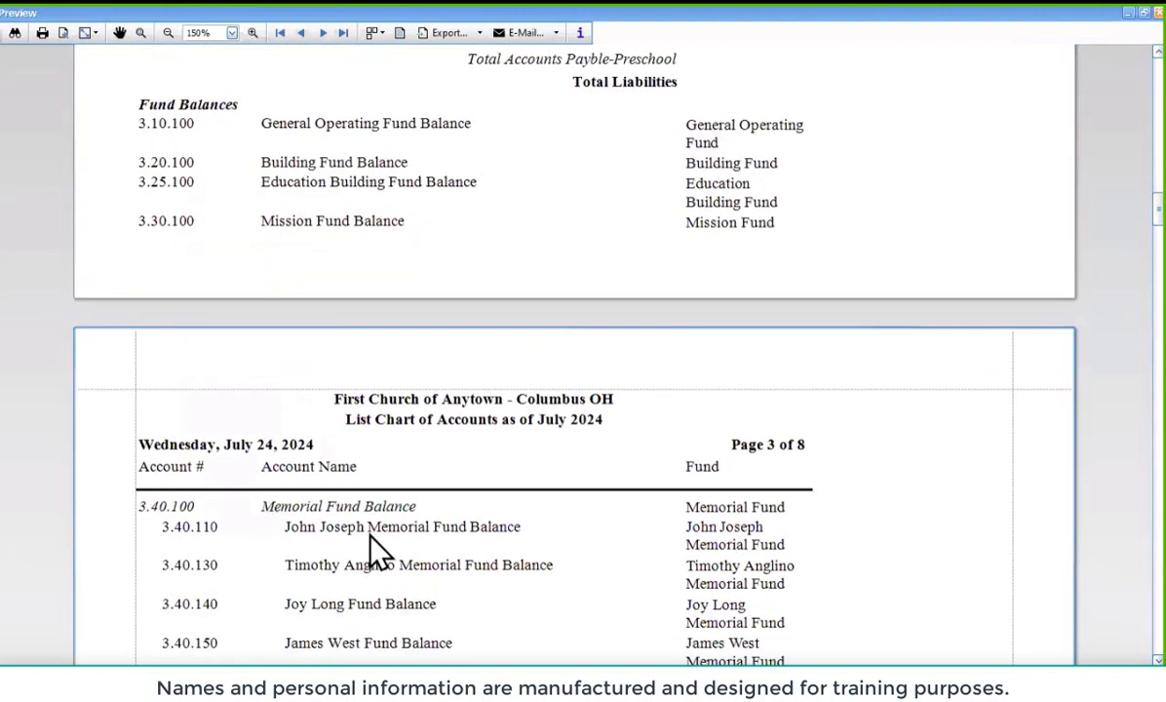
scroll(742, 541, down, 4)
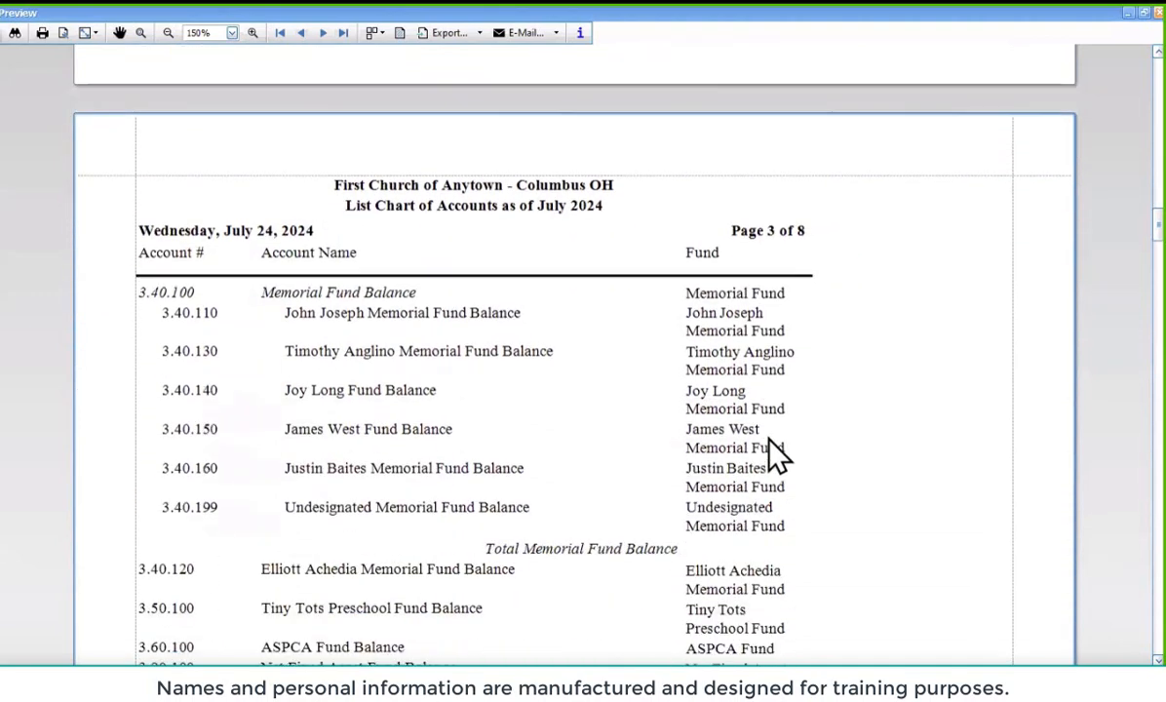
scroll(799, 452, down, 4)
scroll(806, 432, up, 3)
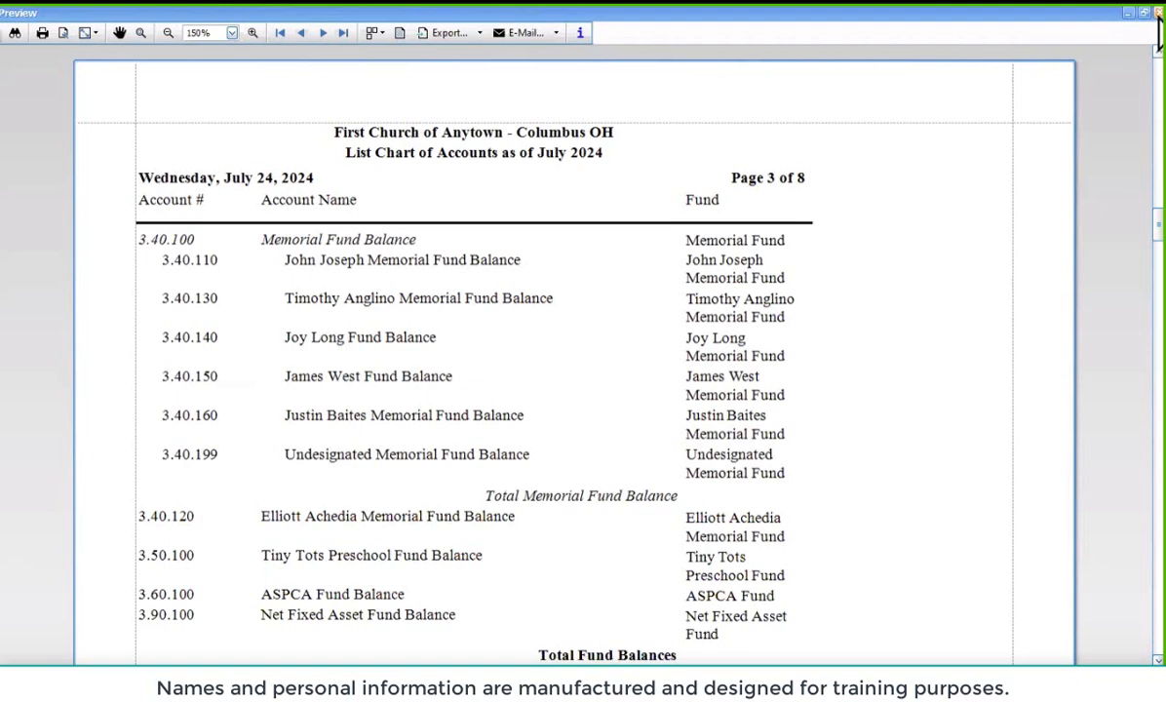
click(1143, 12)
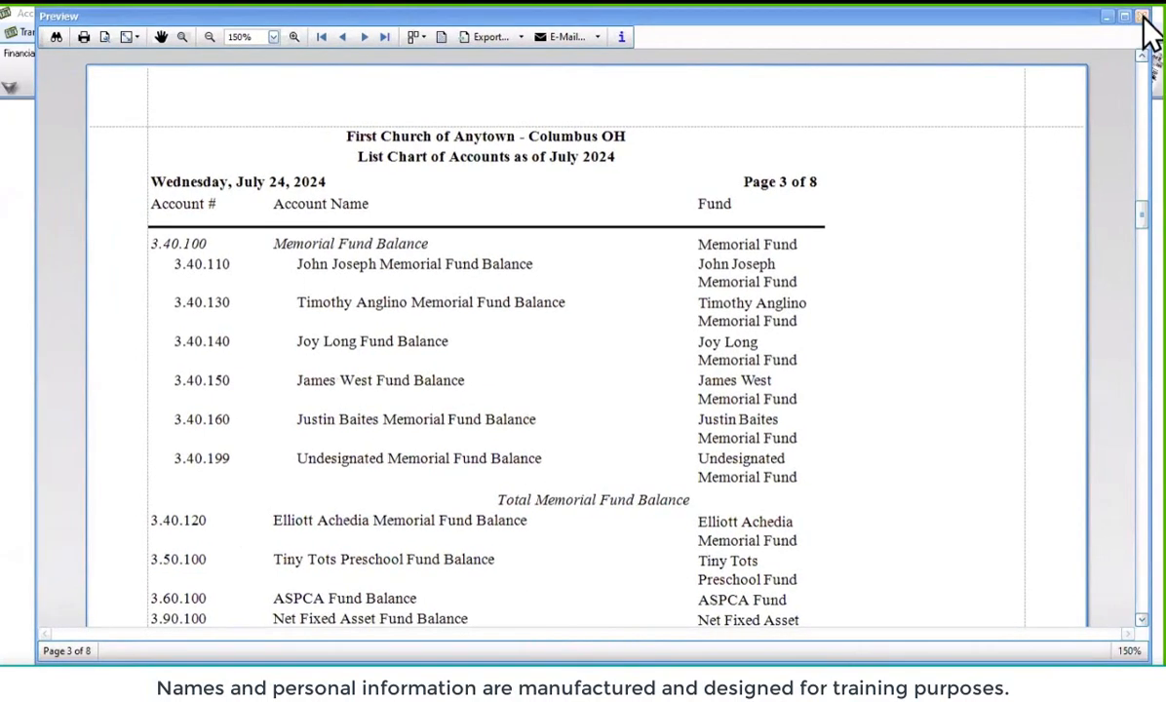
Close the report preview and the List Chart of Accounts Options dialog
click(1142, 16)
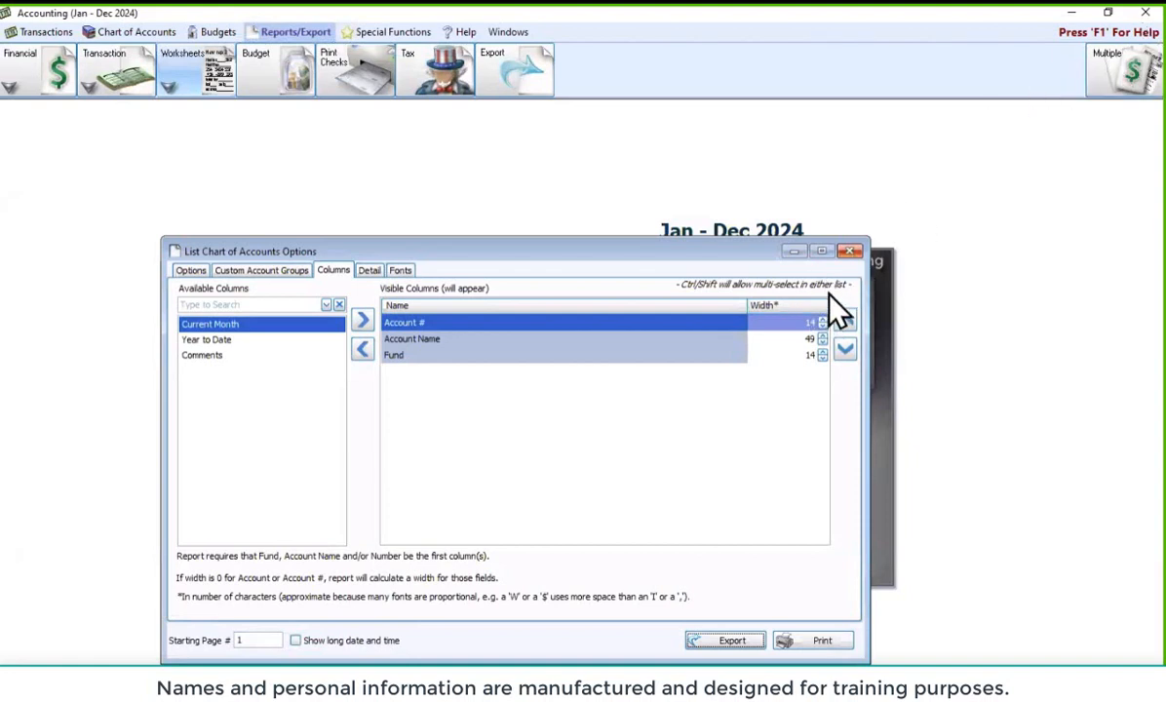
click(850, 250)
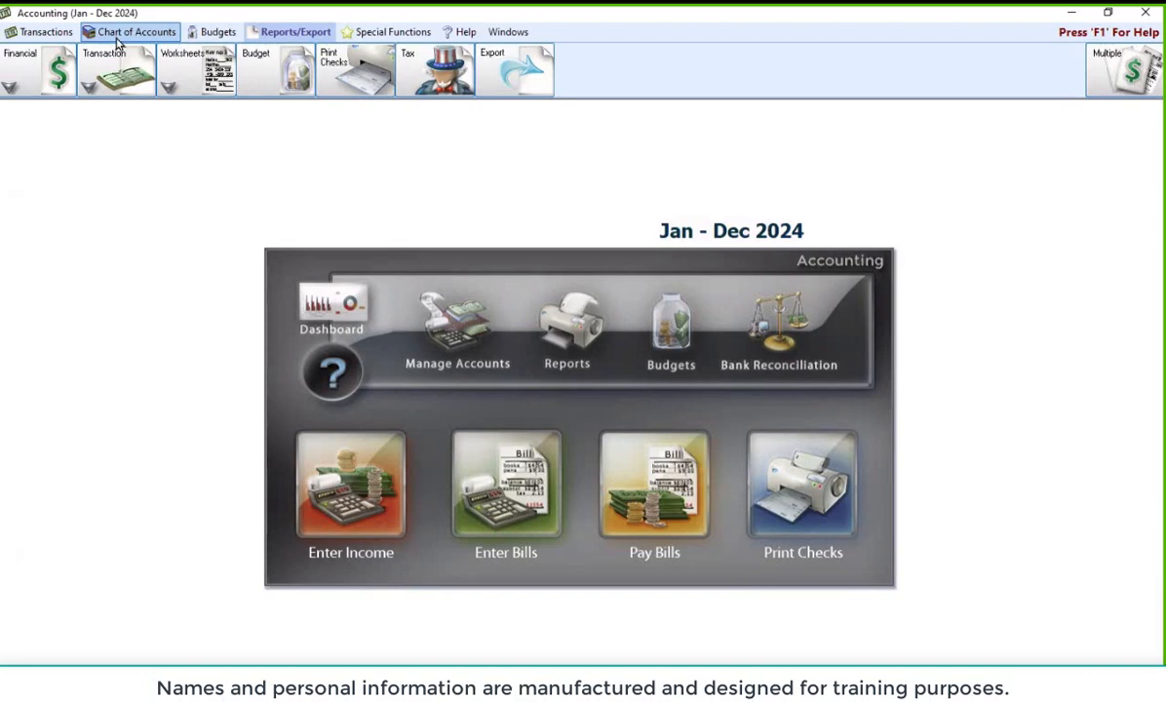
Reopen and close the Chart of Accounts twice, ending on the Special Functions tools
click(460, 332)
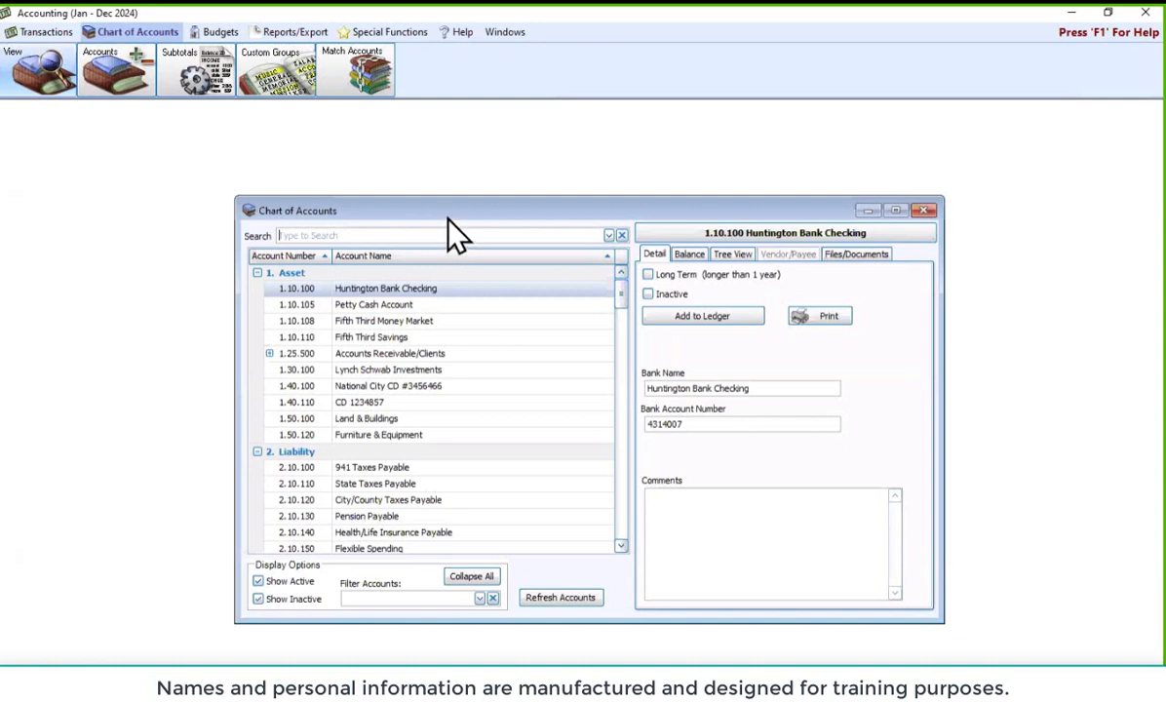
click(923, 211)
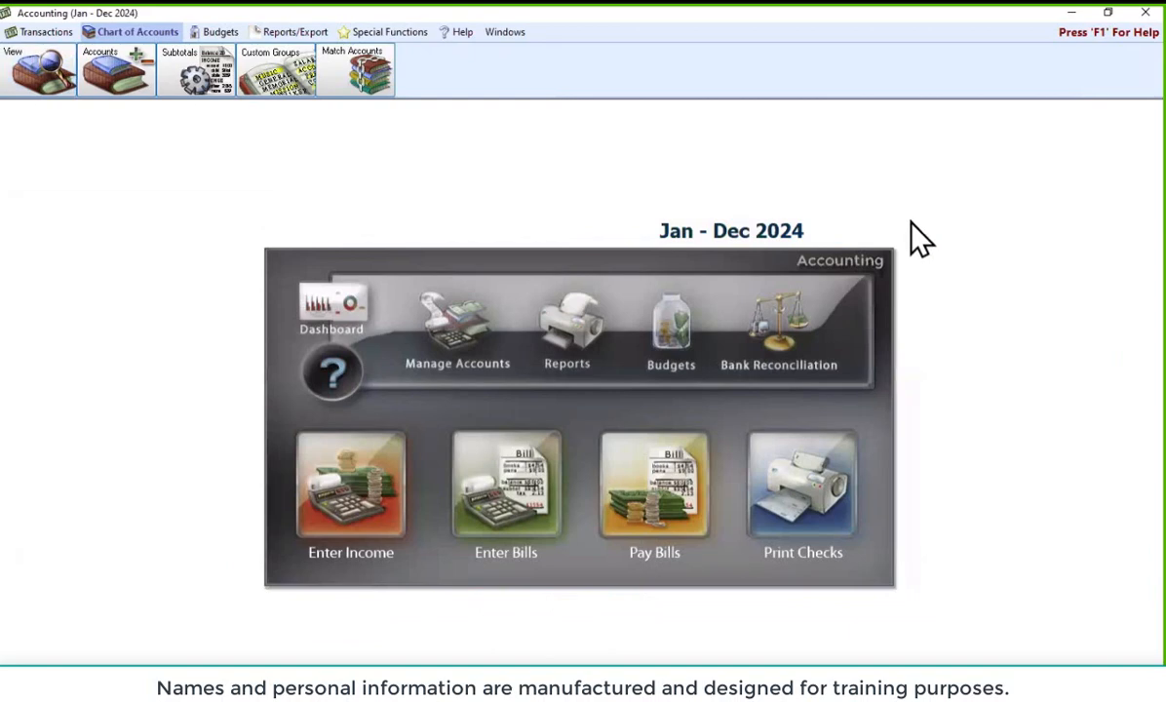
click(437, 341)
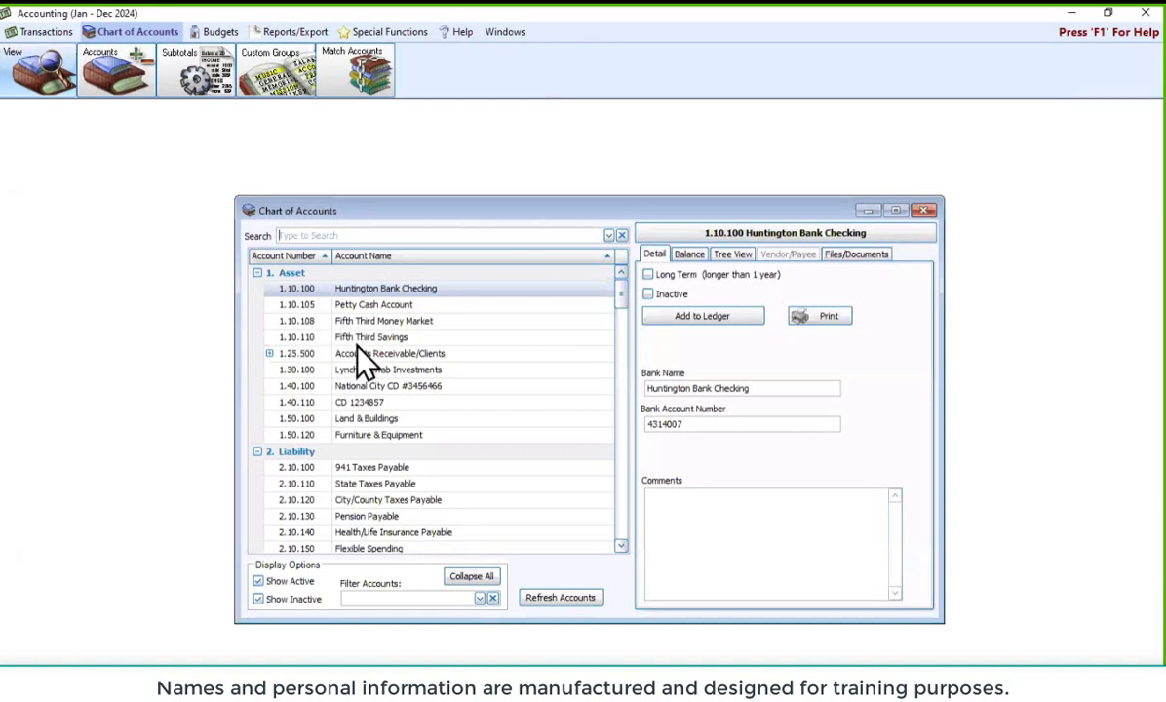
click(923, 211)
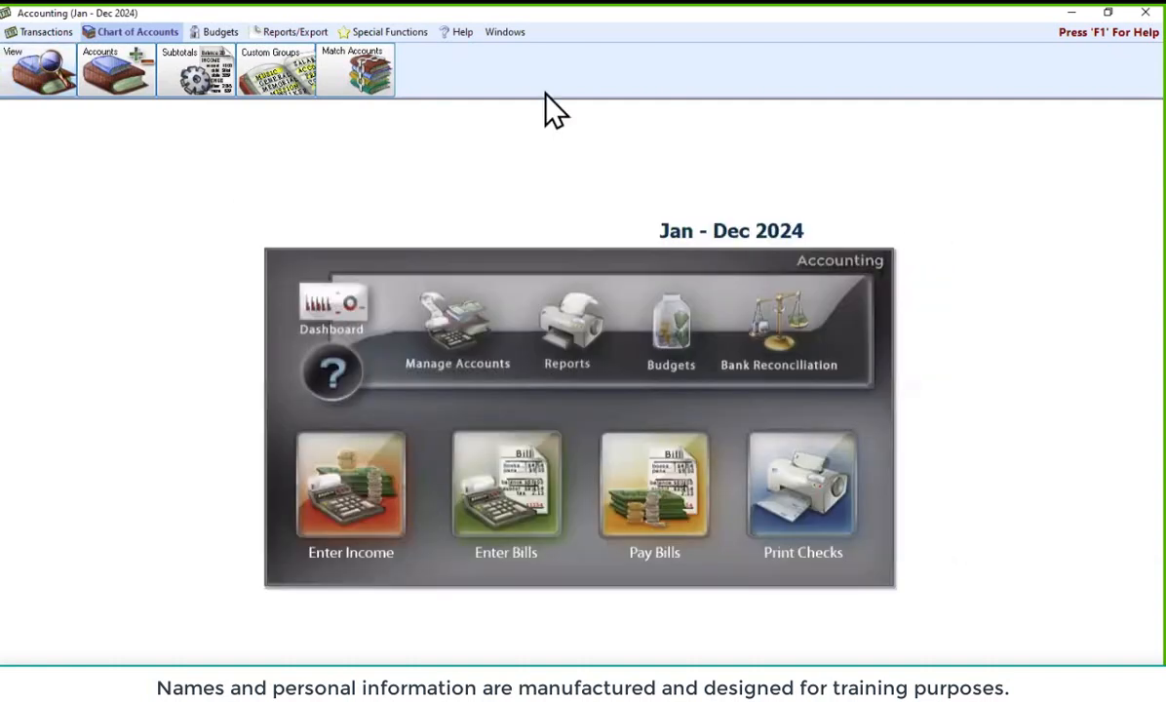
click(373, 34)
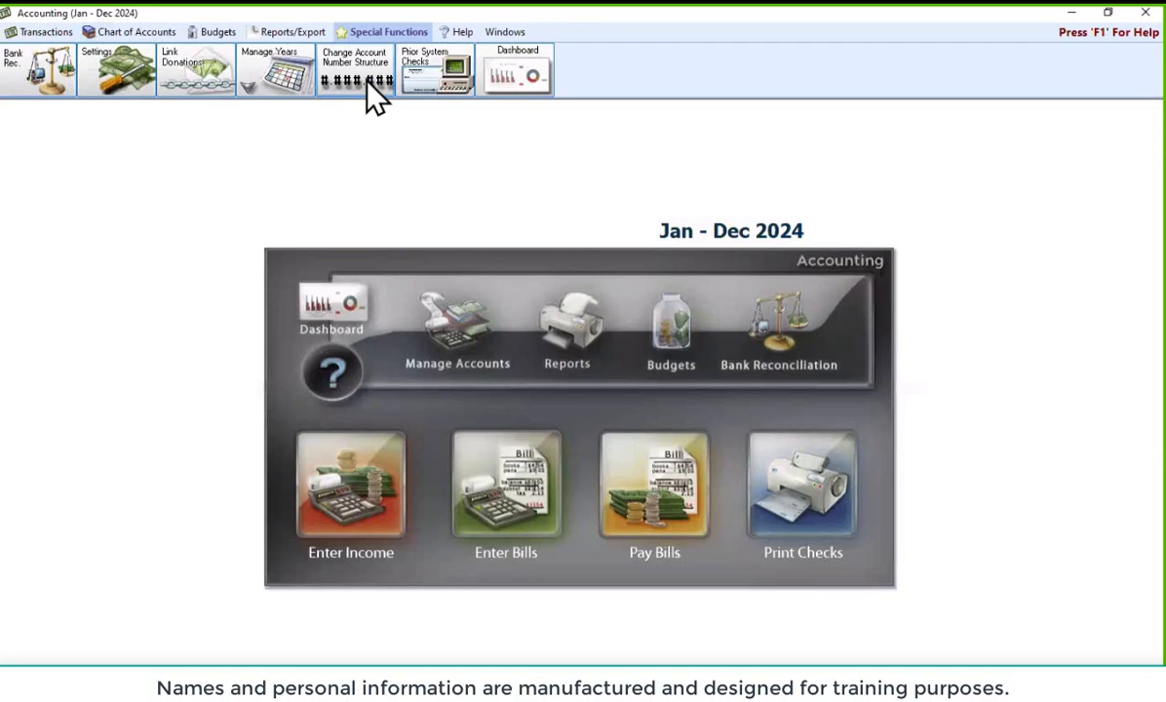
Open Change Account Number Structure, accept the exclusive-access notice, and reposition the Renumber window
click(368, 83)
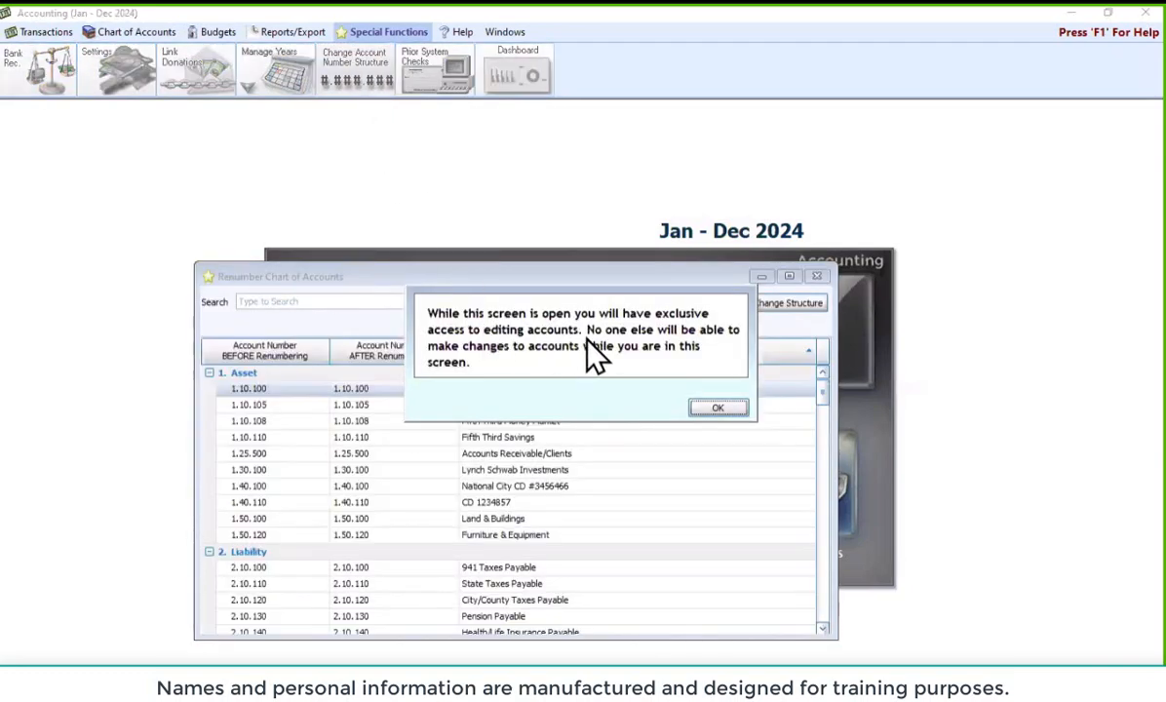
click(719, 411)
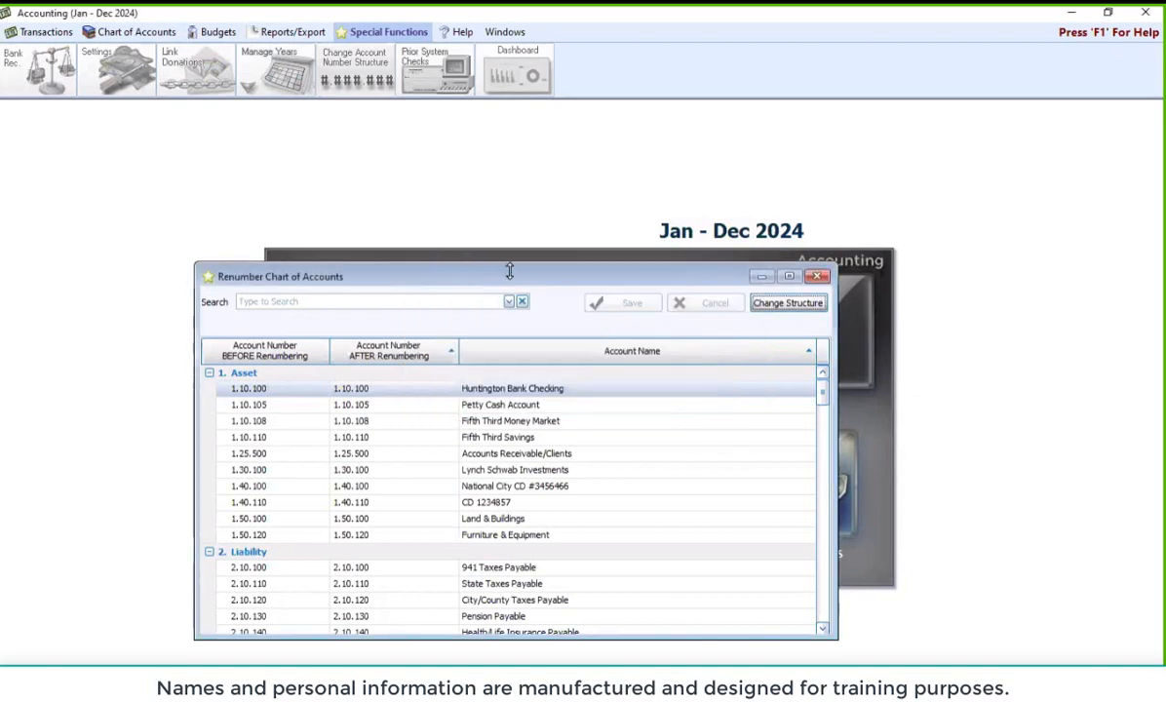
drag(517, 273, 570, 242)
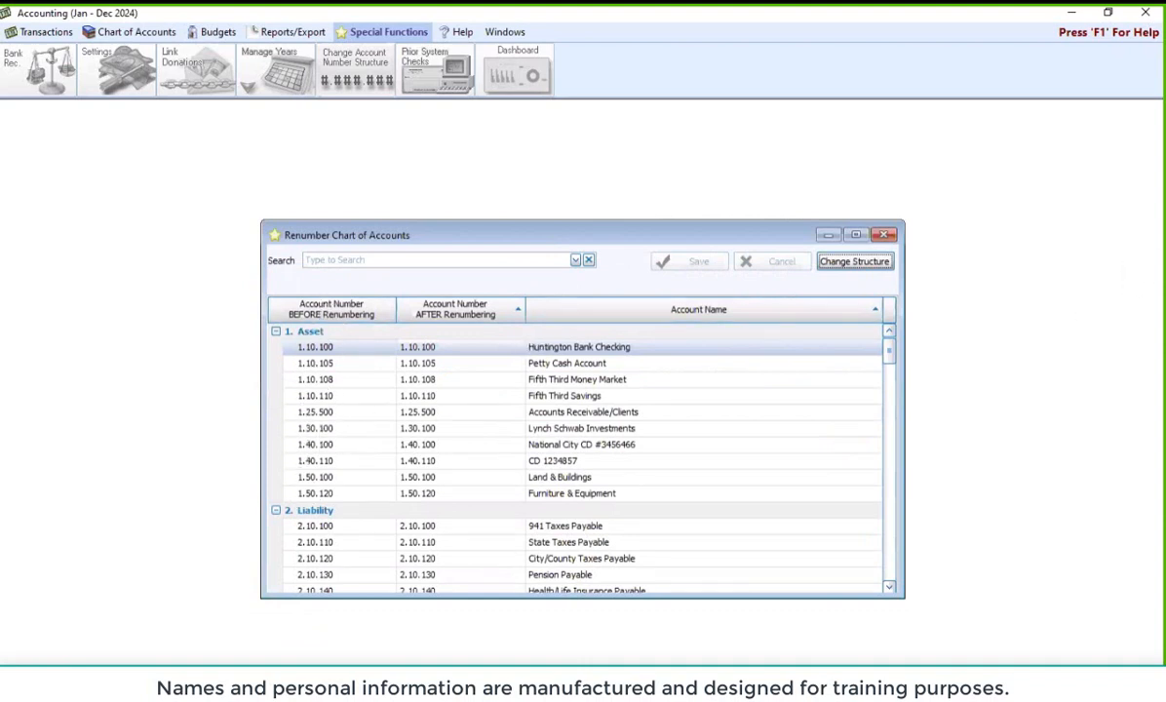
key(ctrl+2)
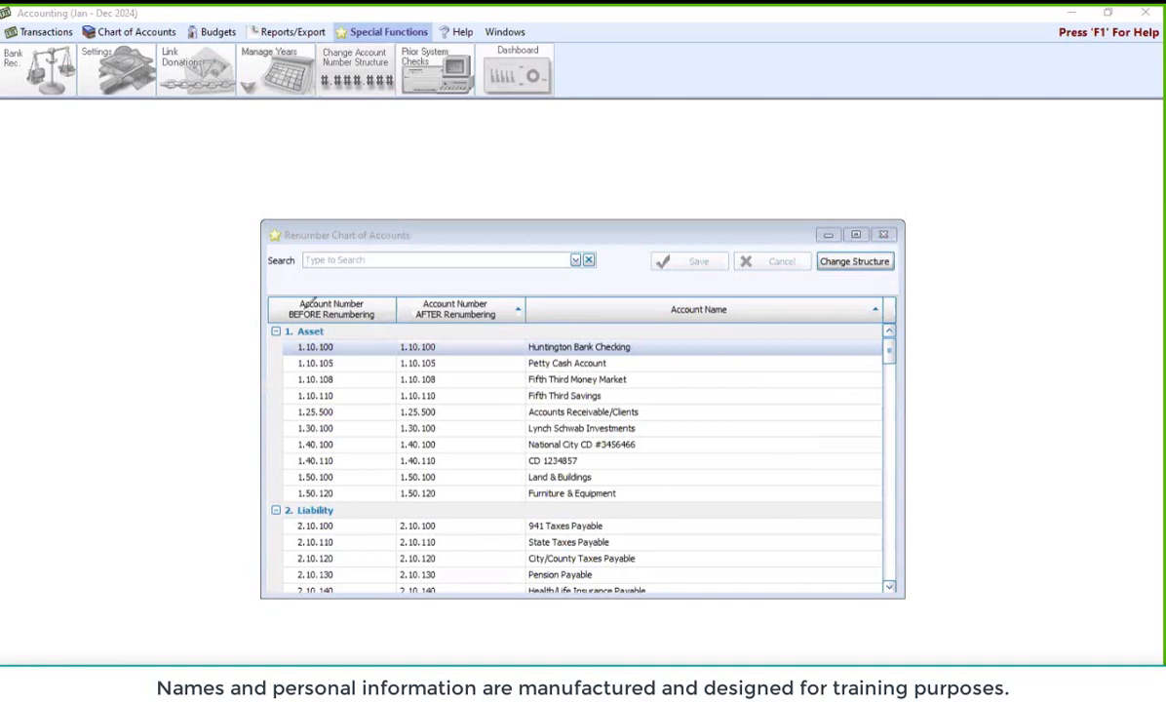
mouse_move(238, 287)
mouse_down()
mouse_move(363, 280)
mouse_move(356, 320)
mouse_move(251, 322)
mouse_up()
mouse_move(395, 289)
mouse_down()
mouse_move(506, 281)
mouse_move(396, 292)
mouse_up()
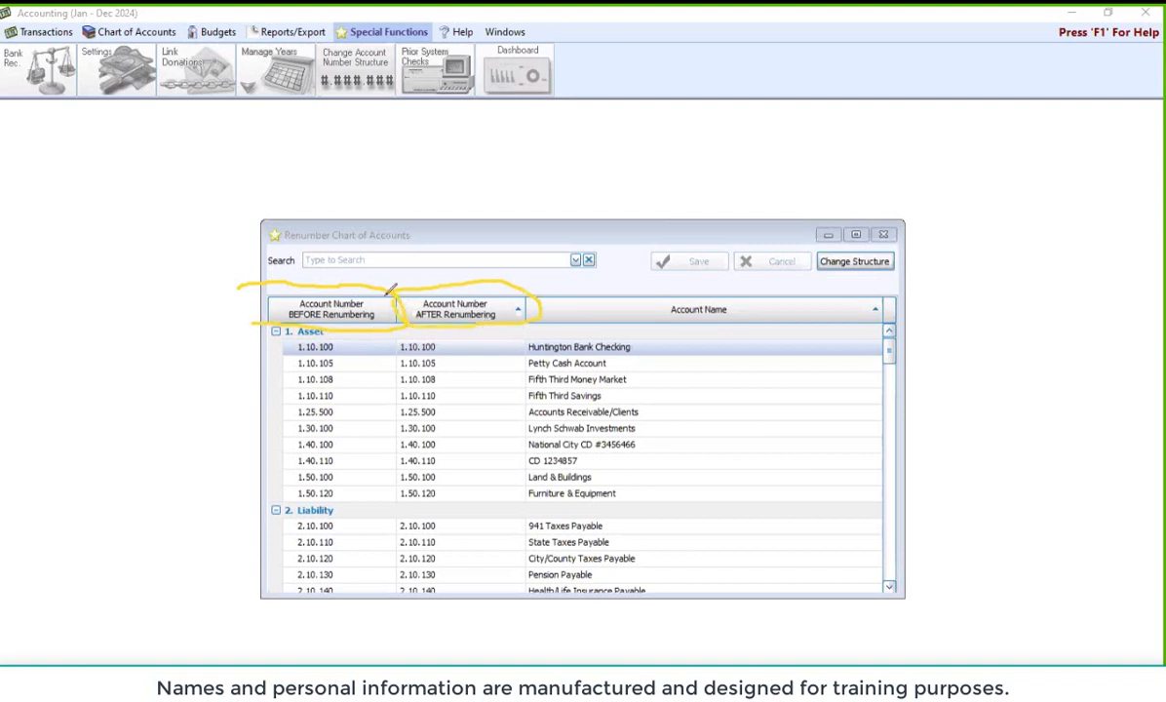
drag(244, 290, 261, 318)
drag(487, 344, 526, 558)
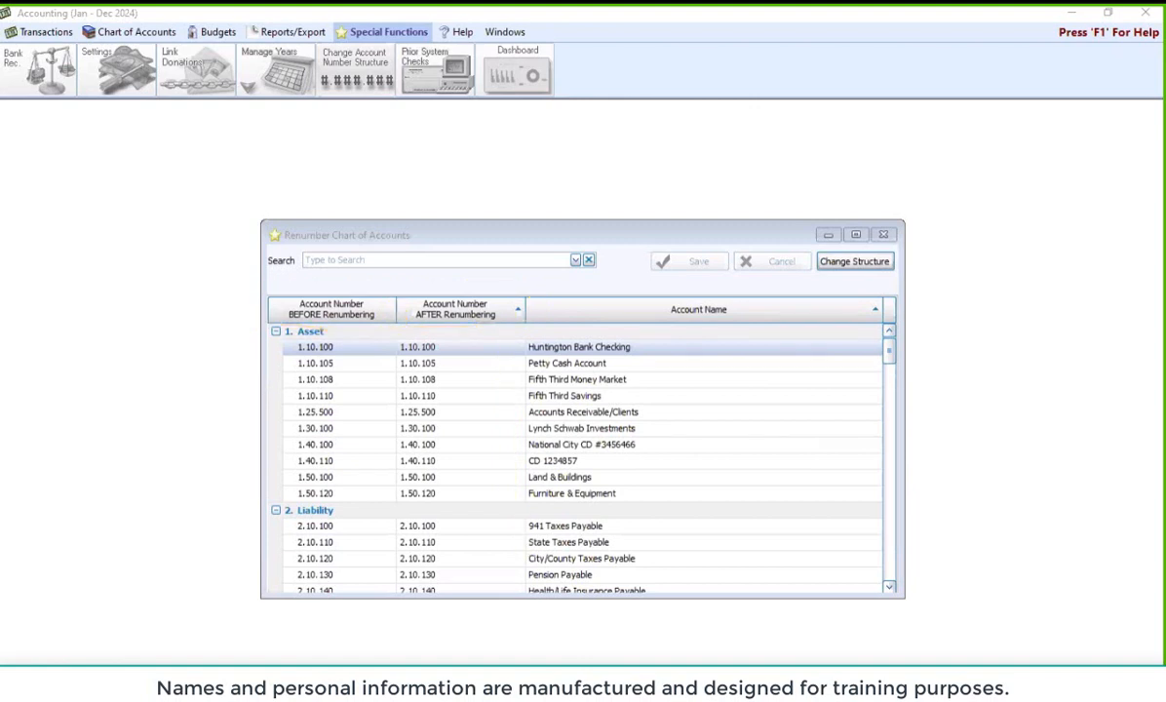
scroll(493, 414, down, 4)
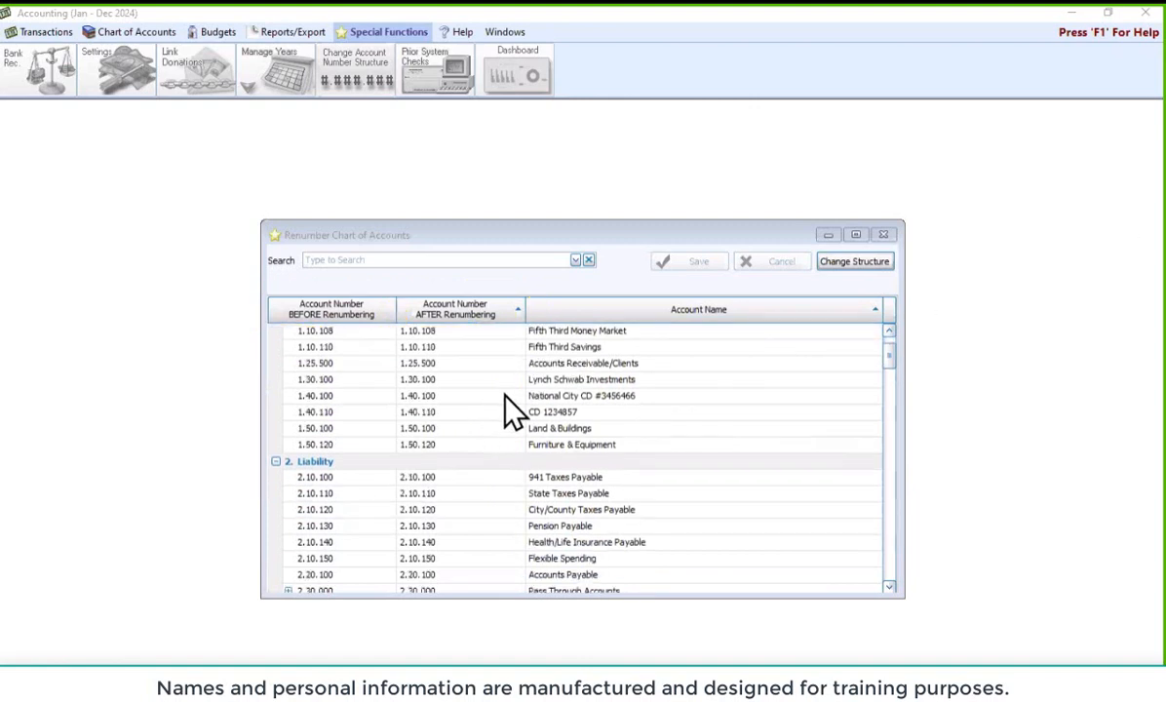
scroll(565, 405, up, 2)
scroll(597, 425, up, 2)
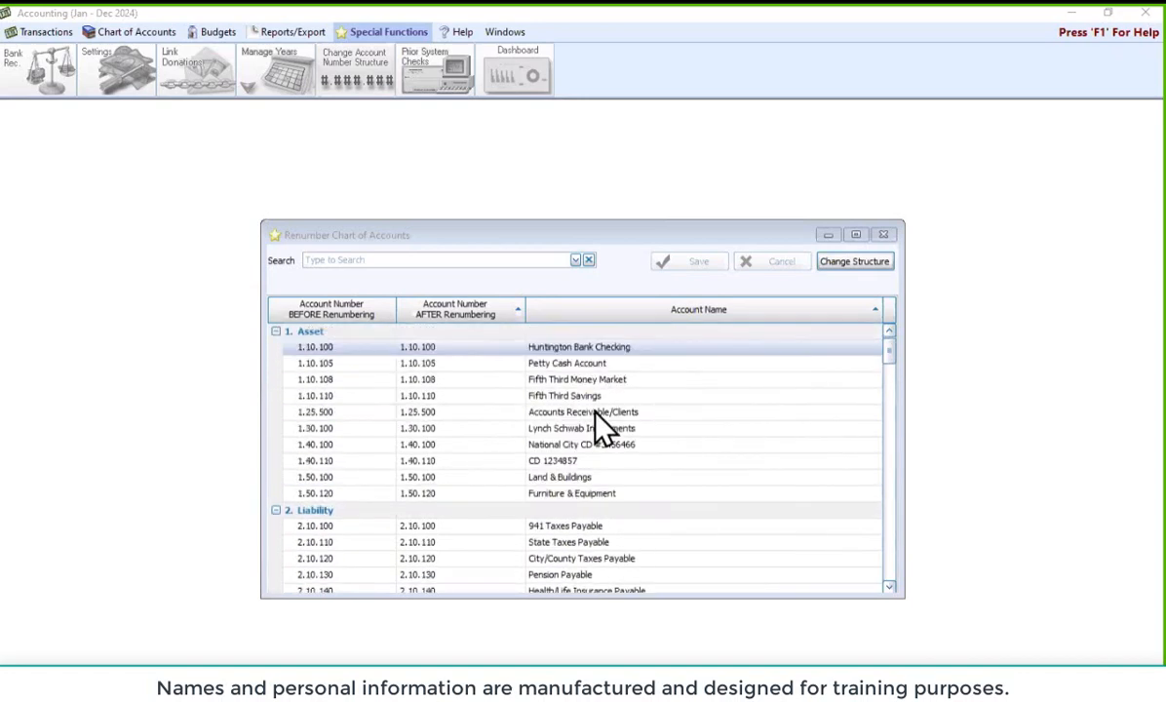
scroll(598, 433, down, 5)
scroll(601, 434, down, 8)
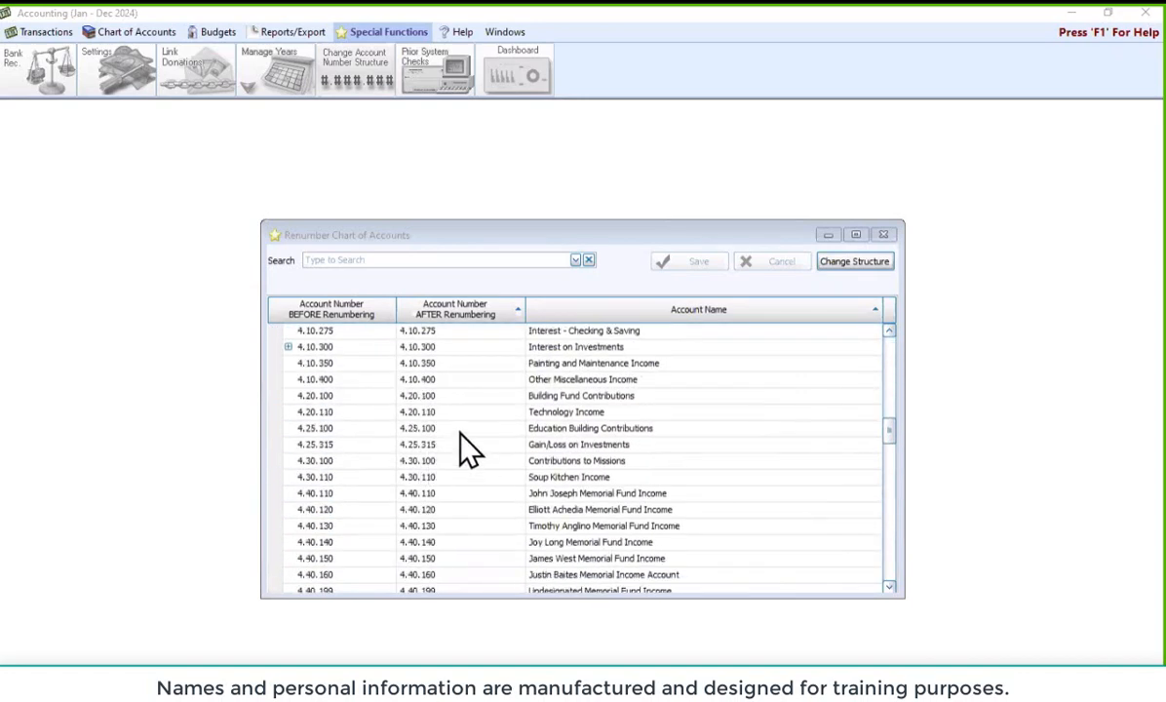
scroll(477, 432, down, 3)
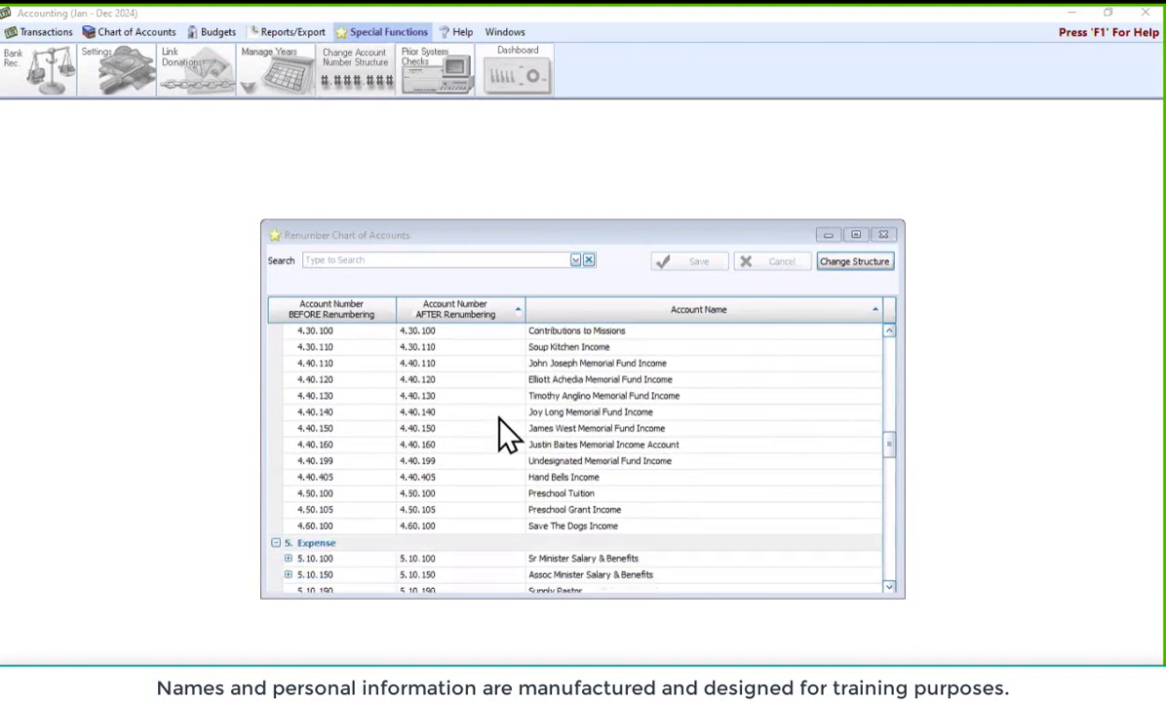
scroll(499, 421, down, 3)
click(672, 477)
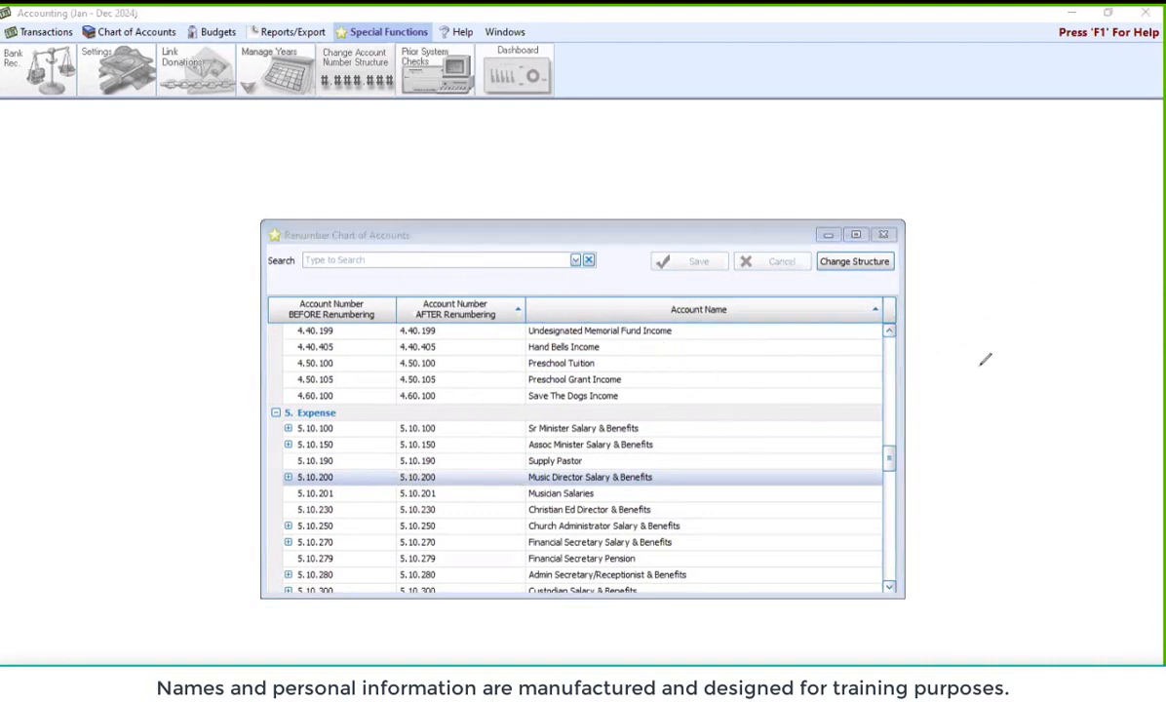
mouse_move(783, 248)
mouse_down()
mouse_move(821, 240)
mouse_move(906, 278)
mouse_move(822, 294)
mouse_move(799, 234)
mouse_up()
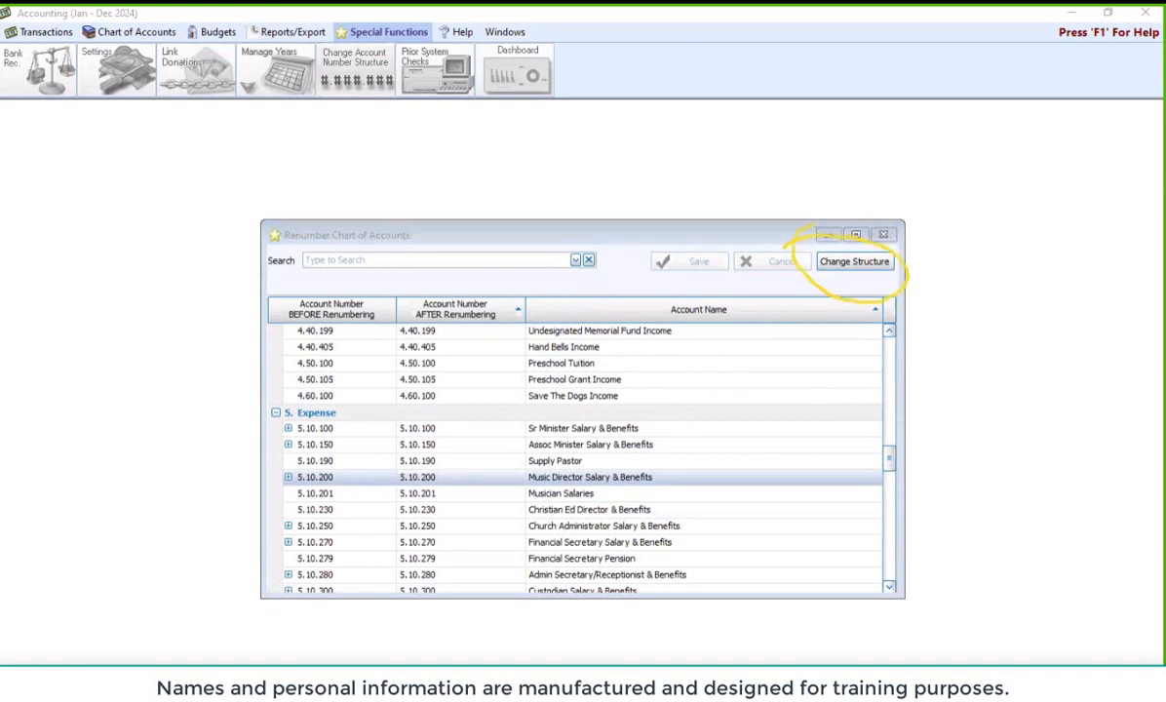
click(871, 271)
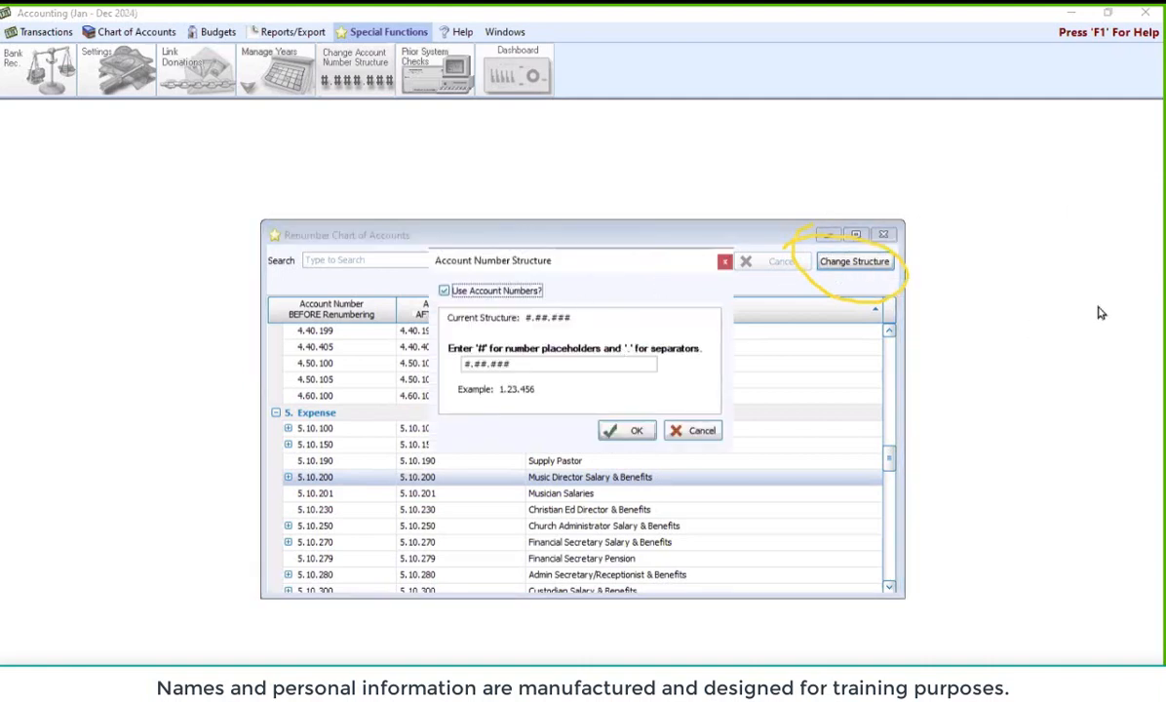
click(488, 363)
key(BackSpace)
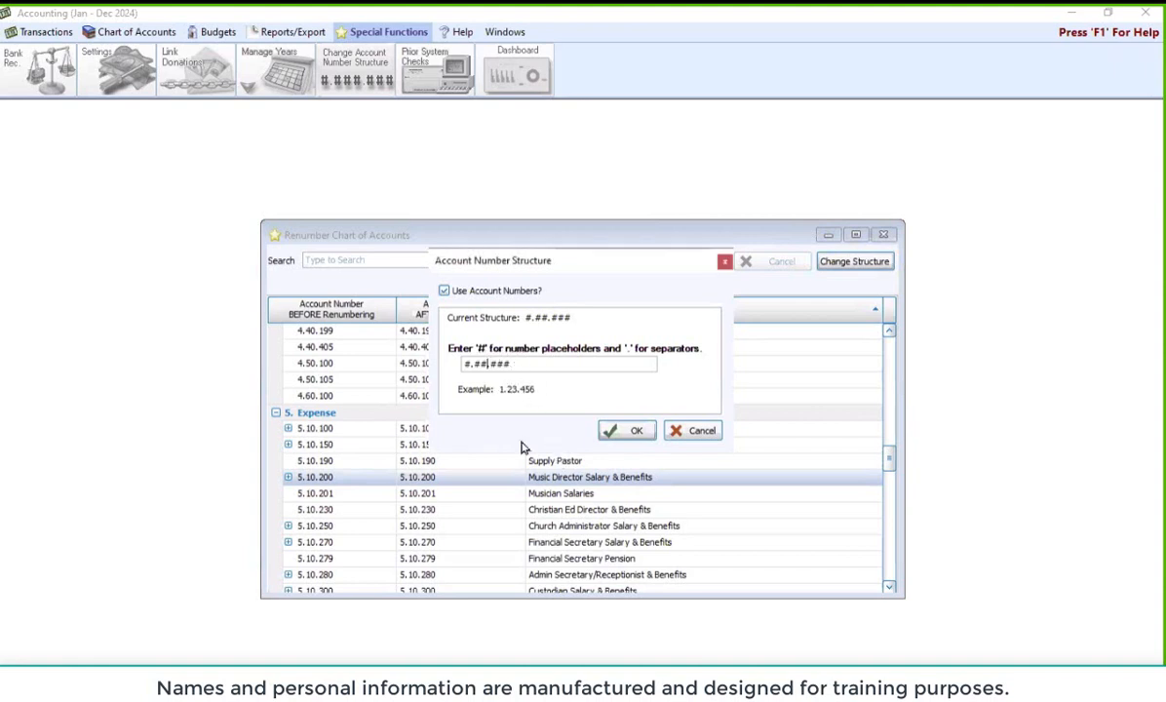
text(#)
click(624, 434)
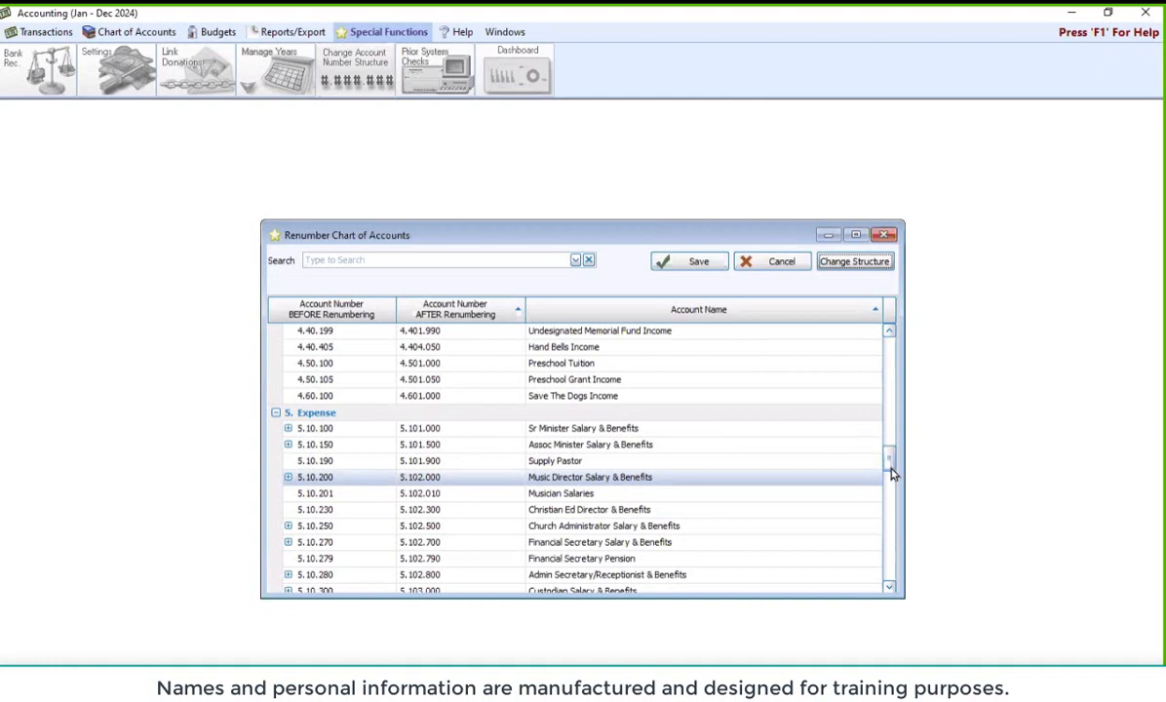
scroll(889, 468, down, 1)
scroll(893, 468, up, 5)
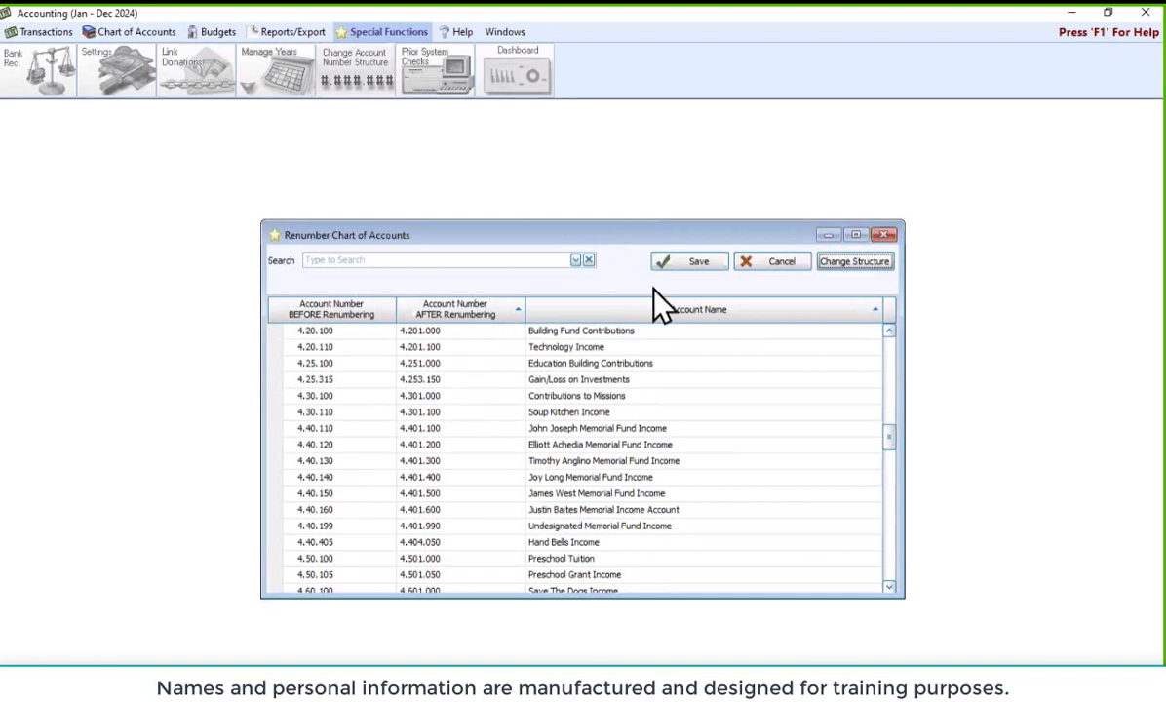
click(527, 302)
click(776, 275)
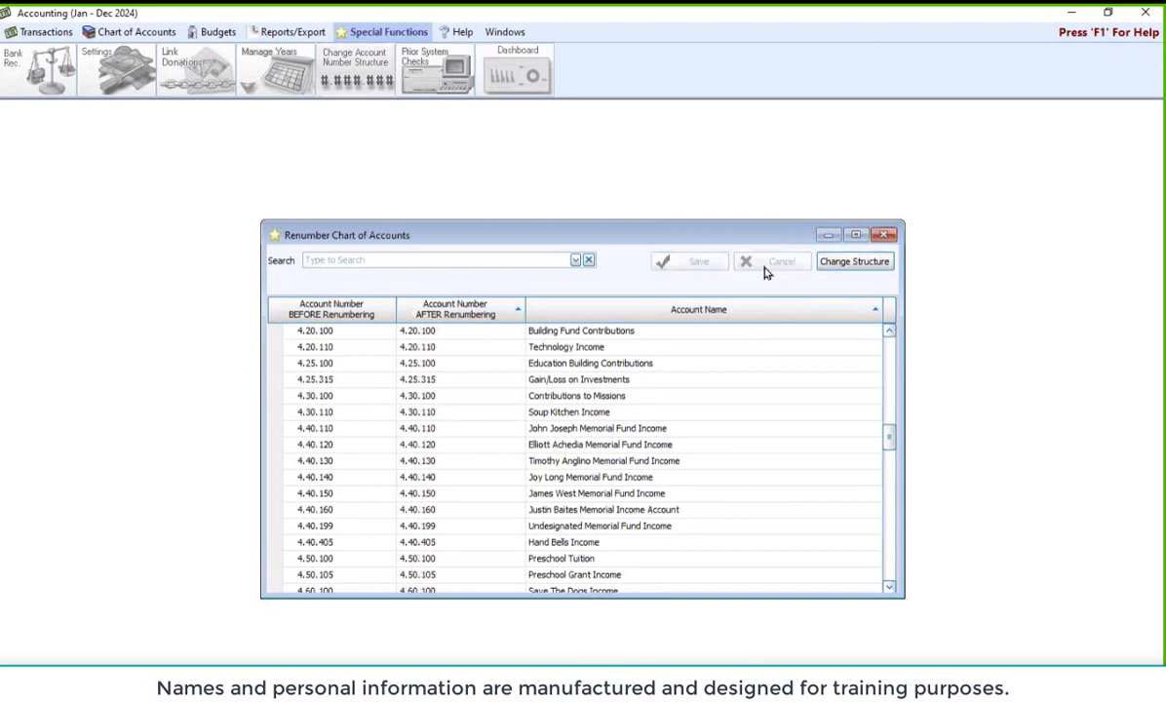
Close the Renumber Chart of Accounts window without renumbering
click(882, 240)
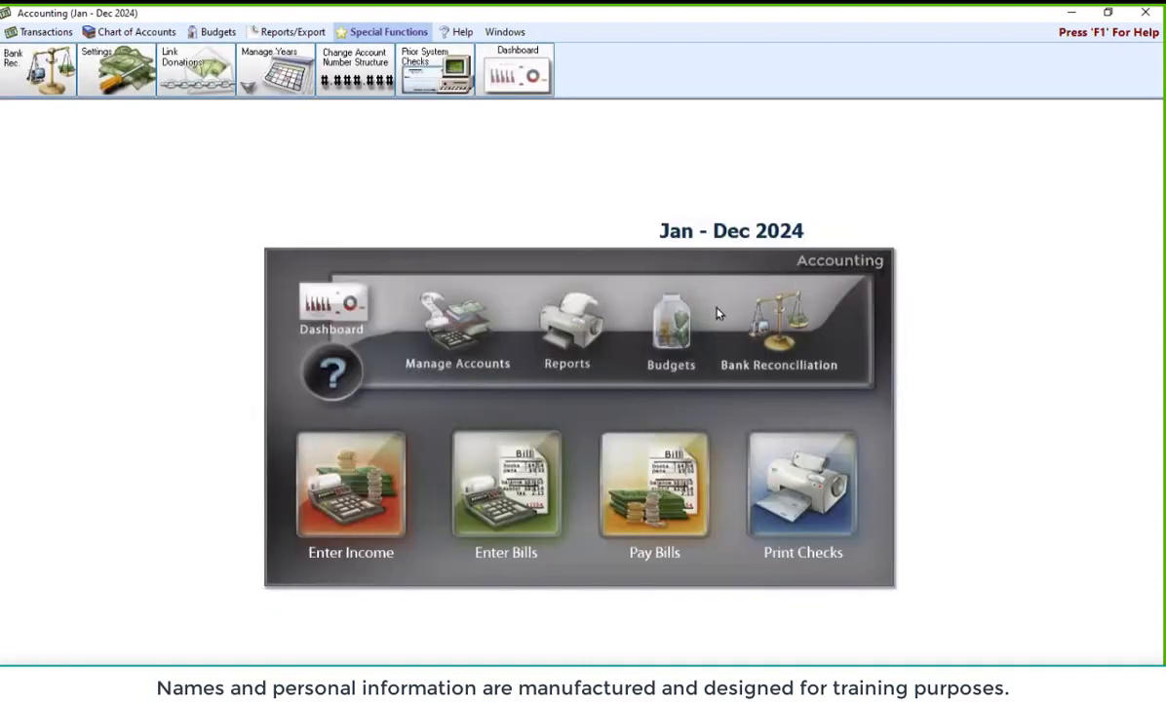